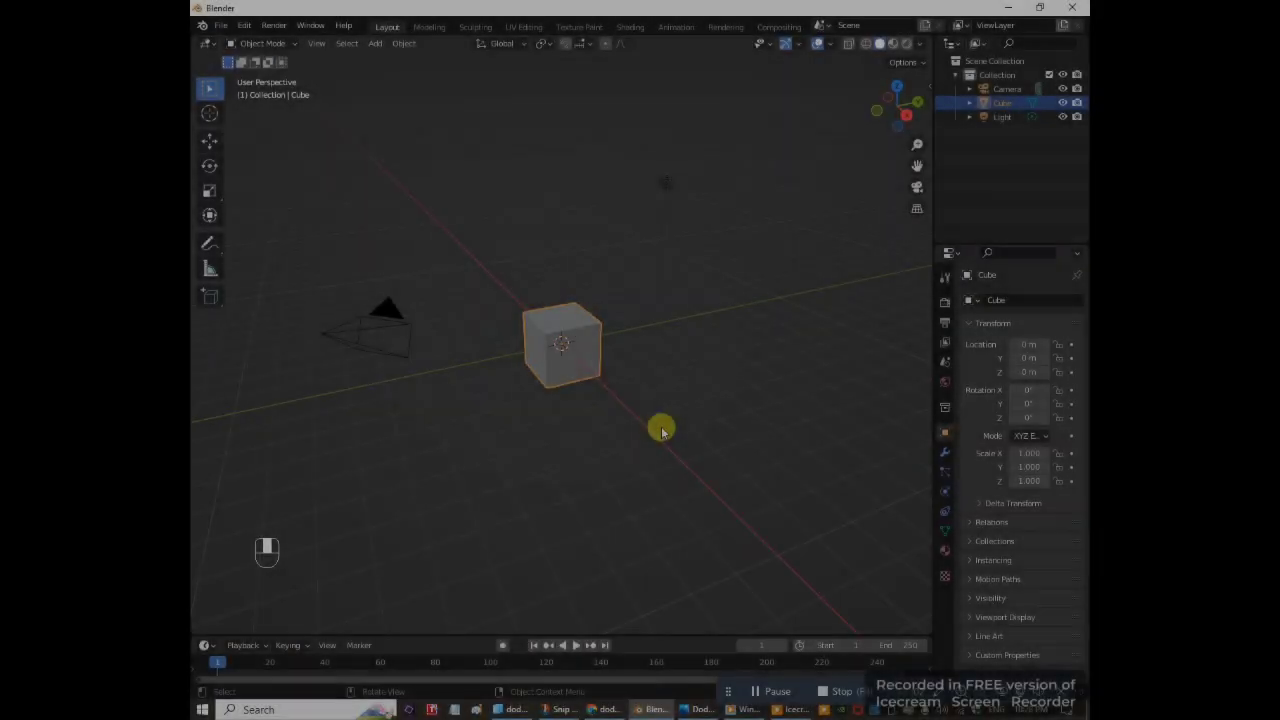
Delete the default cube and add a reference image in the front view
key("Delete")
key("KP_1")
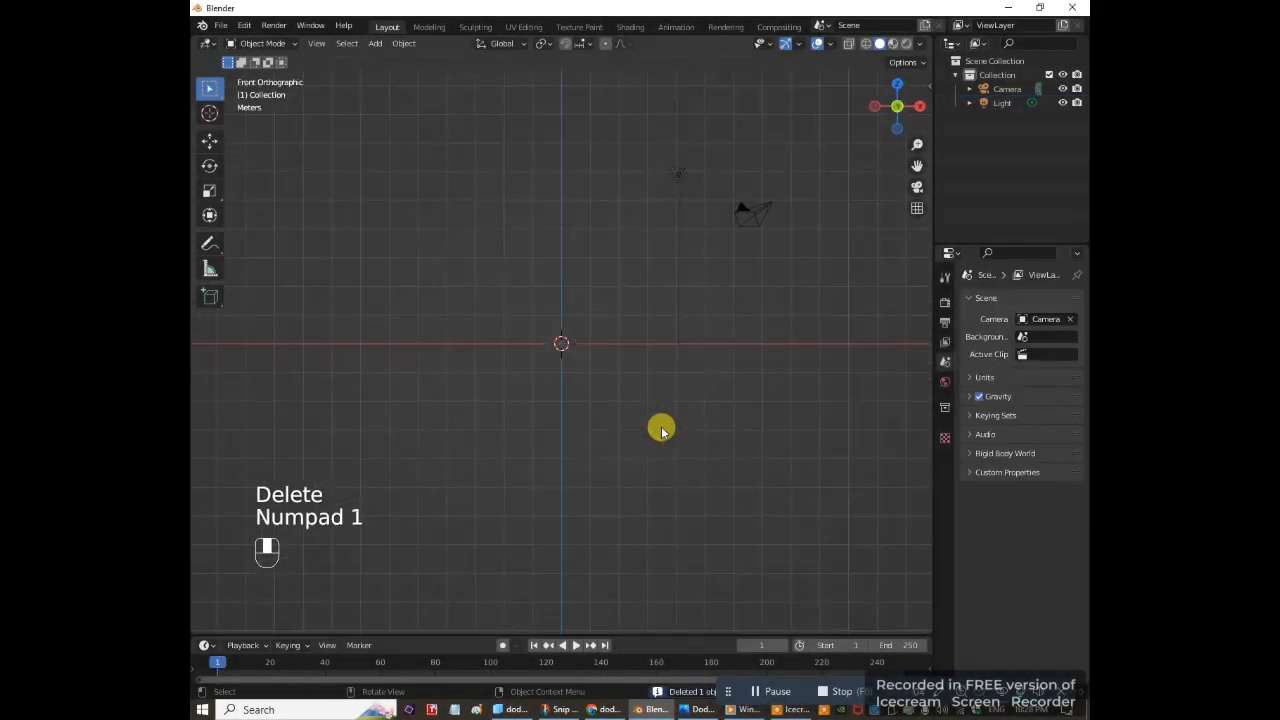
key("shift+a")
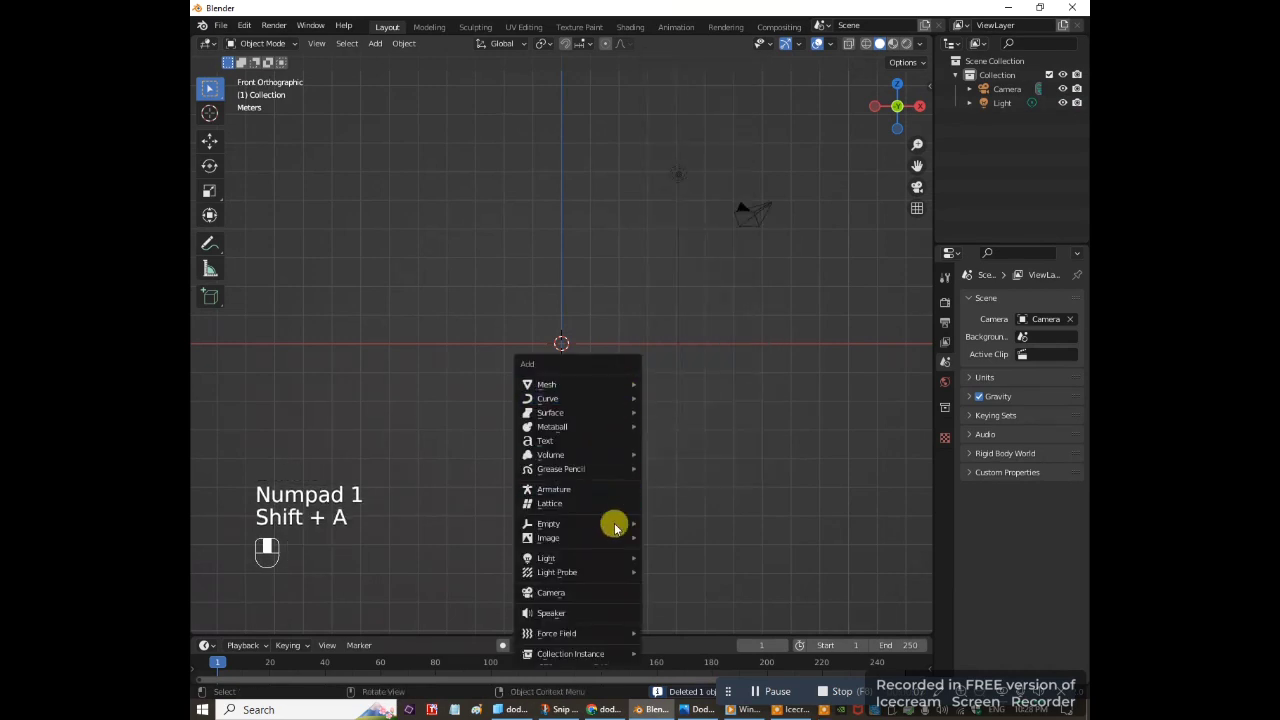
mouse_move(620, 538)
left_click(664, 538)
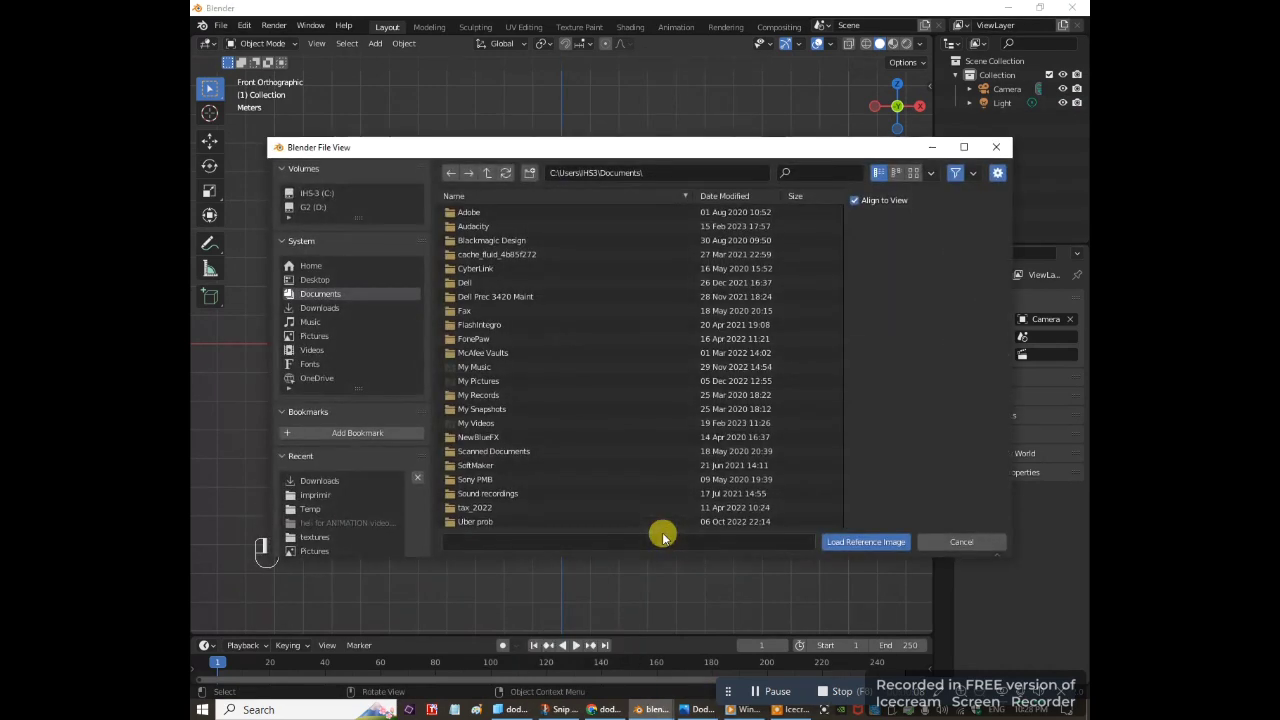
Load Dodge RAM.jpg from Downloads as the reference image, then hide it
left_click(322, 480)
left_click(813, 173)
type("van")
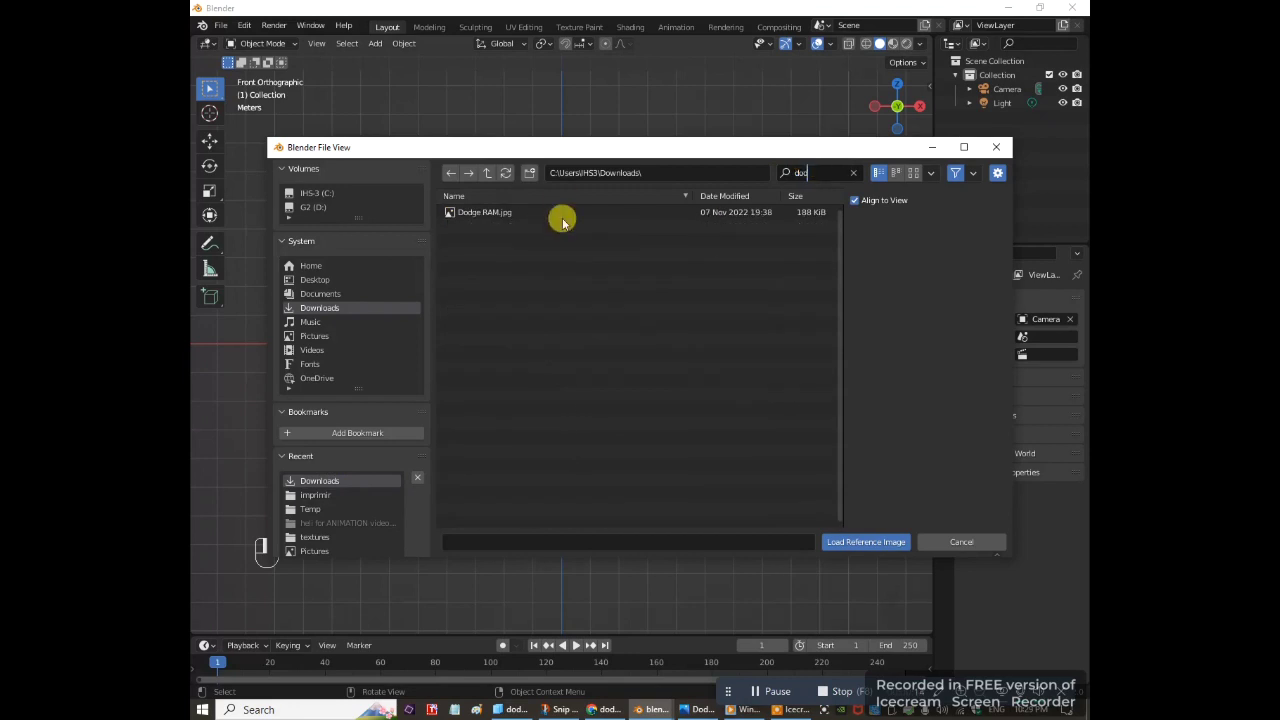
double_click(560, 214)
left_click(1062, 103)
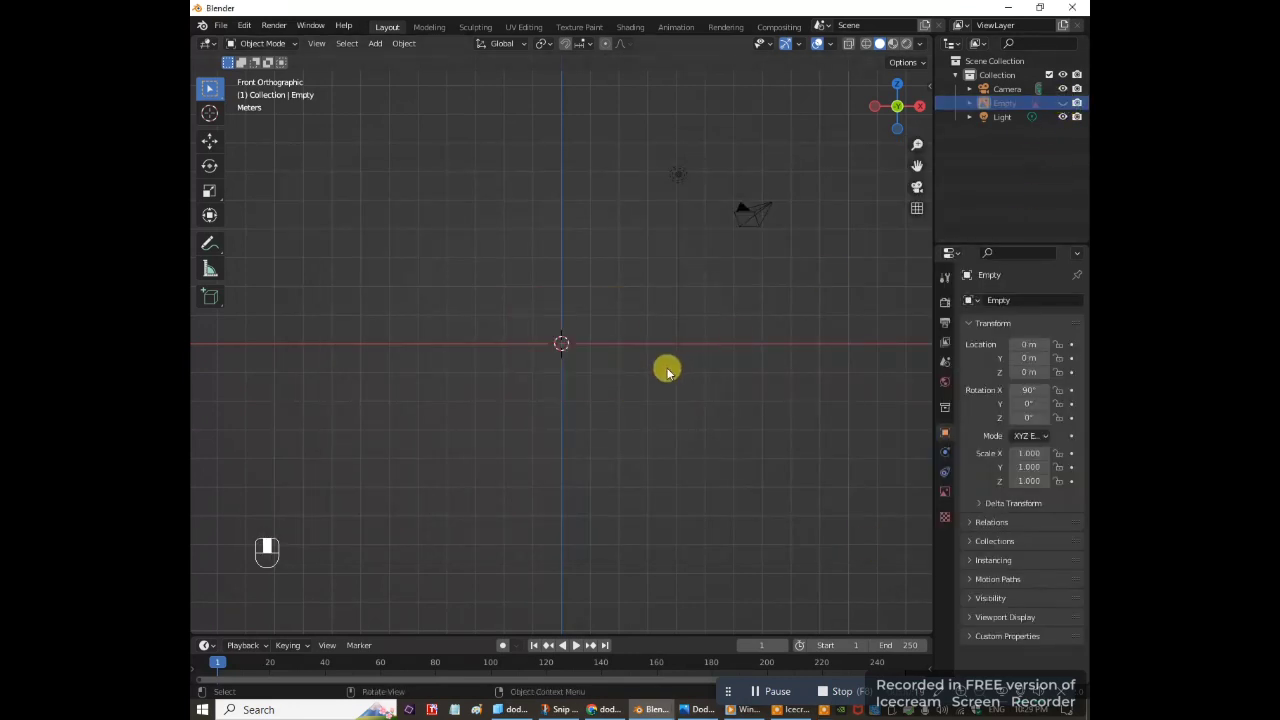
Add a circle mesh with 100 vertices
key("shift+a")
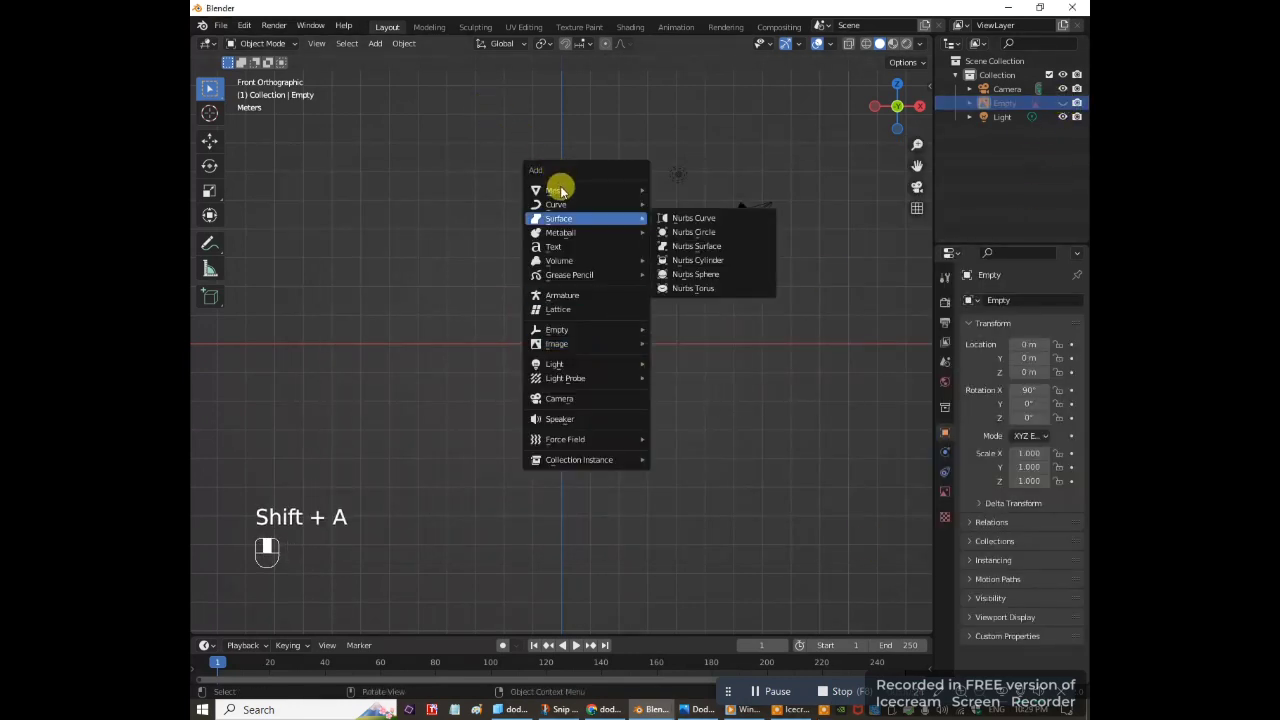
left_click(686, 216)
left_click(298, 623)
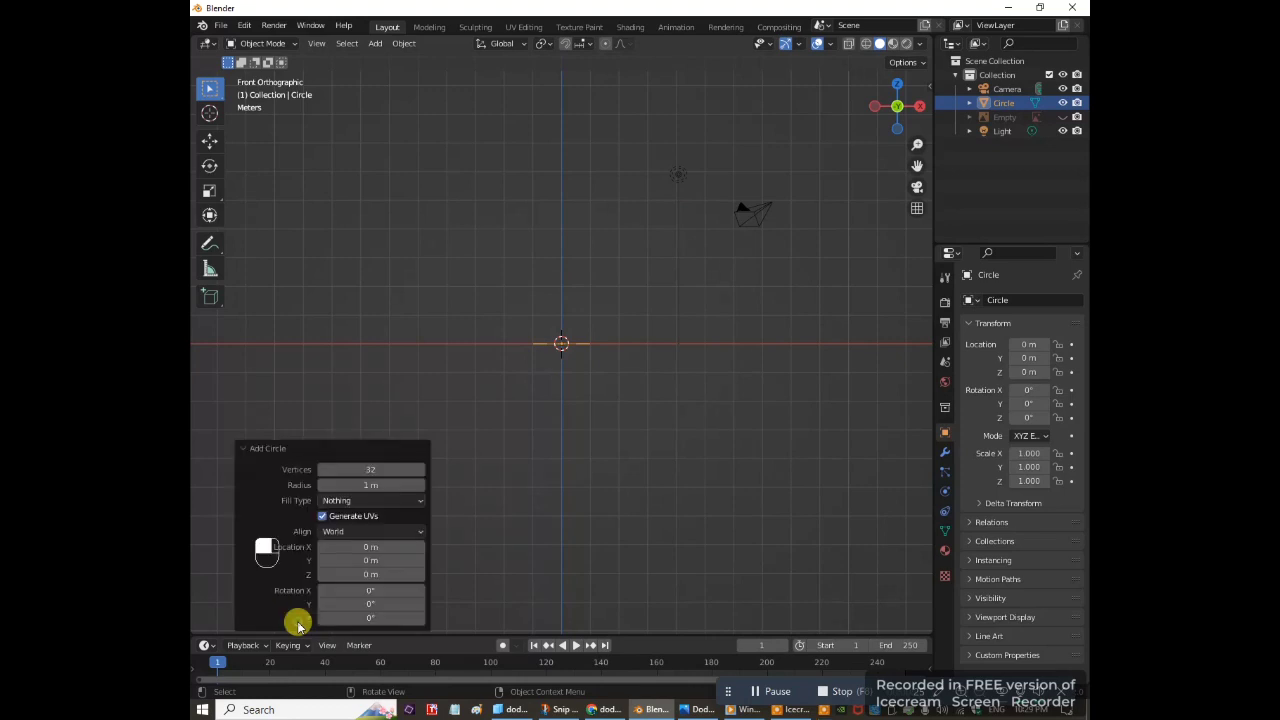
left_click(369, 468)
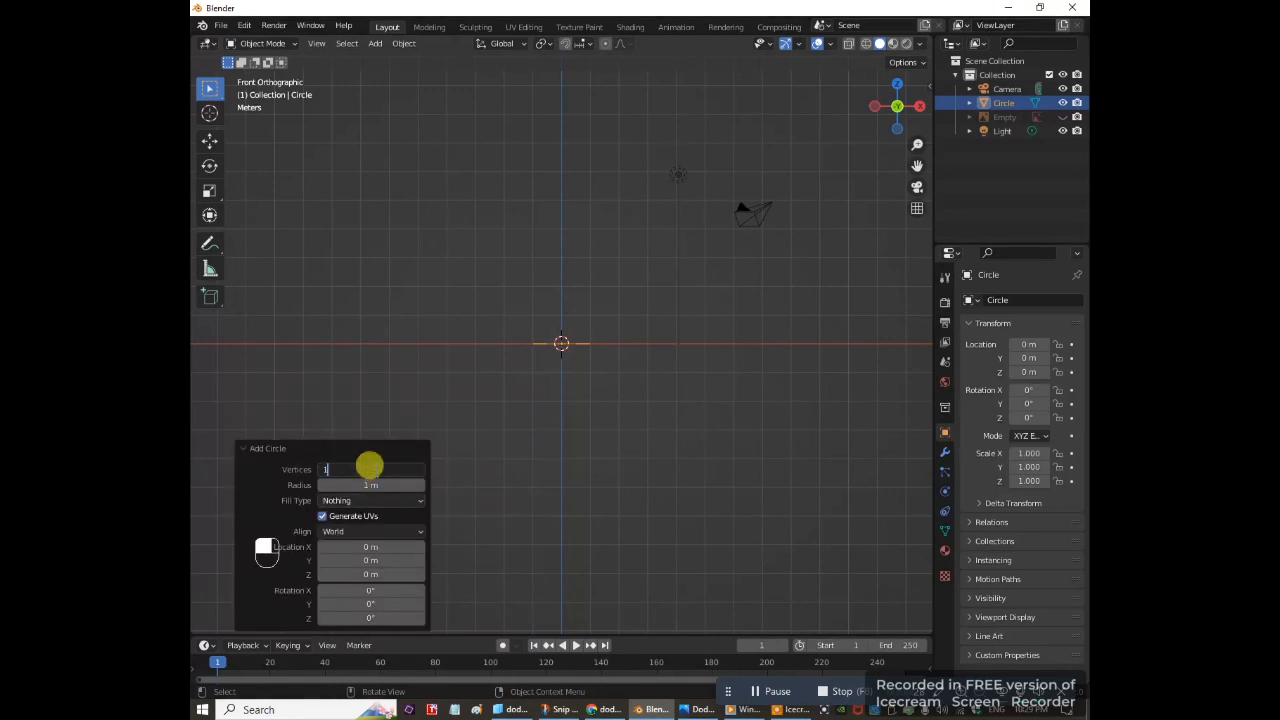
type("100")
key("Return")
scroll(646, 395, "up", 4)
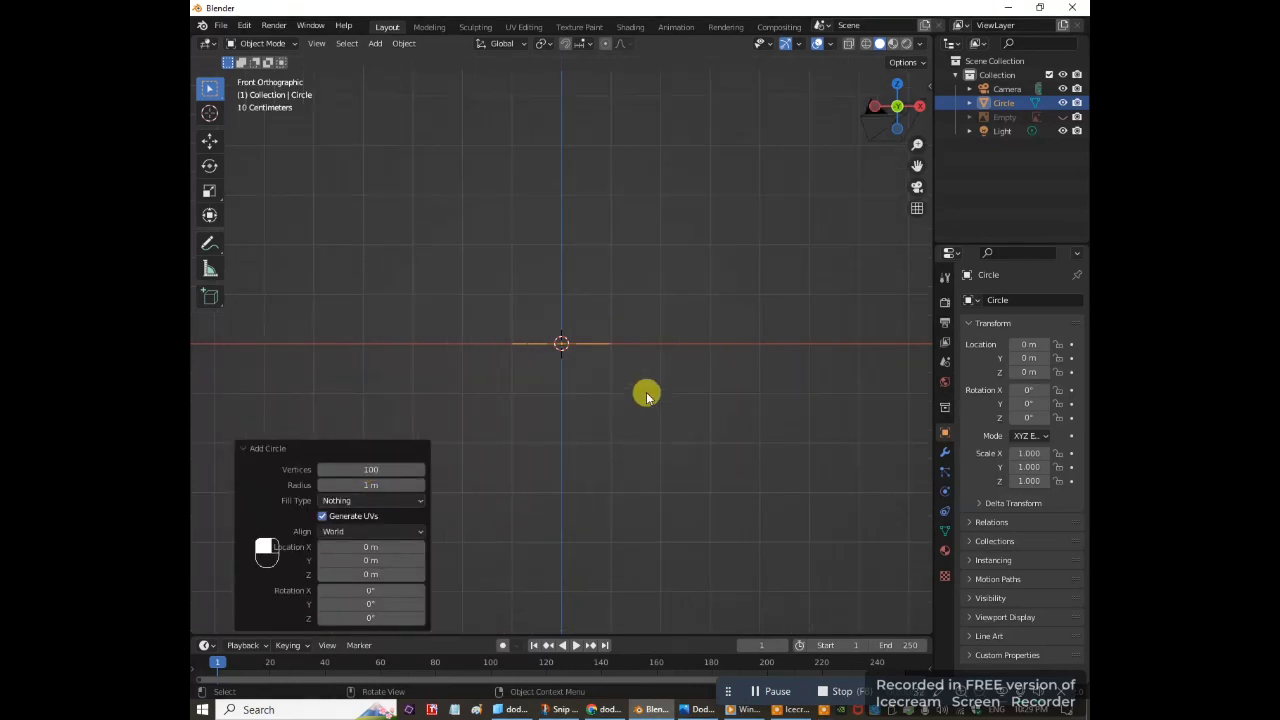
Rotate the circle 90° on X and show the van reference photo again
type("r90")
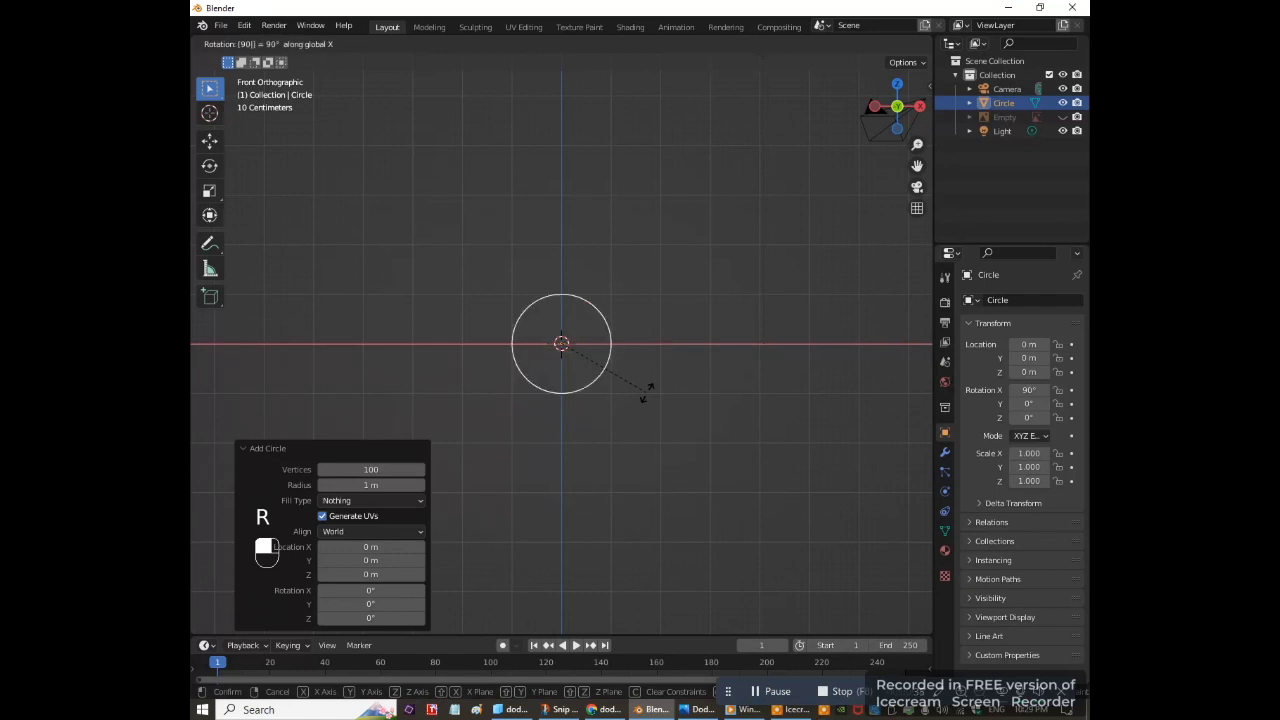
left_click(646, 391)
left_click(1063, 117)
scroll(784, 402, "up", 4)
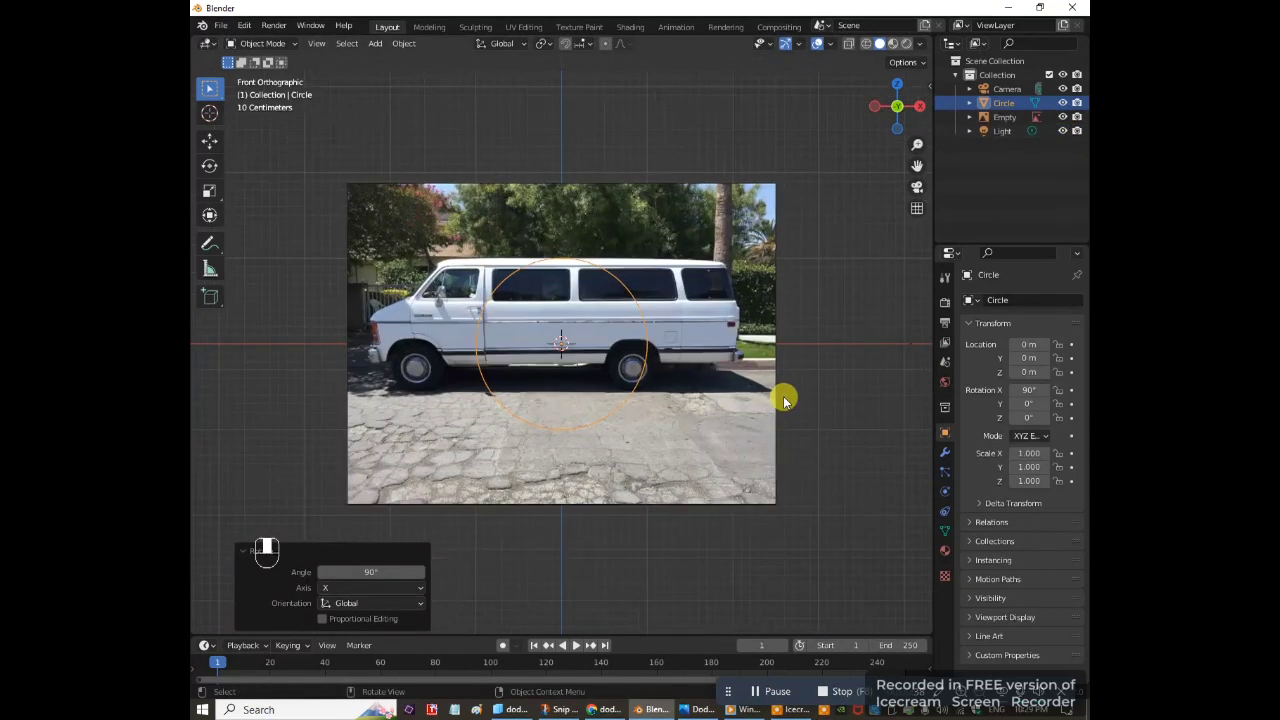
Scale the circle to 0.375, move it below the rear wheel, and frame it
key("s")
left_click(689, 394)
key("g")
left_click(781, 457)
key("KP_Decimal")
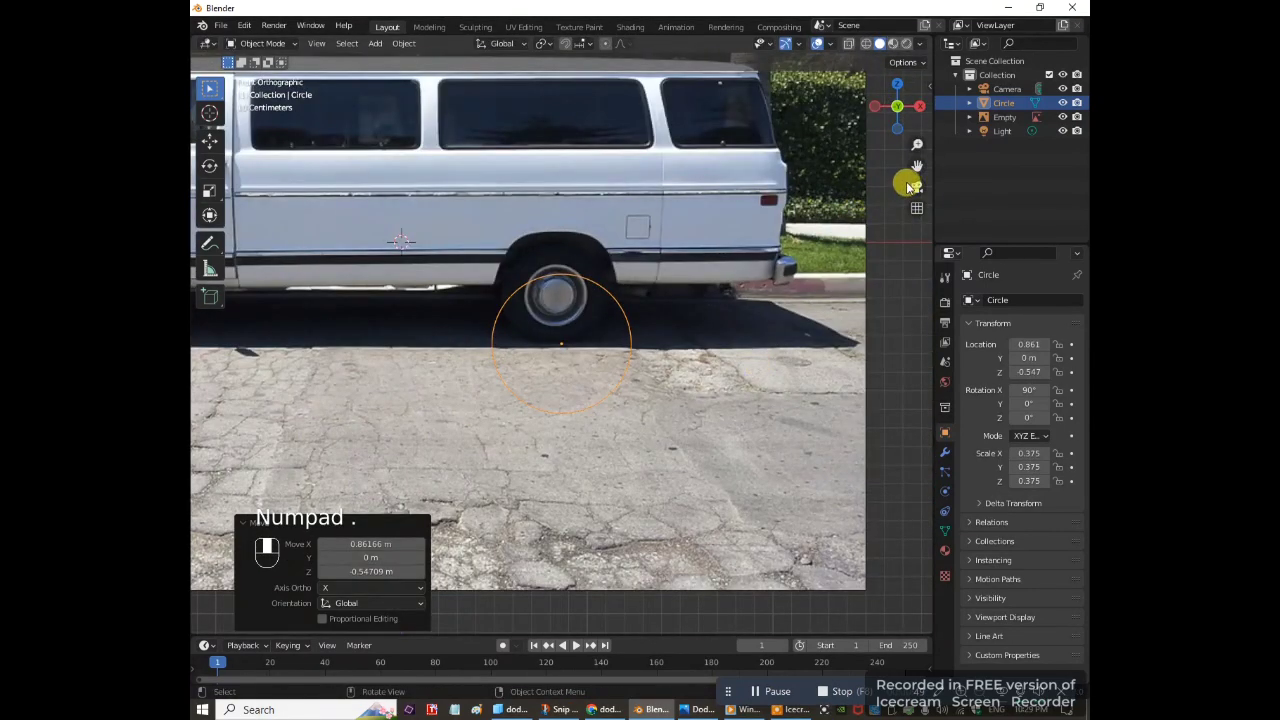
left_click_drag(916, 166, 717, 323)
scroll(719, 325, "up", 4)
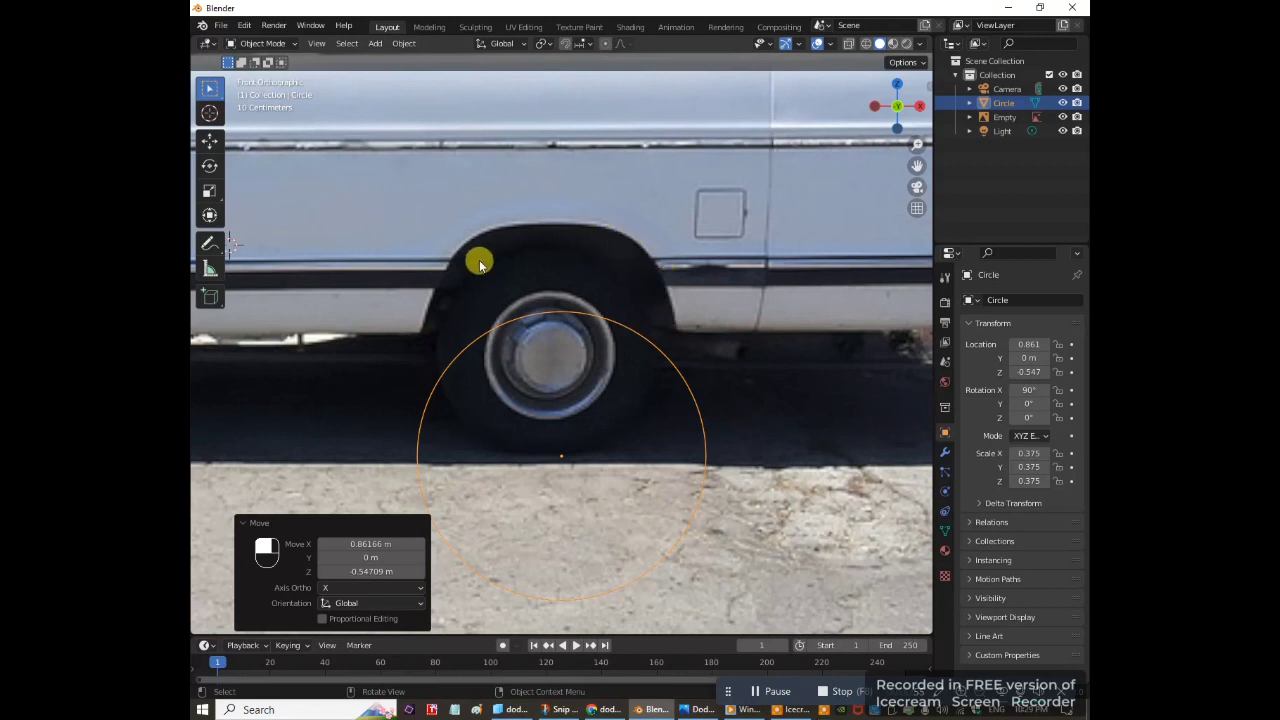
scroll(466, 240, "up", 1)
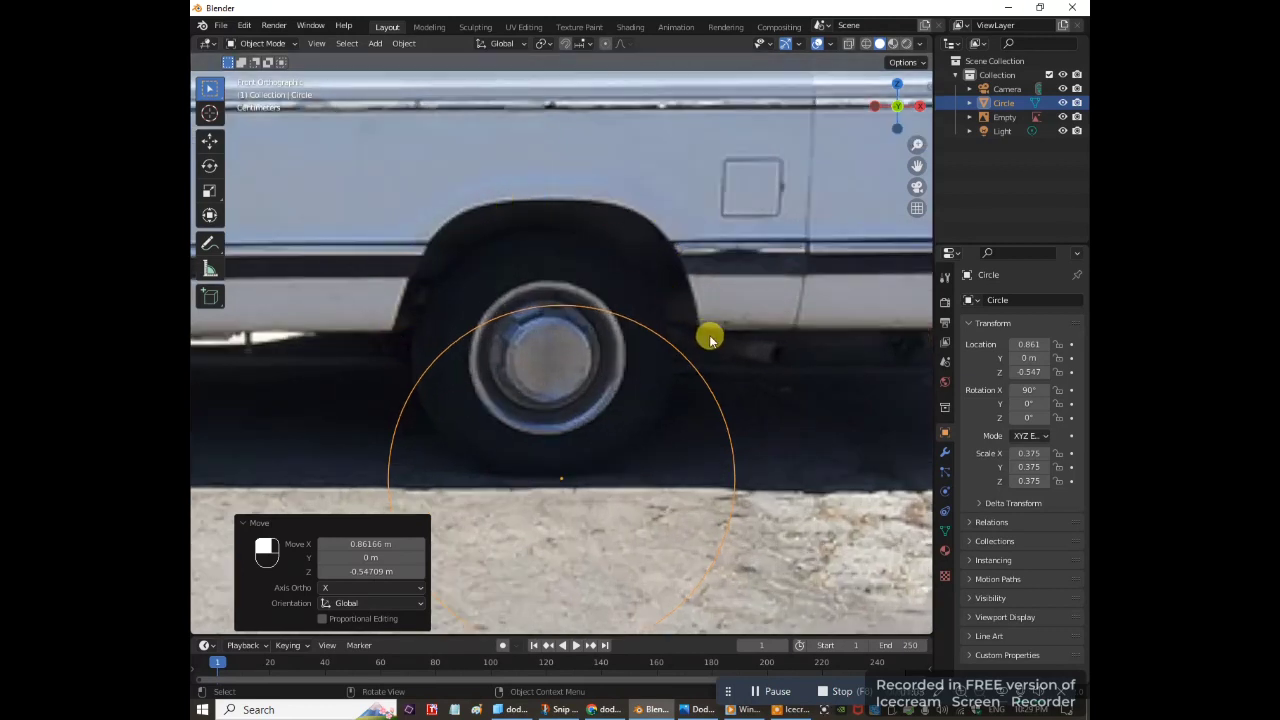
In Edit Mode, move and resize the circle's vertices to fit the rear wheel arch
key("Tab")
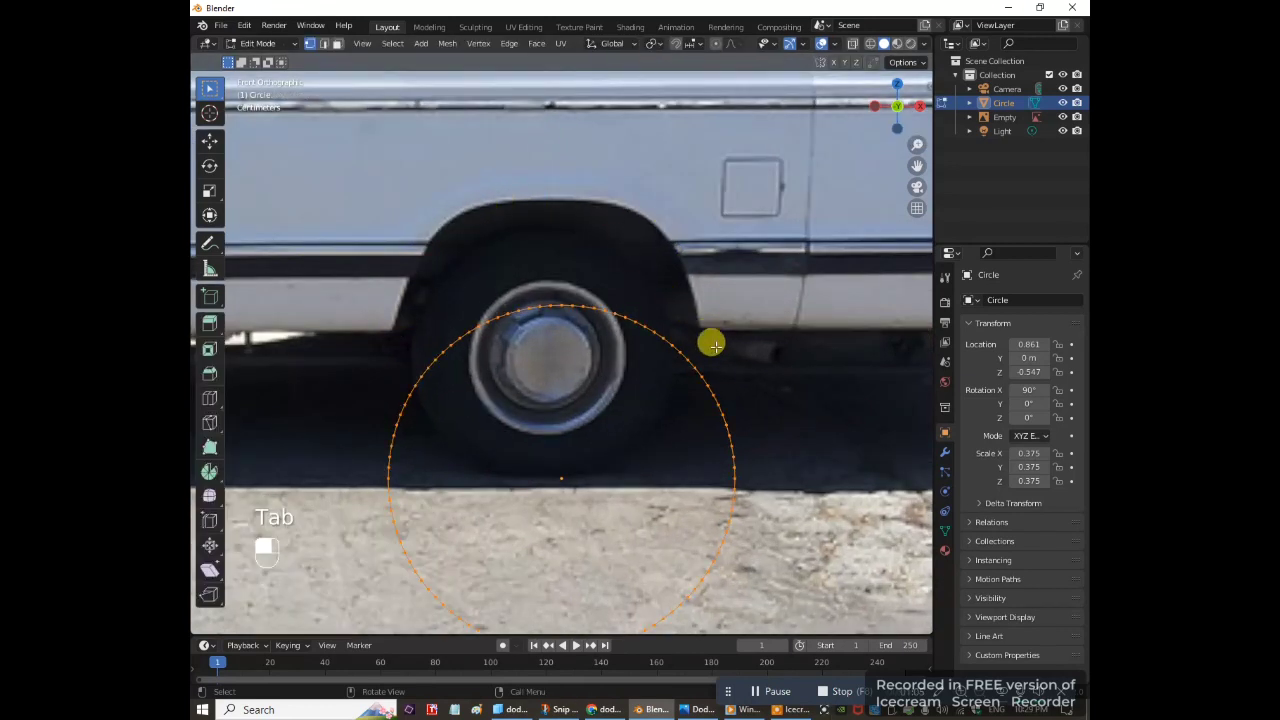
key("g")
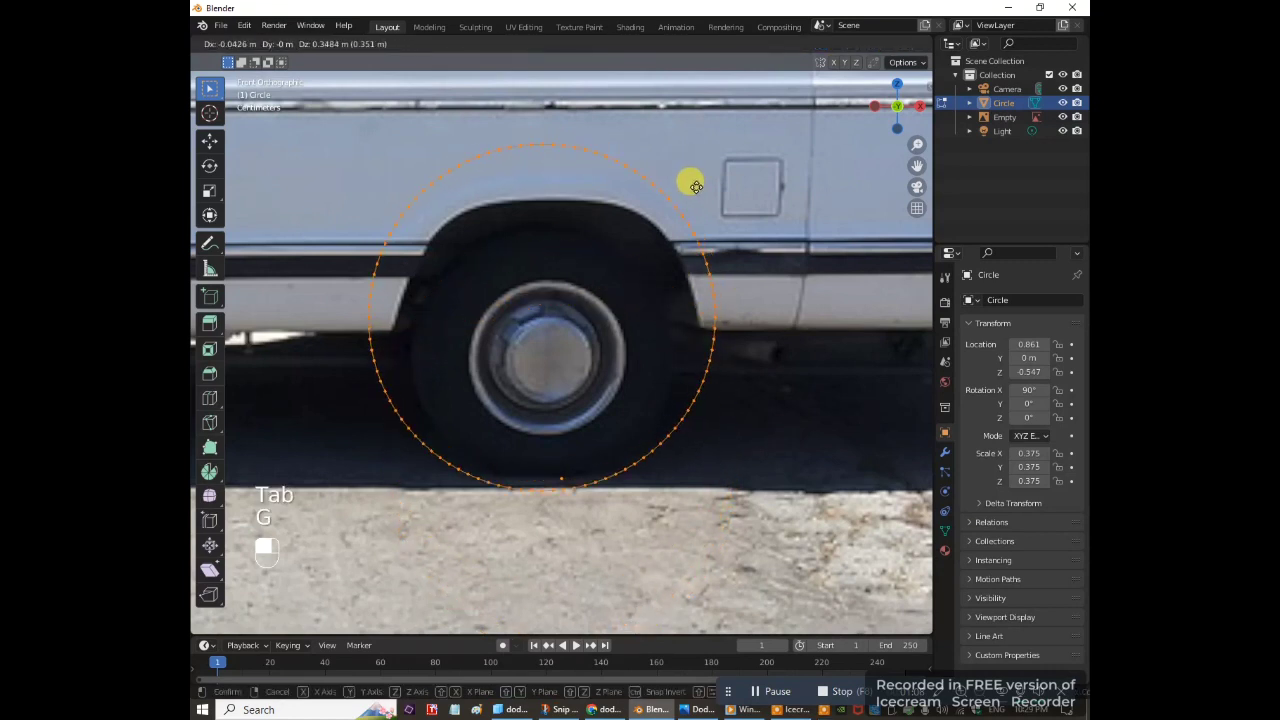
left_click(725, 225)
key("s")
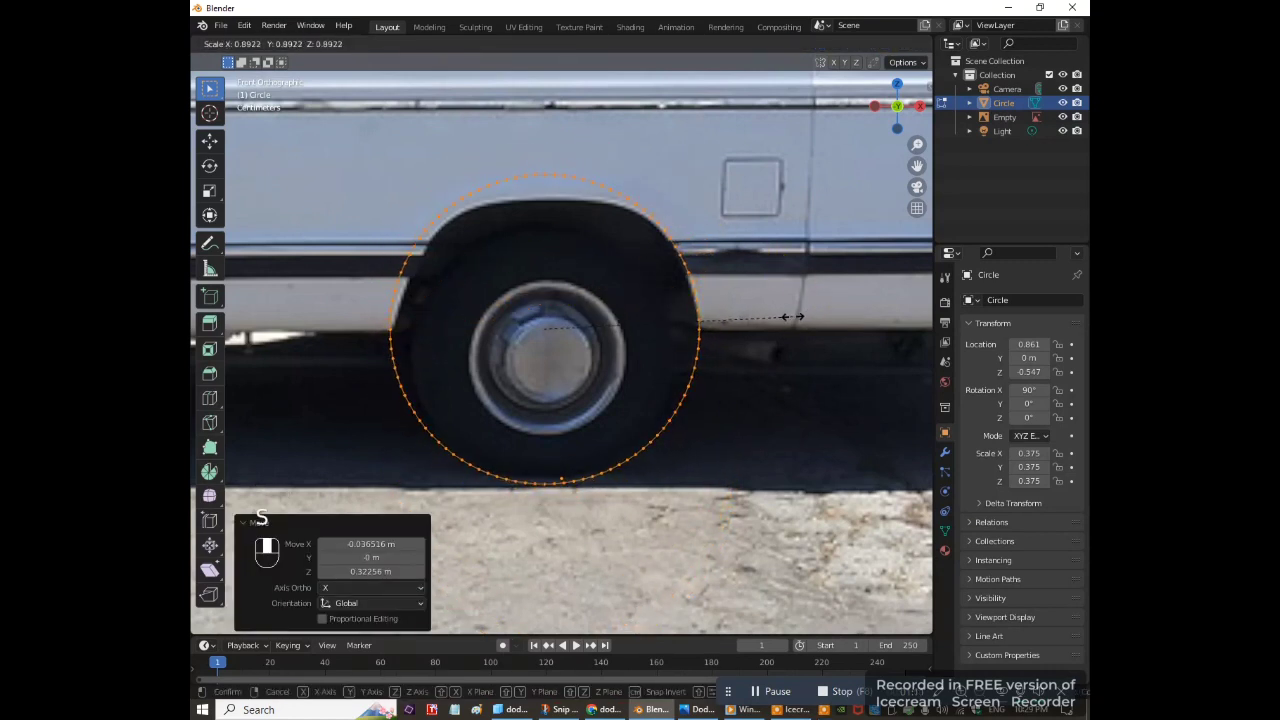
left_click(786, 310)
key("g")
left_click(766, 323)
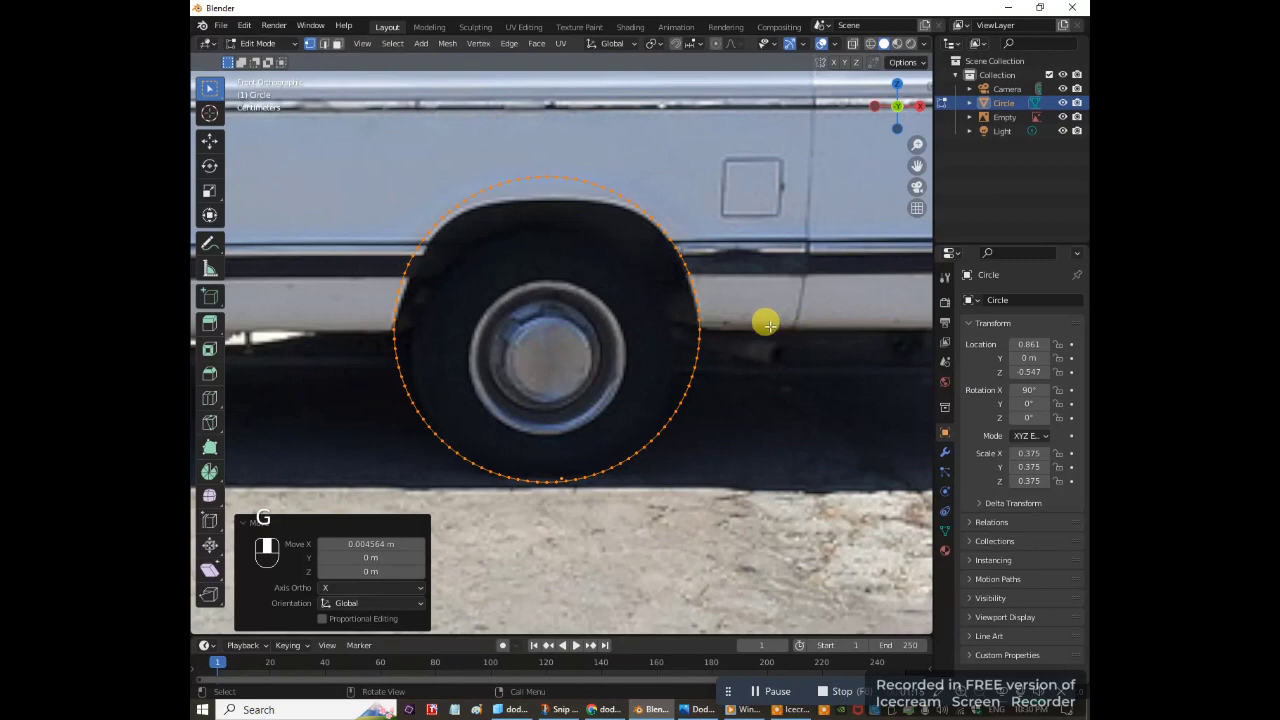
scroll(766, 323, "down", 5)
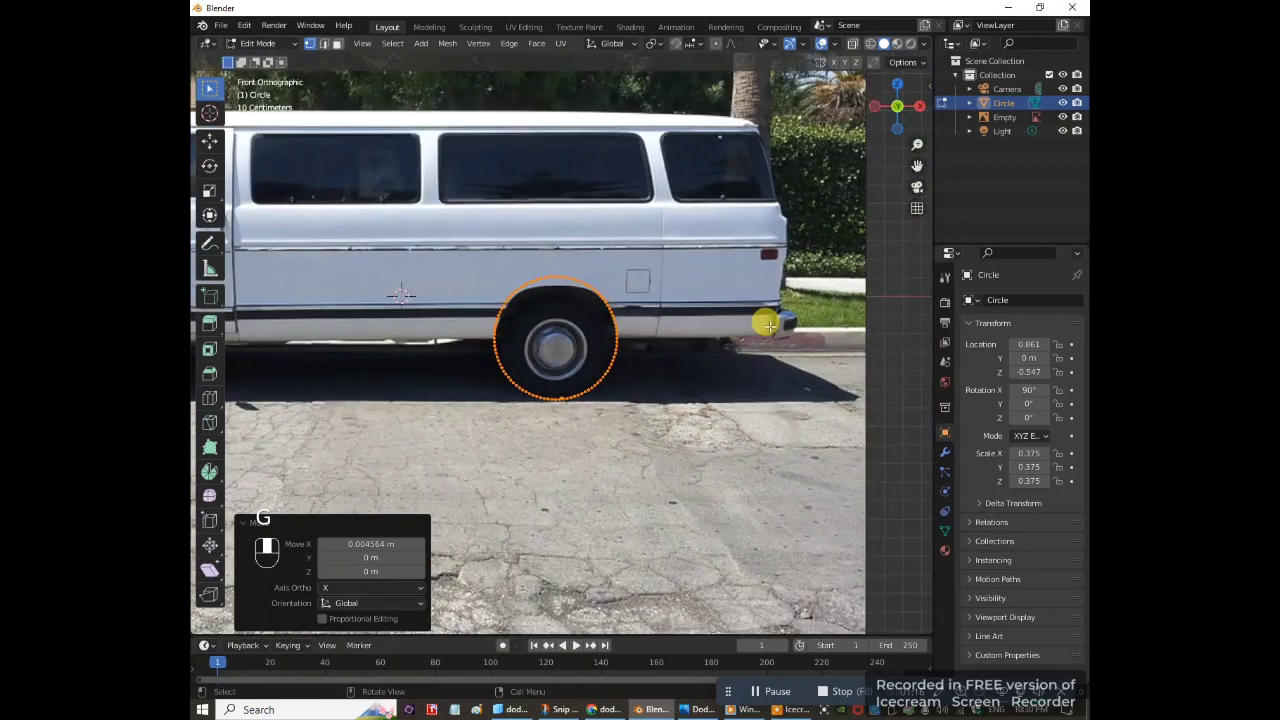
Turn on proportional editing and lower the circle's top vertex toward the wheel arch
left_click(717, 45)
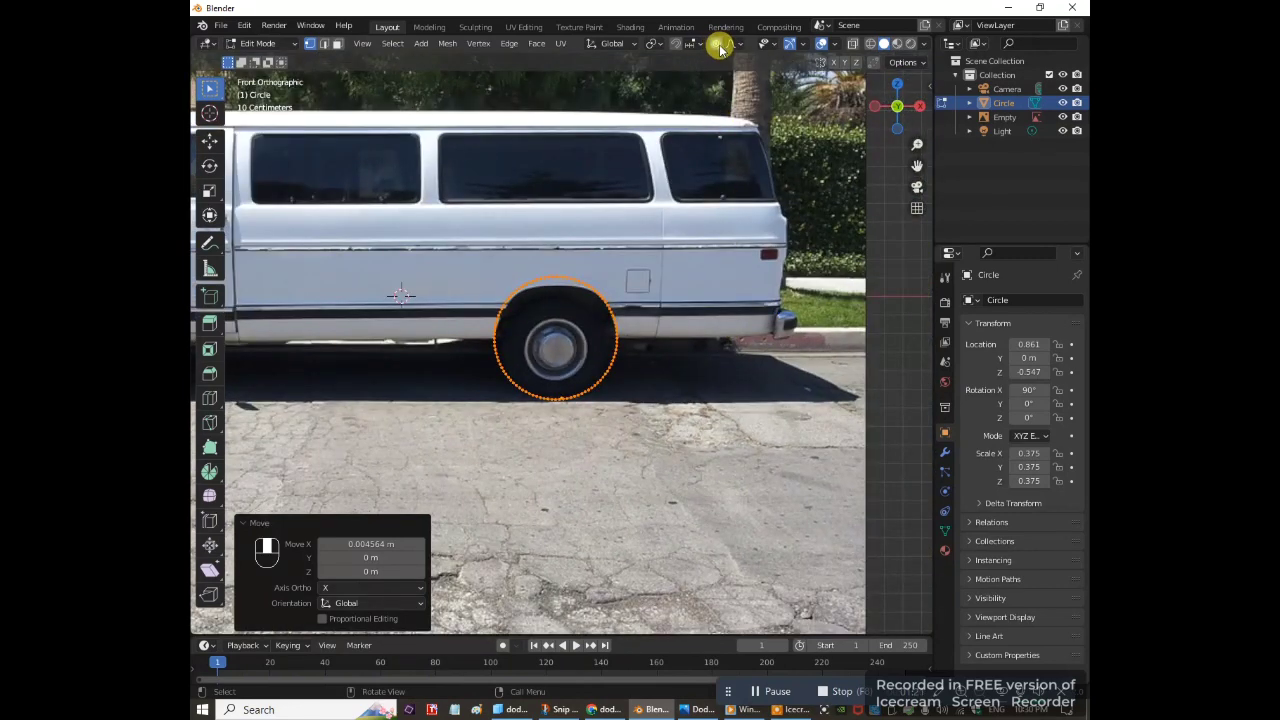
scroll(606, 231, "up", 3)
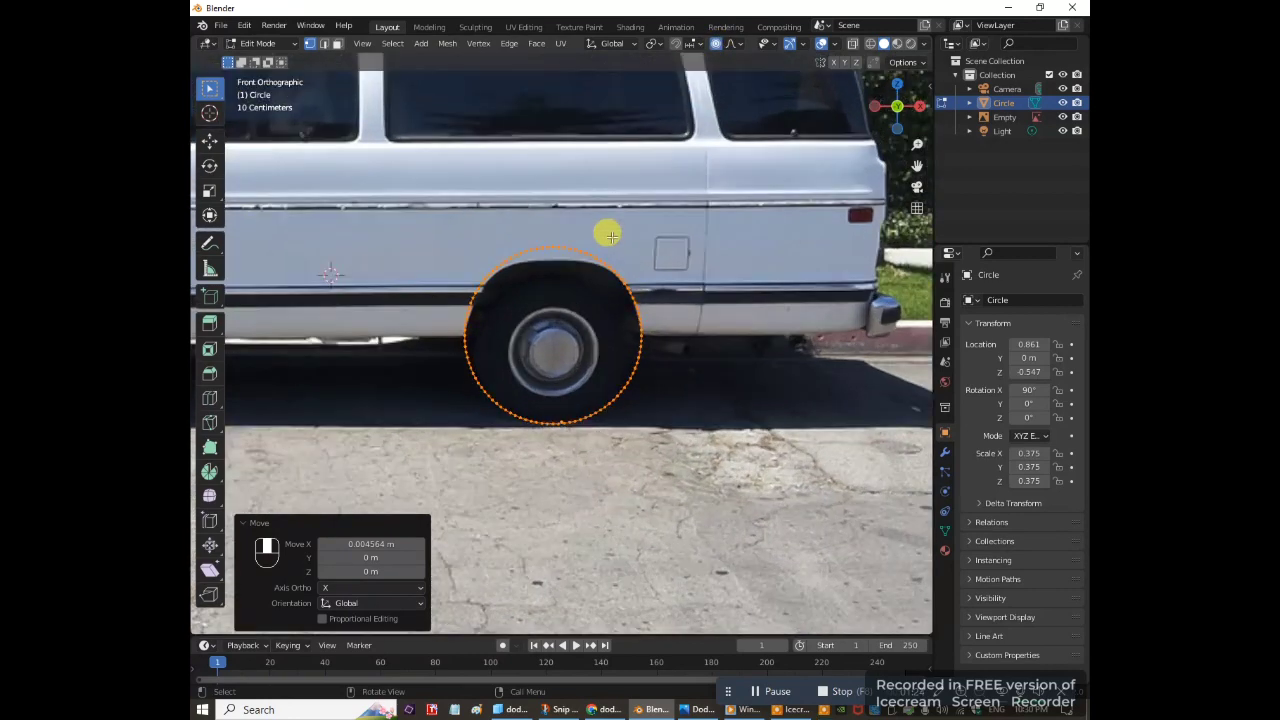
left_click(550, 244)
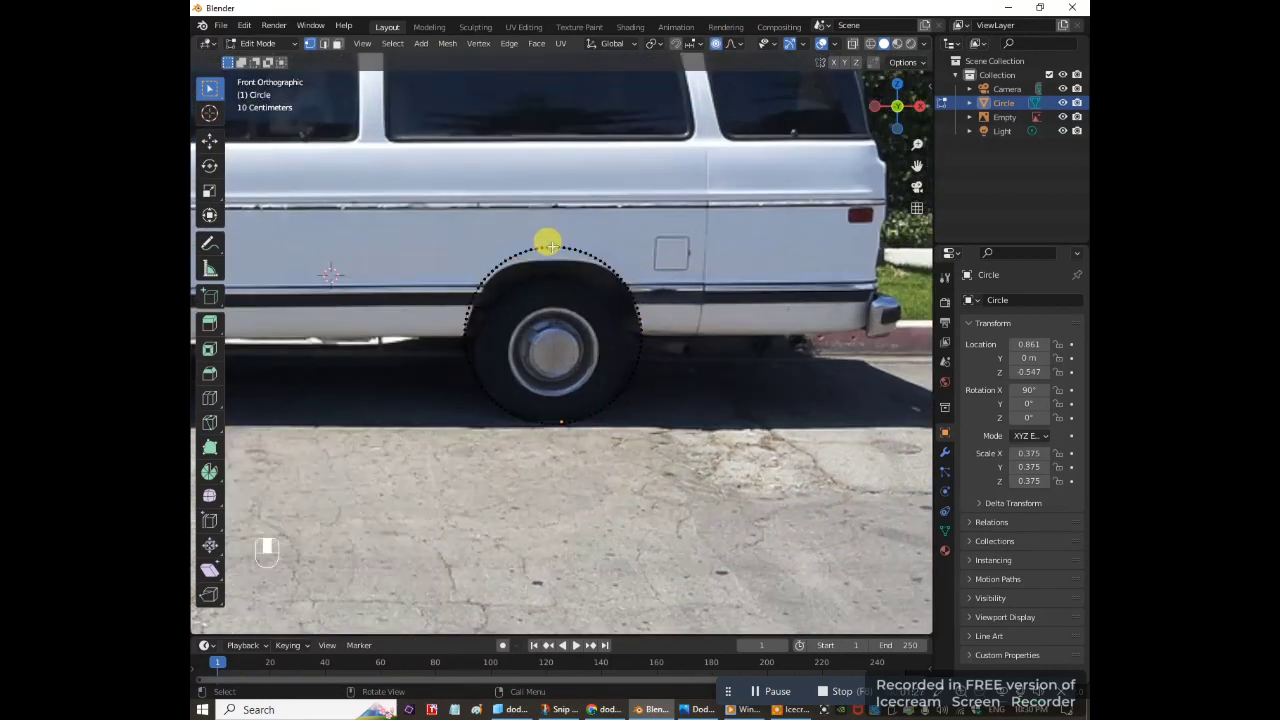
scroll(652, 265, "down", 1)
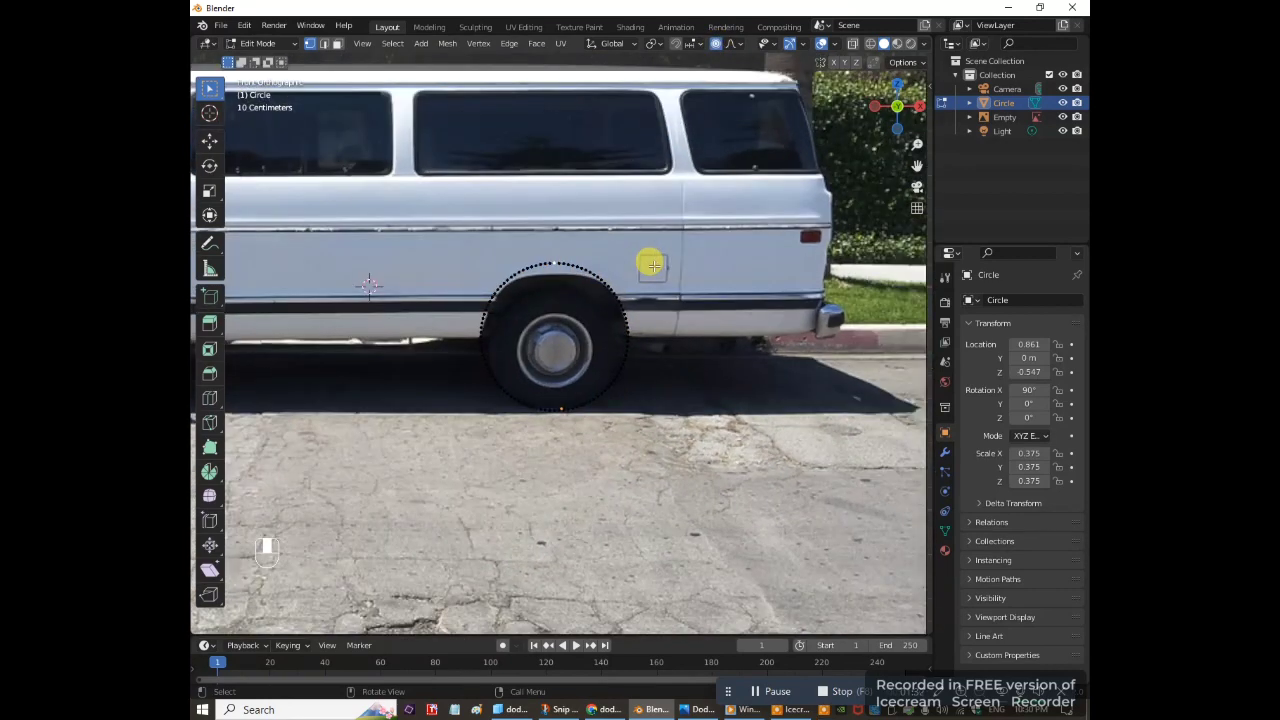
key("g")
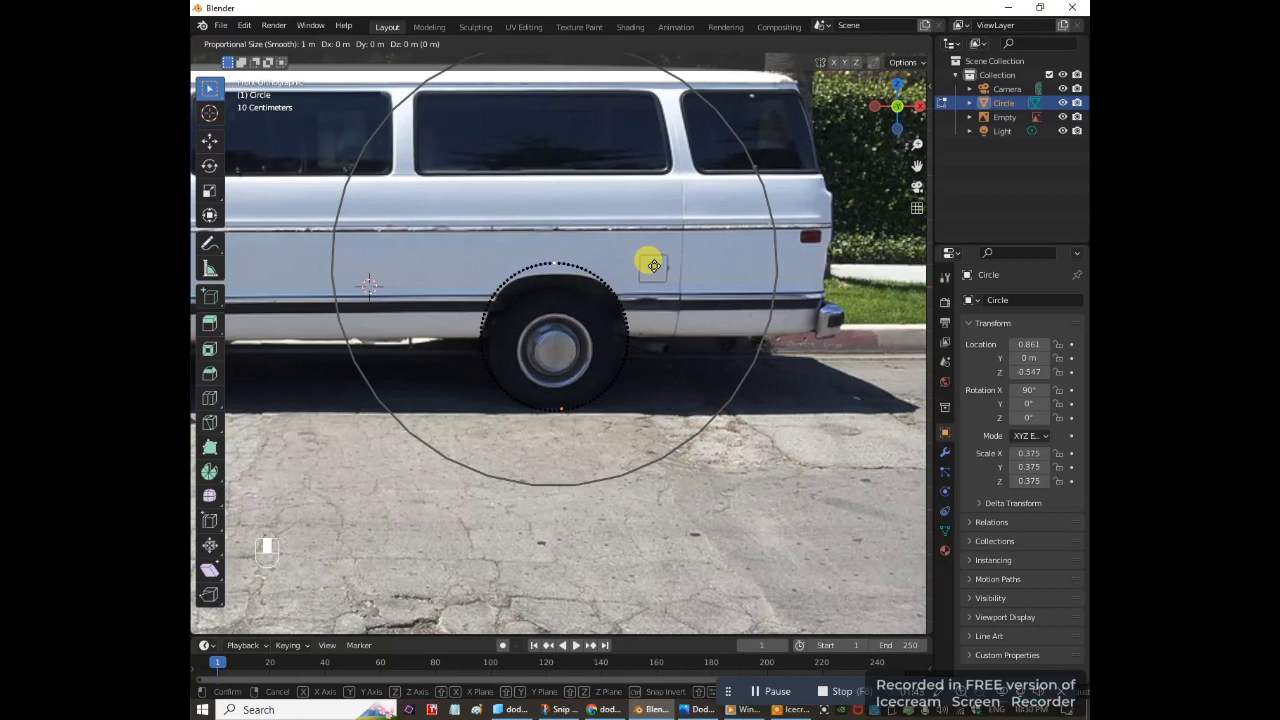
scroll(652, 265, "up", 12)
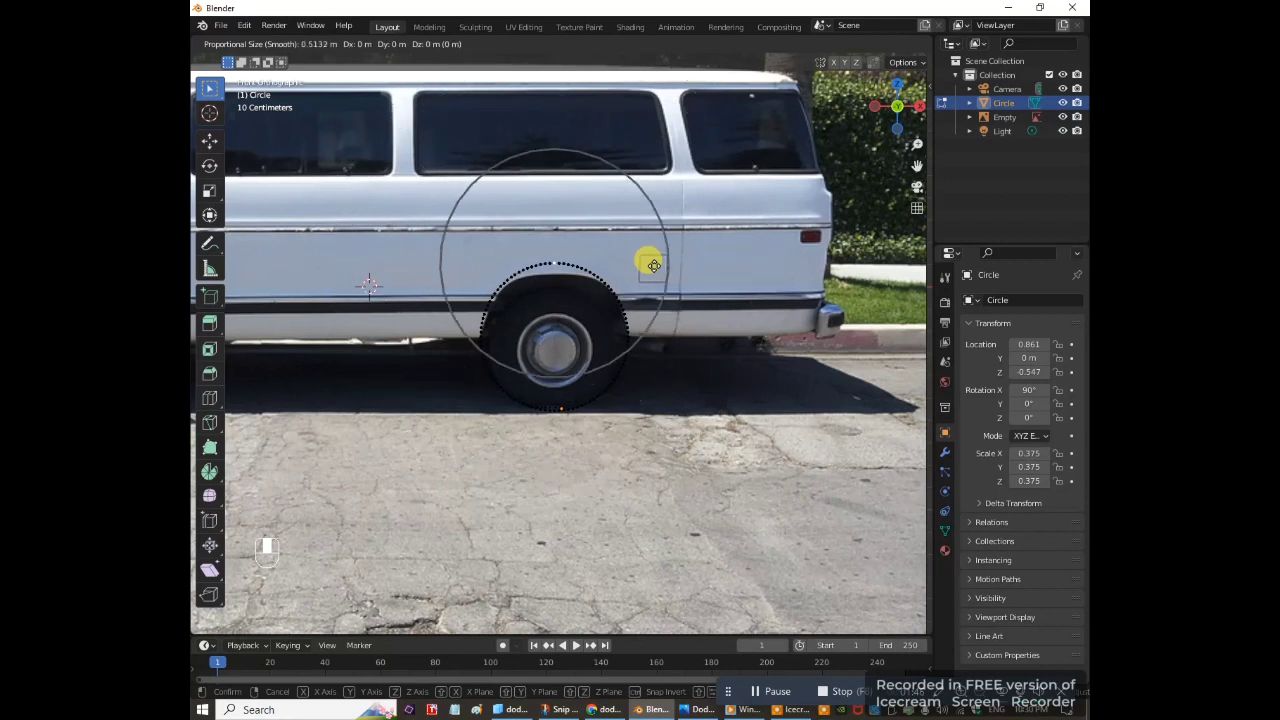
scroll(652, 265, "up", 1)
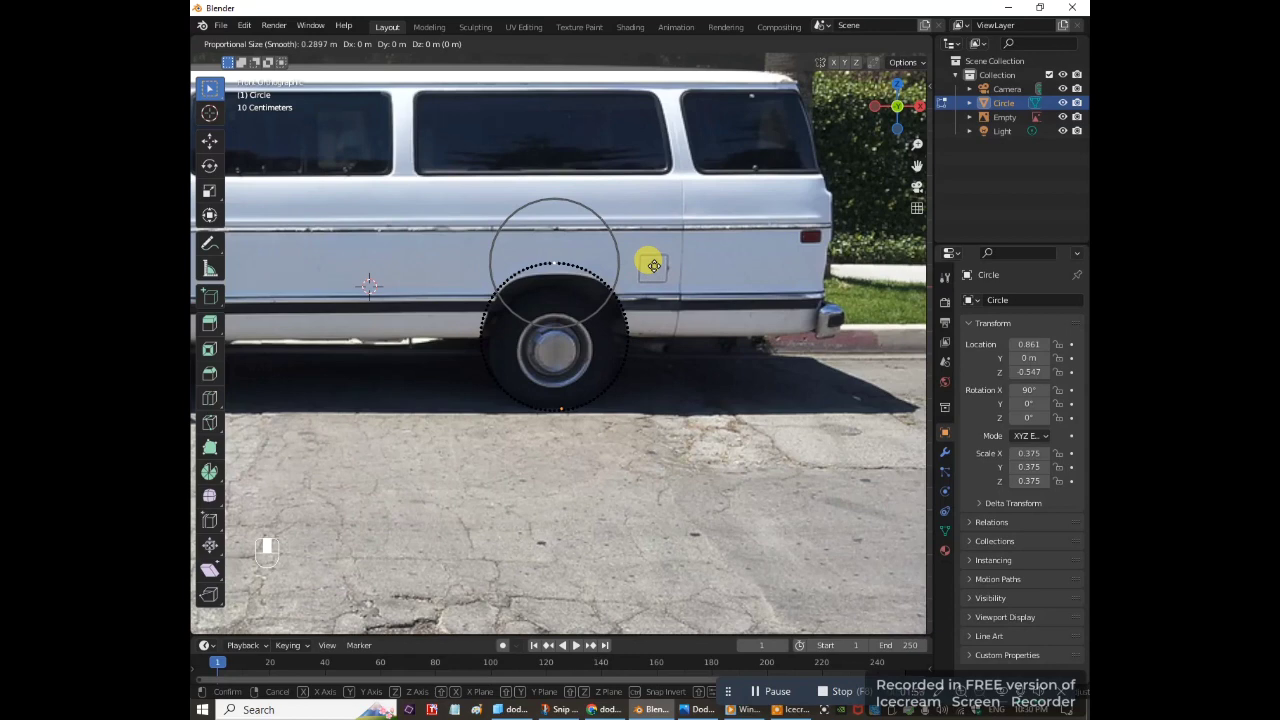
left_click_drag(653, 265, 652, 278)
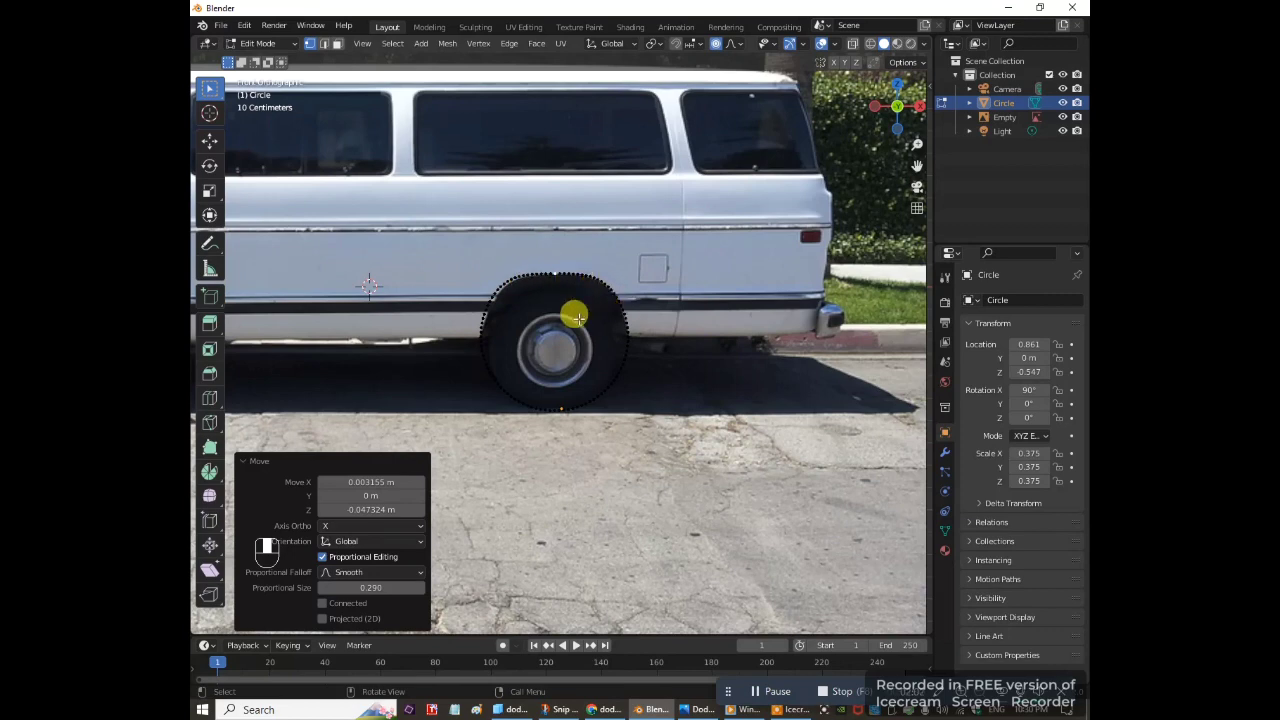
scroll(568, 315, "up", 4)
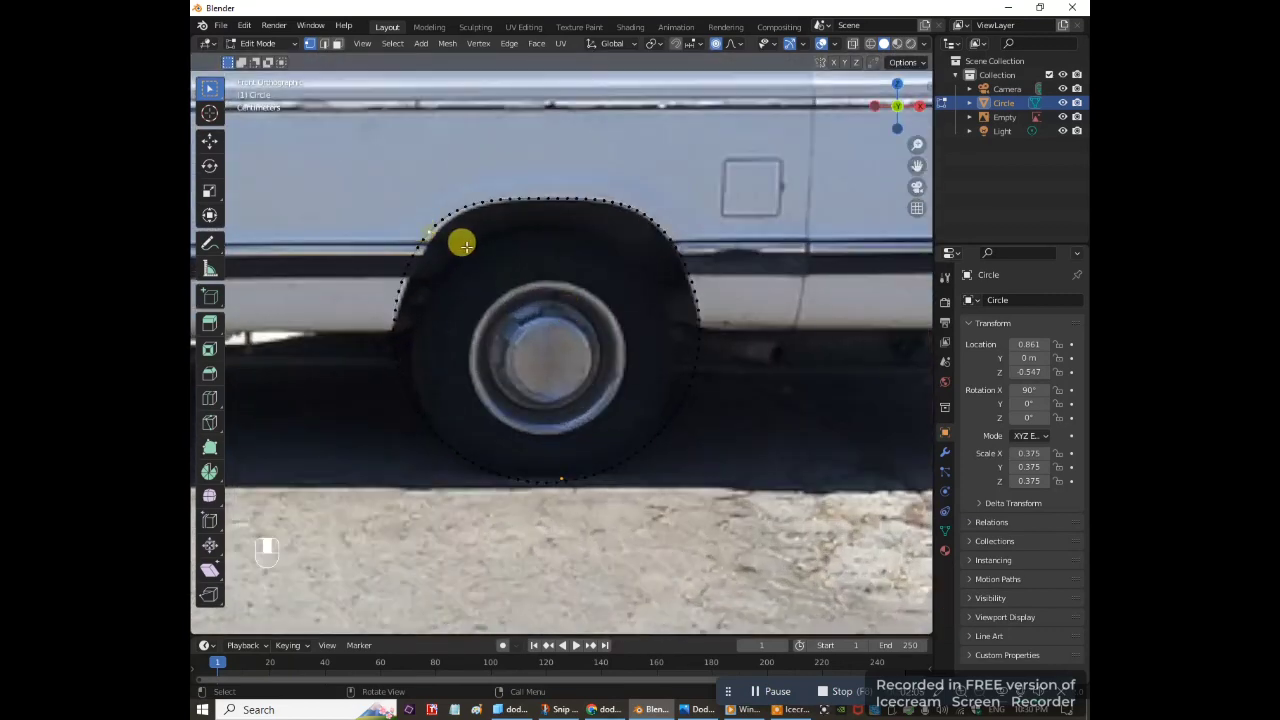
Reshape the circle's left edge with soft-falloff moves to hug the tire
key("g")
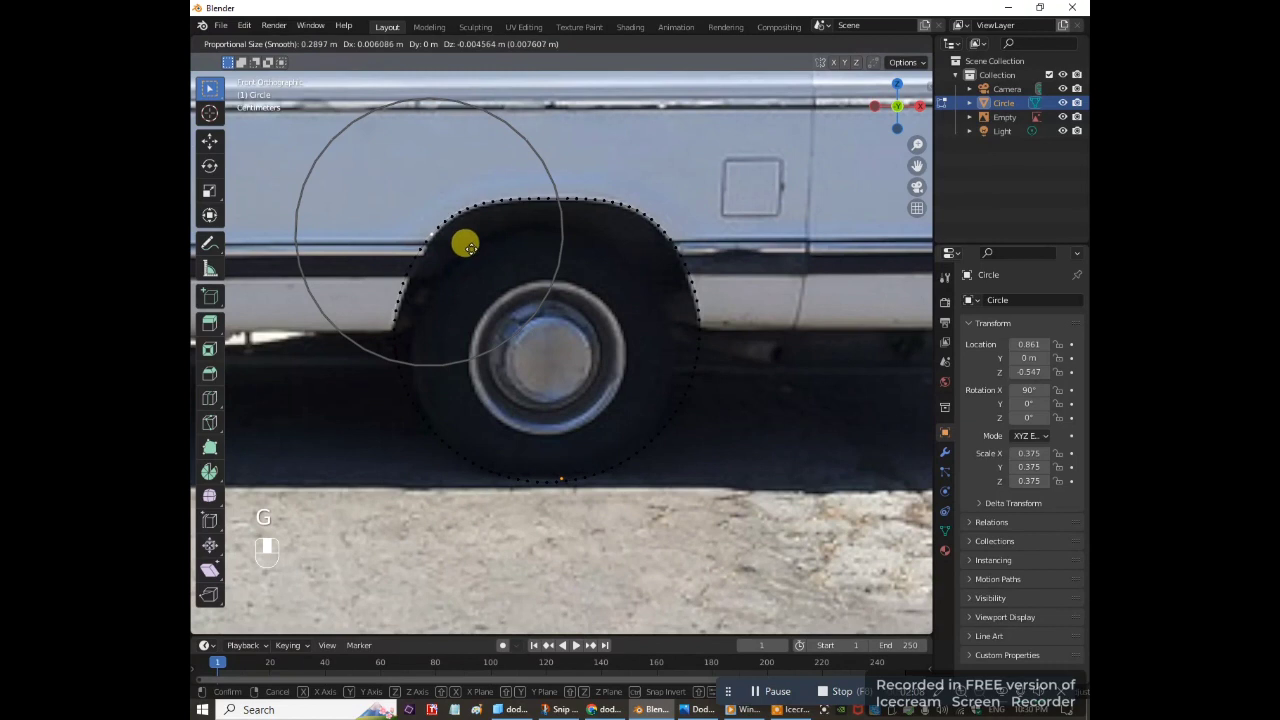
left_click(470, 248)
key("g")
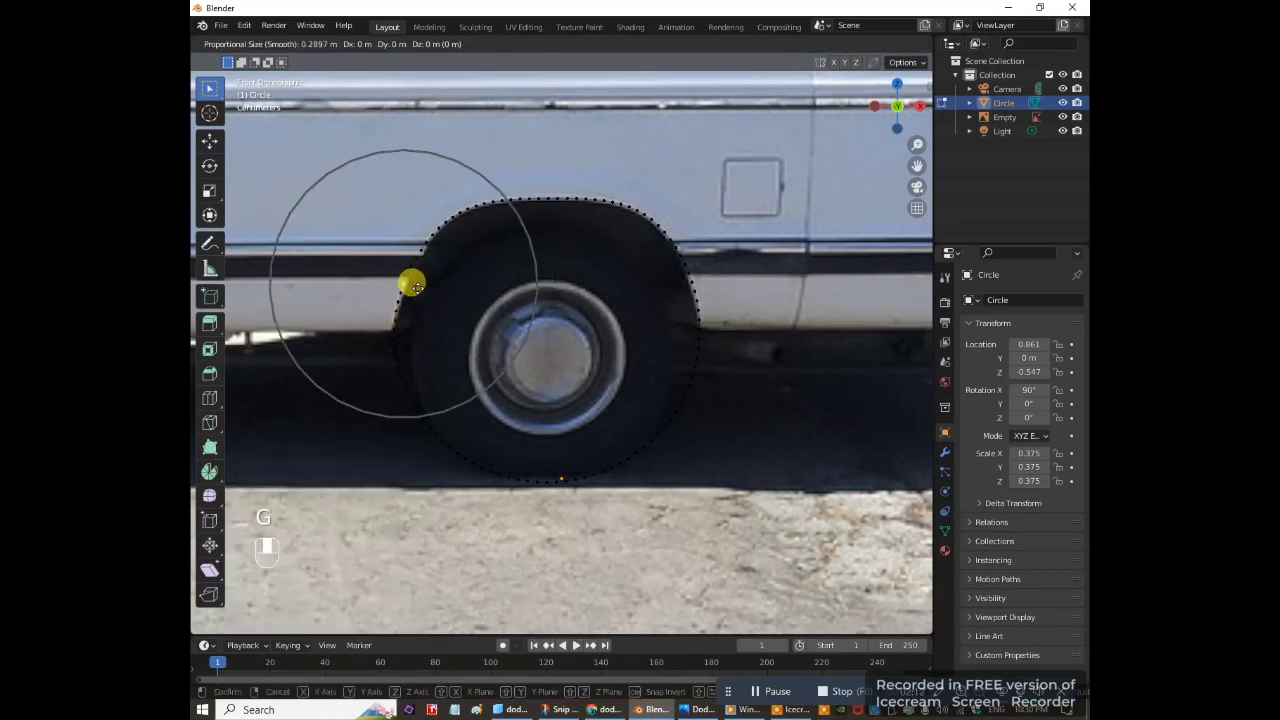
left_click(415, 288)
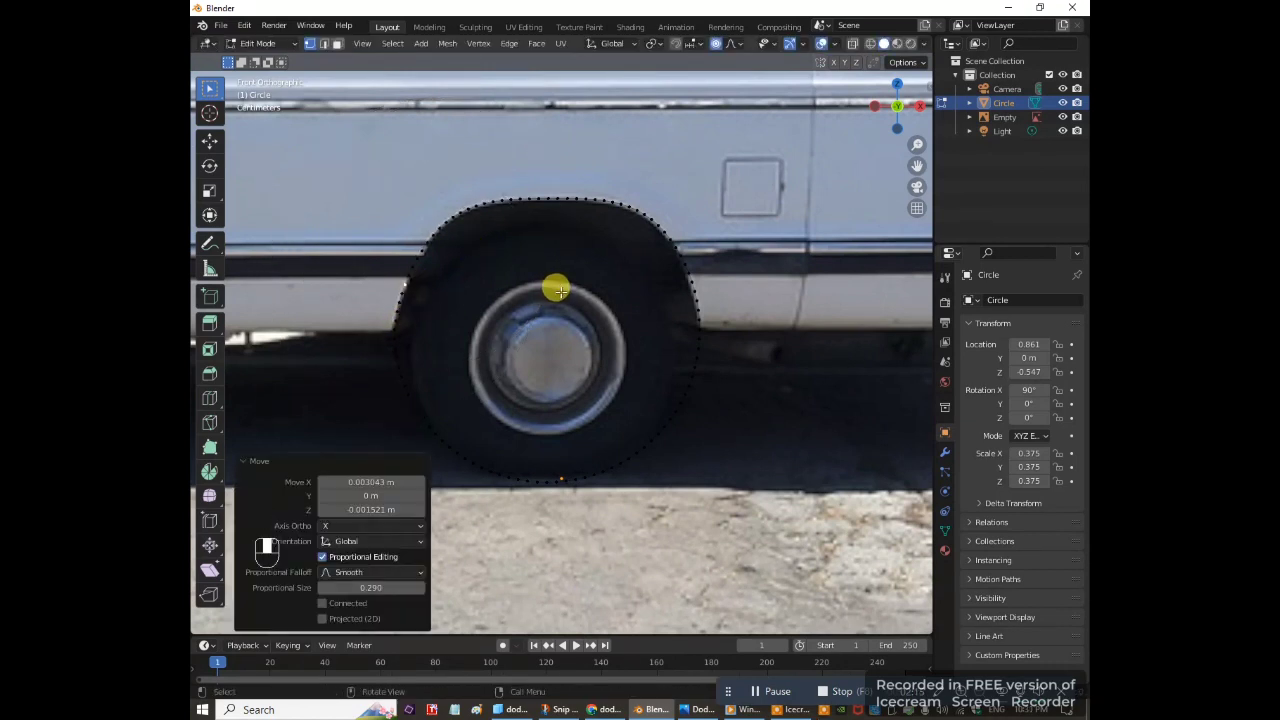
key("a")
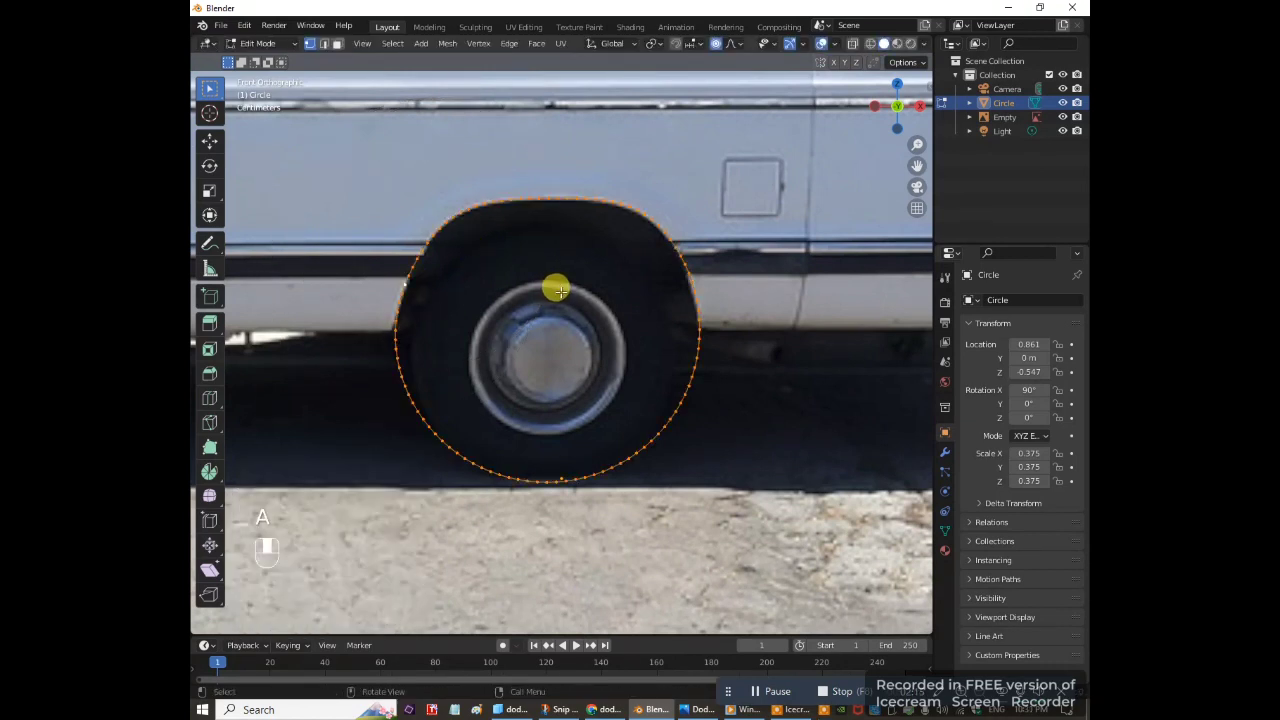
left_click(395, 330)
key("g")
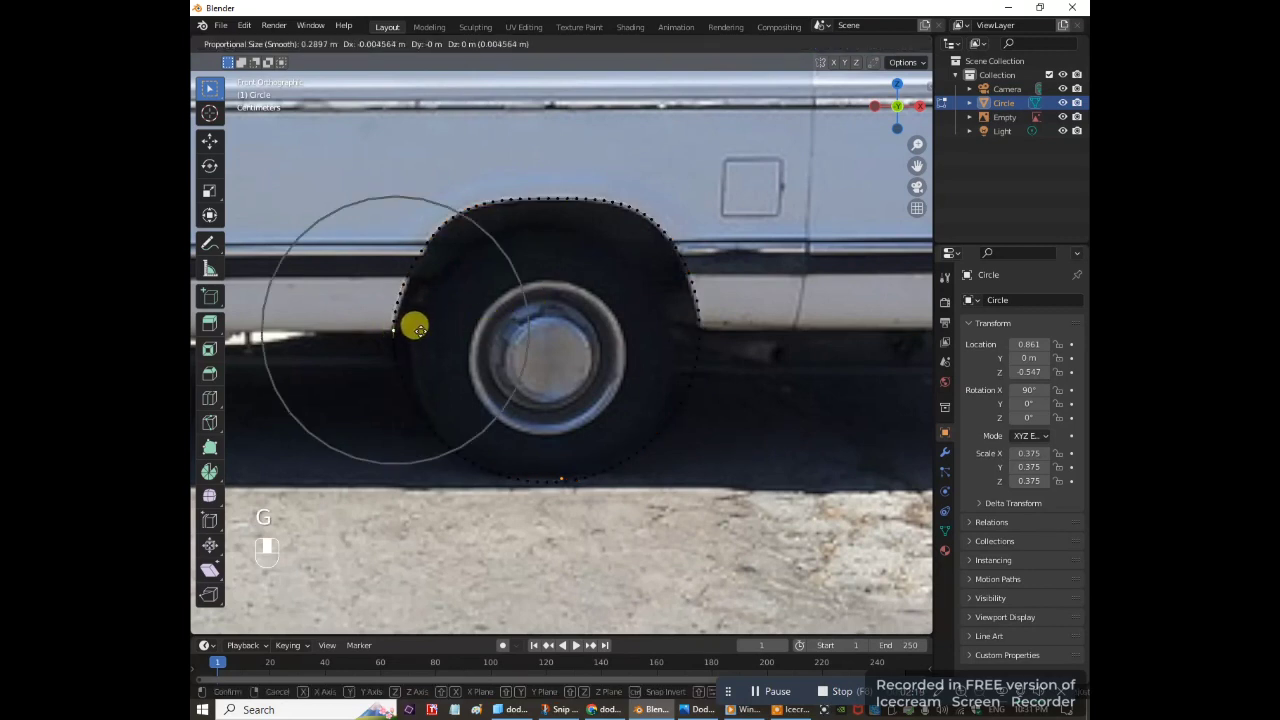
left_click(414, 323)
Nudge the circle edge once more and box-select the circle's lower half
key("g")
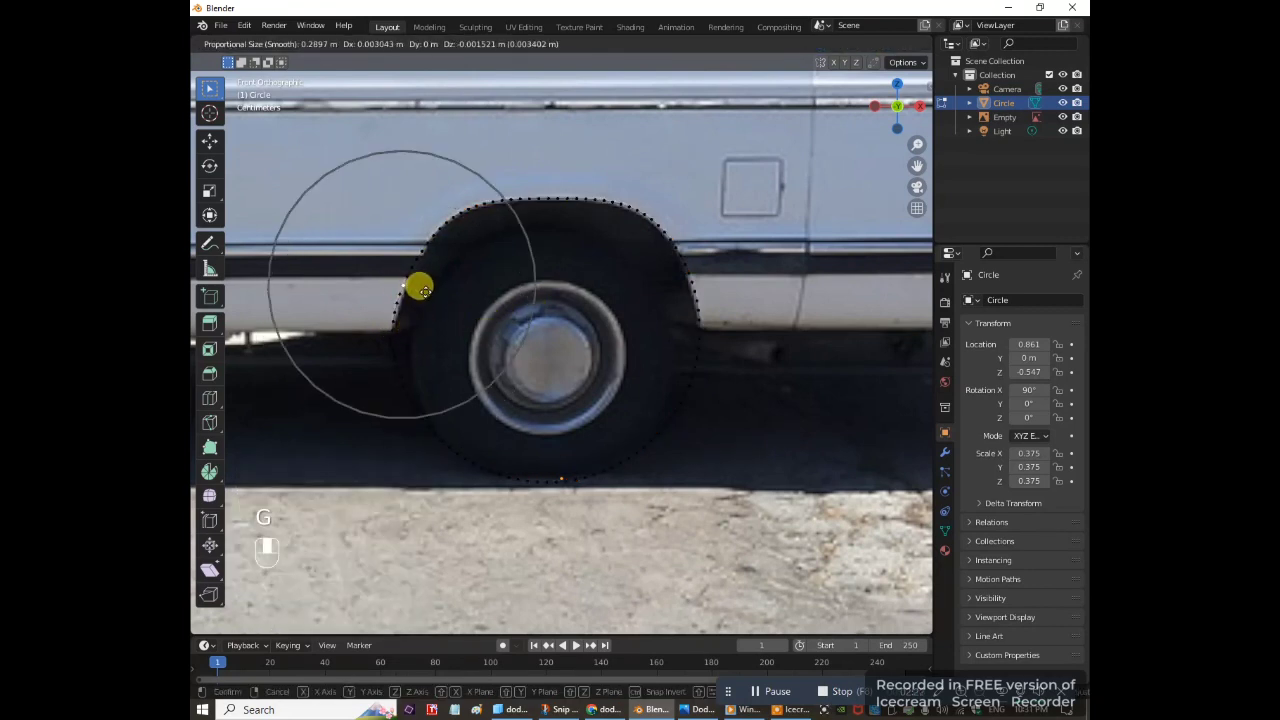
left_click(426, 290)
key("a")
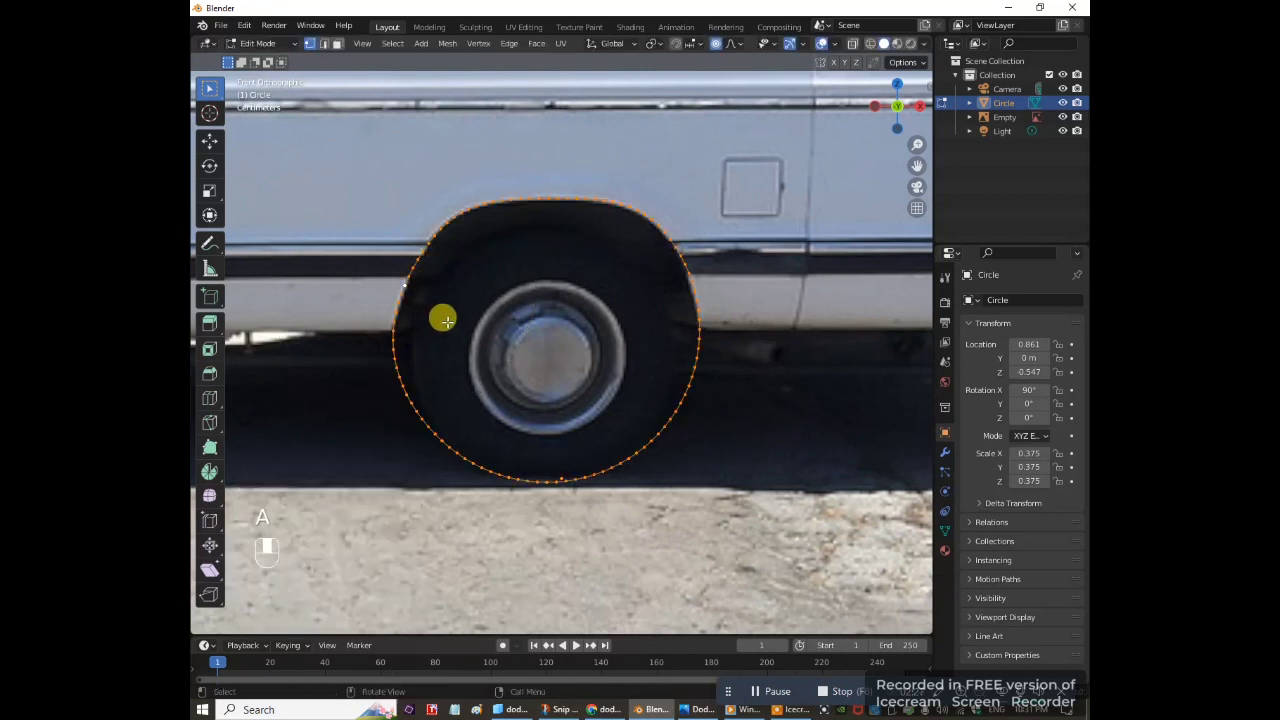
scroll(445, 320, "down", 1)
left_click_drag(404, 333, 720, 486)
Delete the lower-half vertices to leave an arch, then duplicate it in Object Mode
key("Delete")
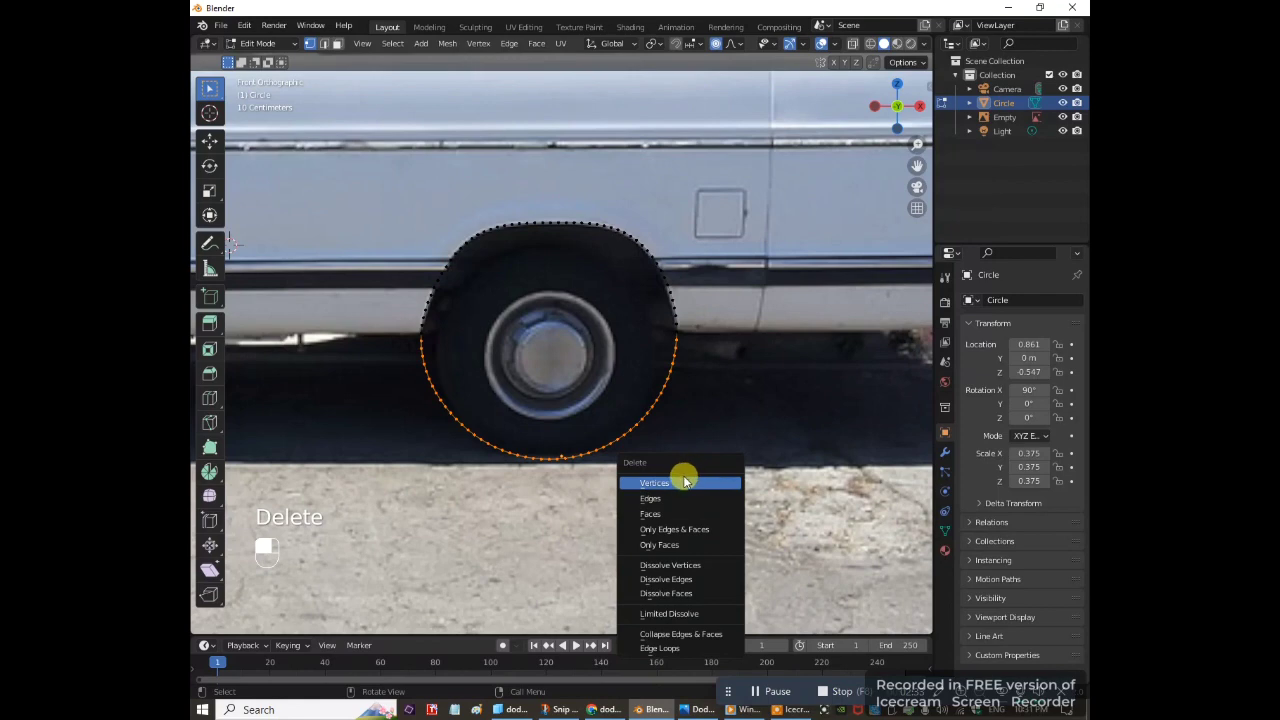
left_click(684, 482)
scroll(680, 440, "down", 6)
key("Tab")
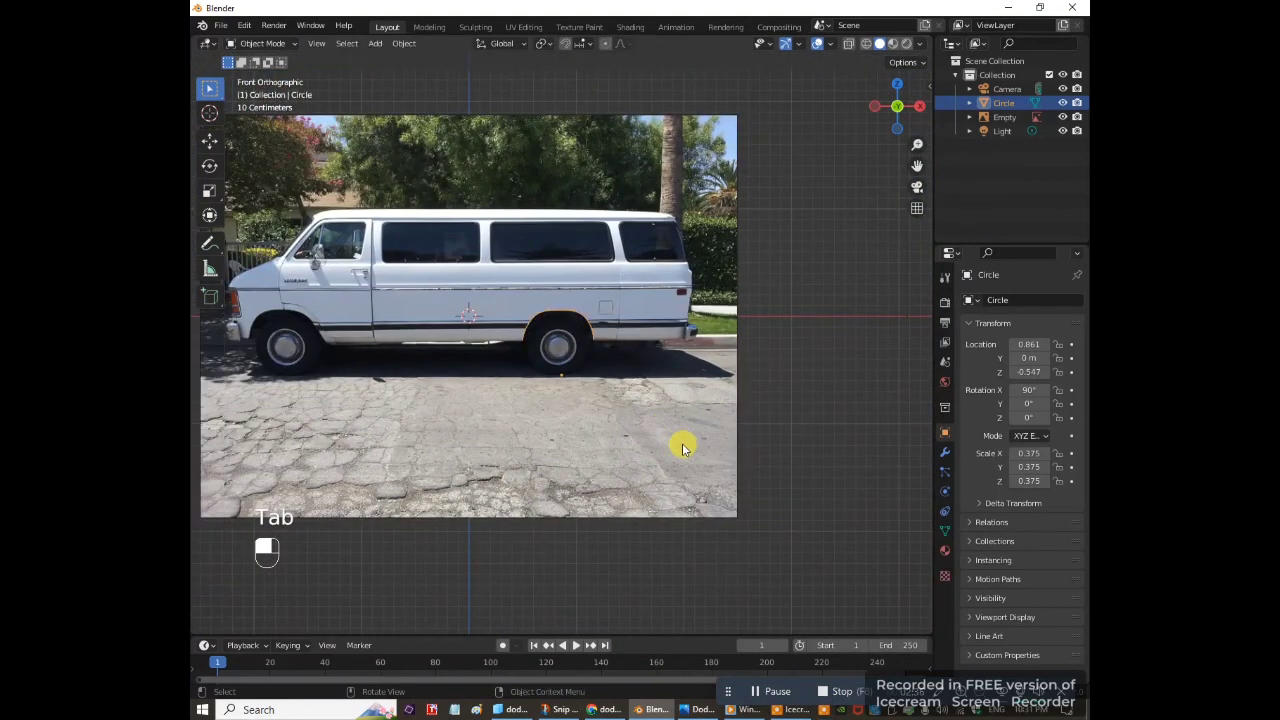
left_click_drag(912, 165, 972, 180)
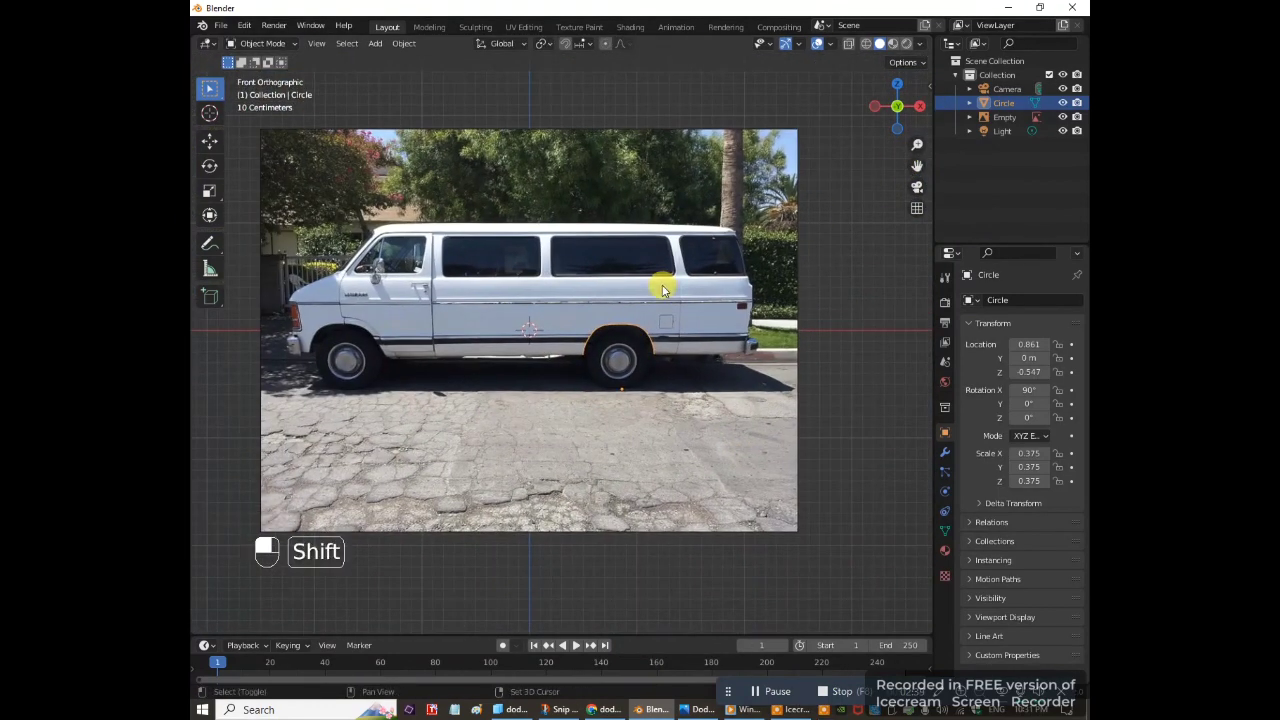
key("shift+d")
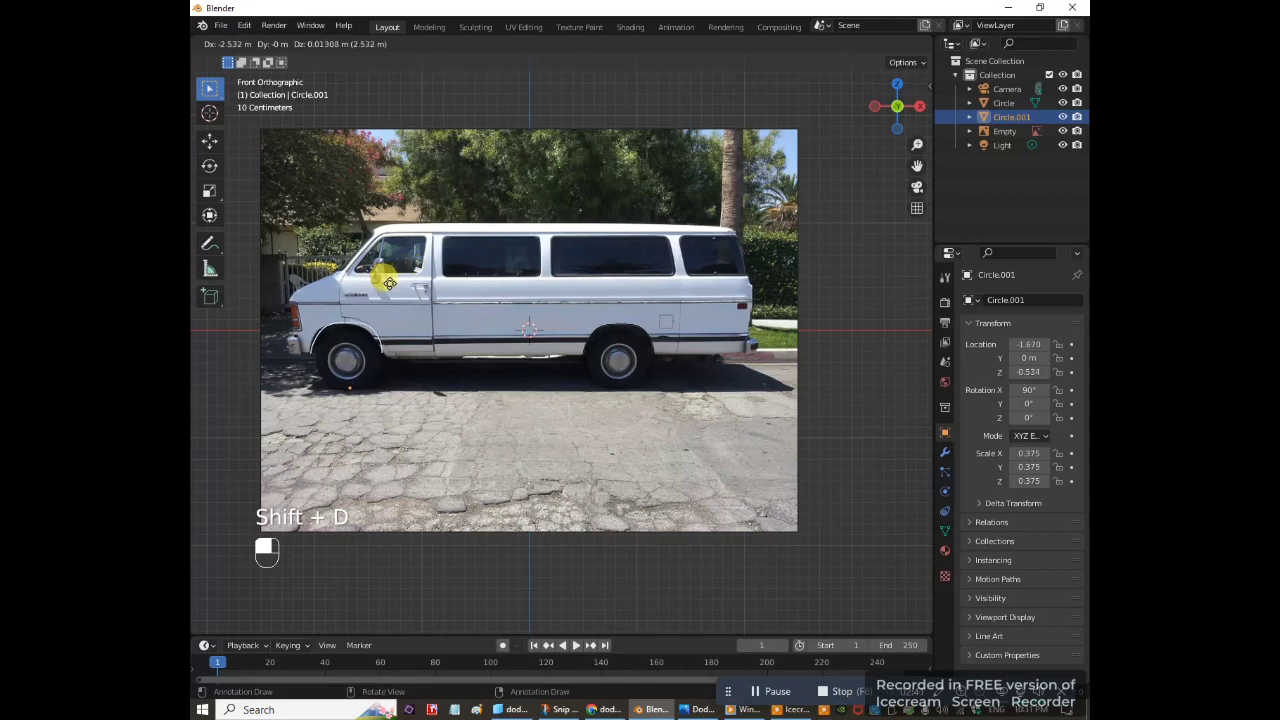
Place the copied arch over the front wheel and reshape its points to fit
left_click(382, 278)
key("KP_Decimal")
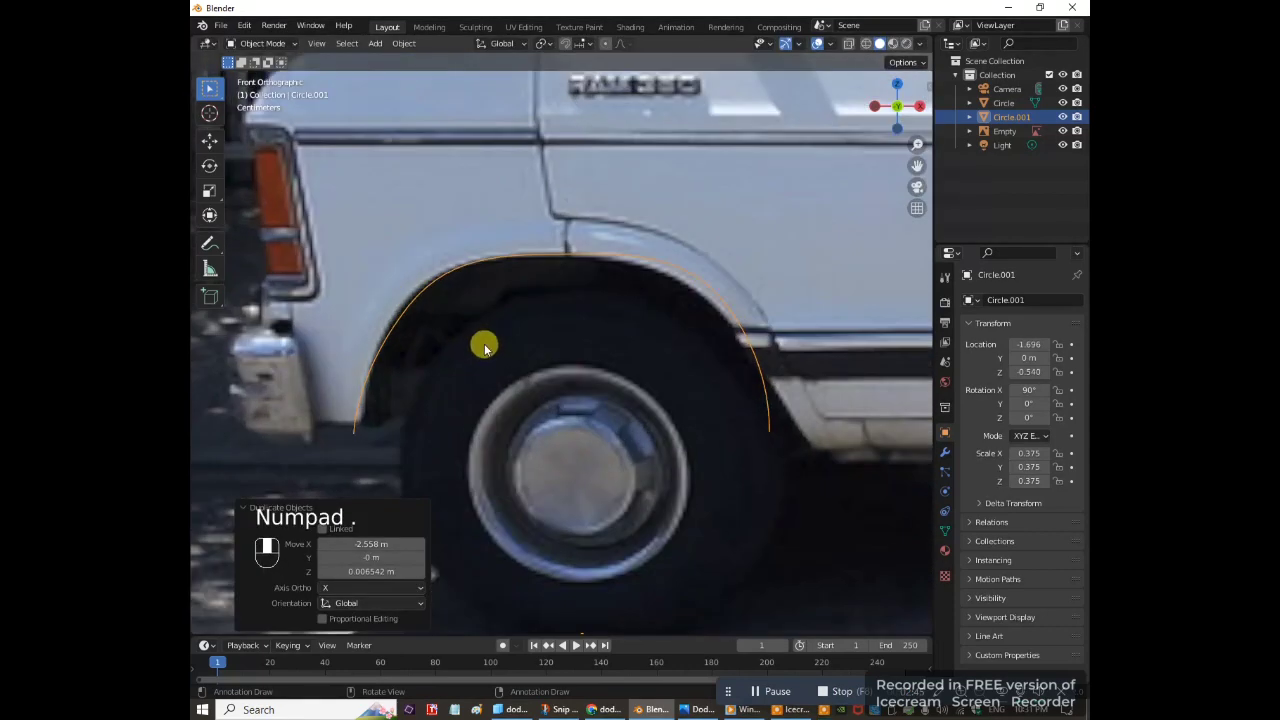
key("Tab")
key("a")
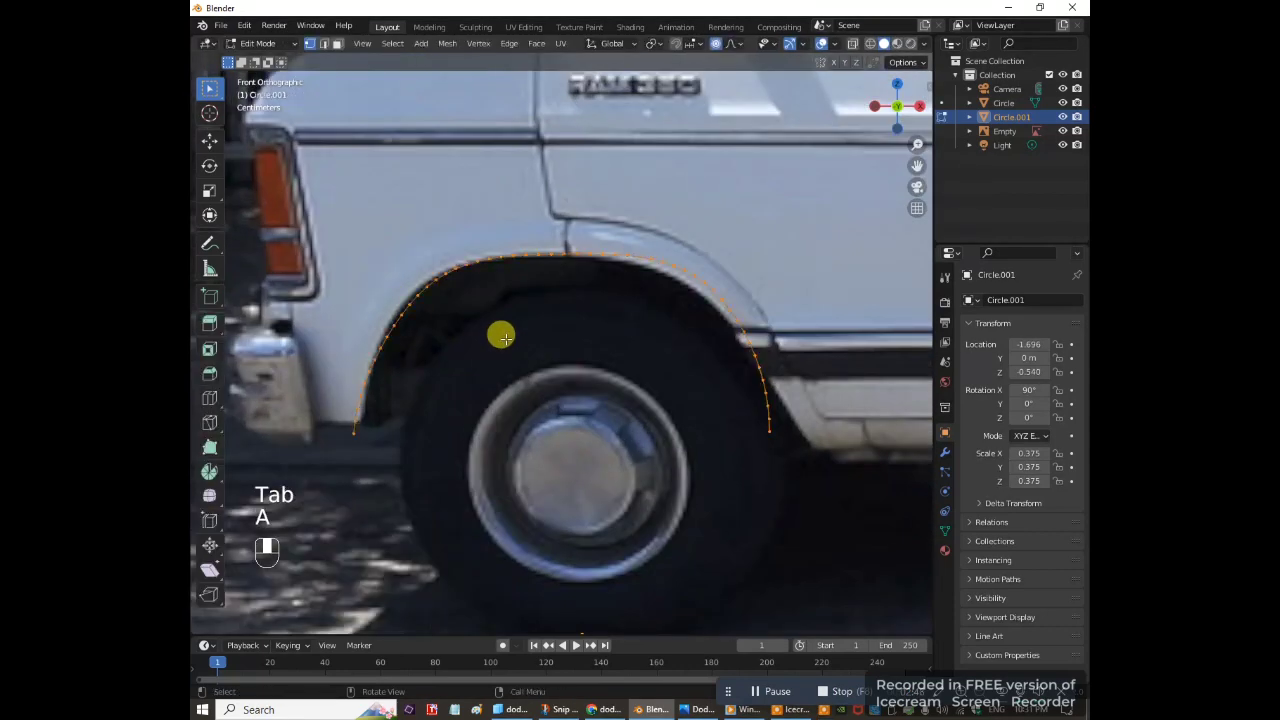
left_click(417, 295)
key("g")
left_click(420, 334)
left_click(671, 263)
key("g")
left_click(749, 334)
key("a")
key("g")
left_click(619, 290)
Delete the arch's right-end points and extrude that end downward
scroll(423, 357, "down", 2)
left_click_drag(689, 351, 714, 411)
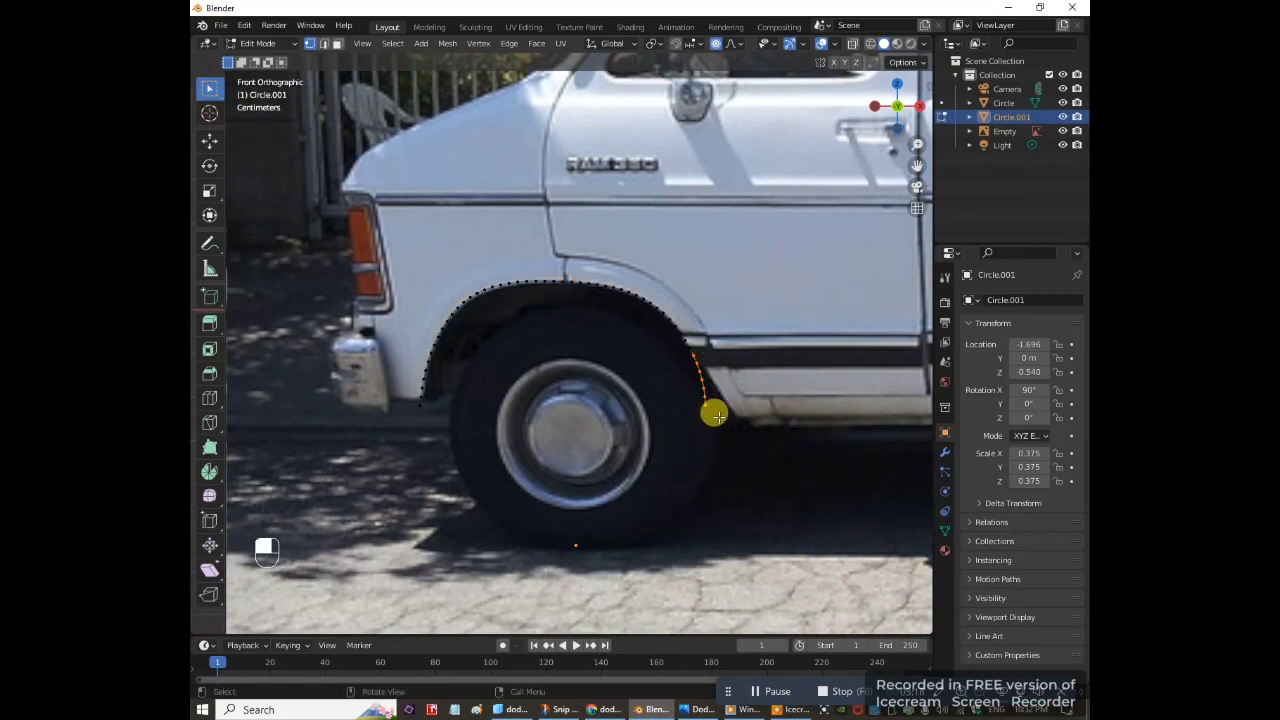
key("x")
left_click(706, 420)
scroll(720, 400, "up", 3)
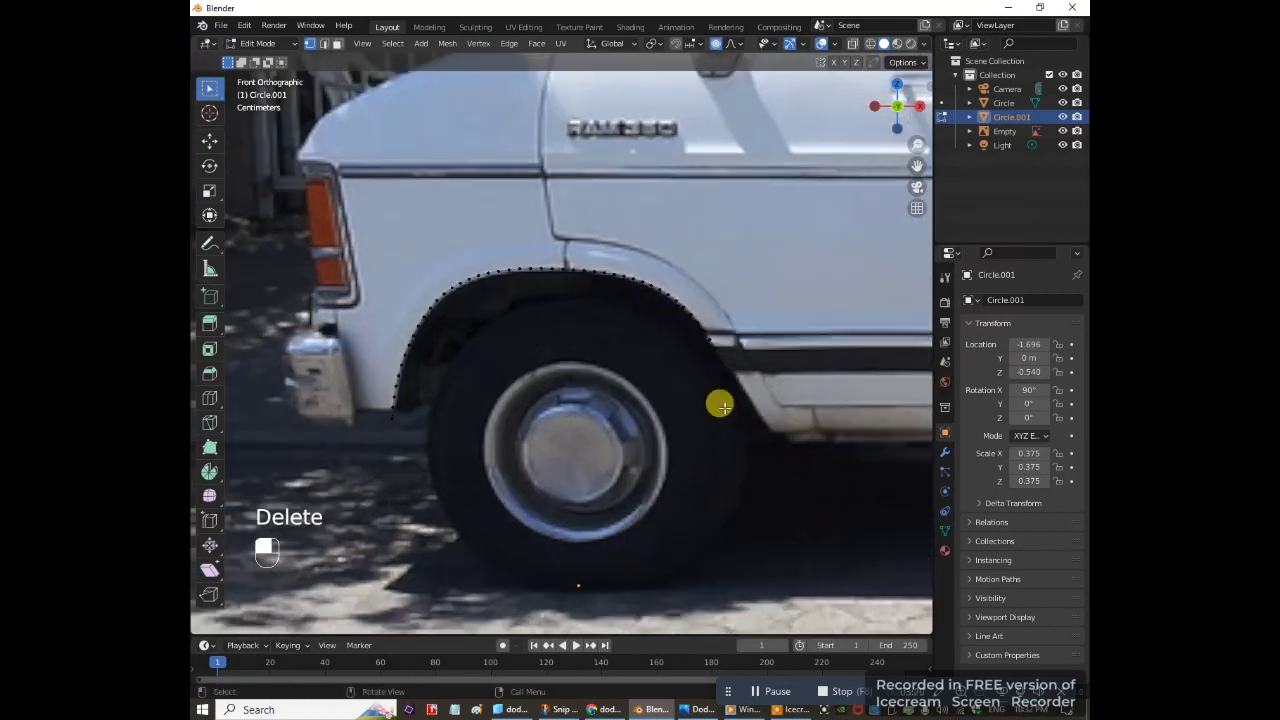
scroll(744, 355, "down", 3)
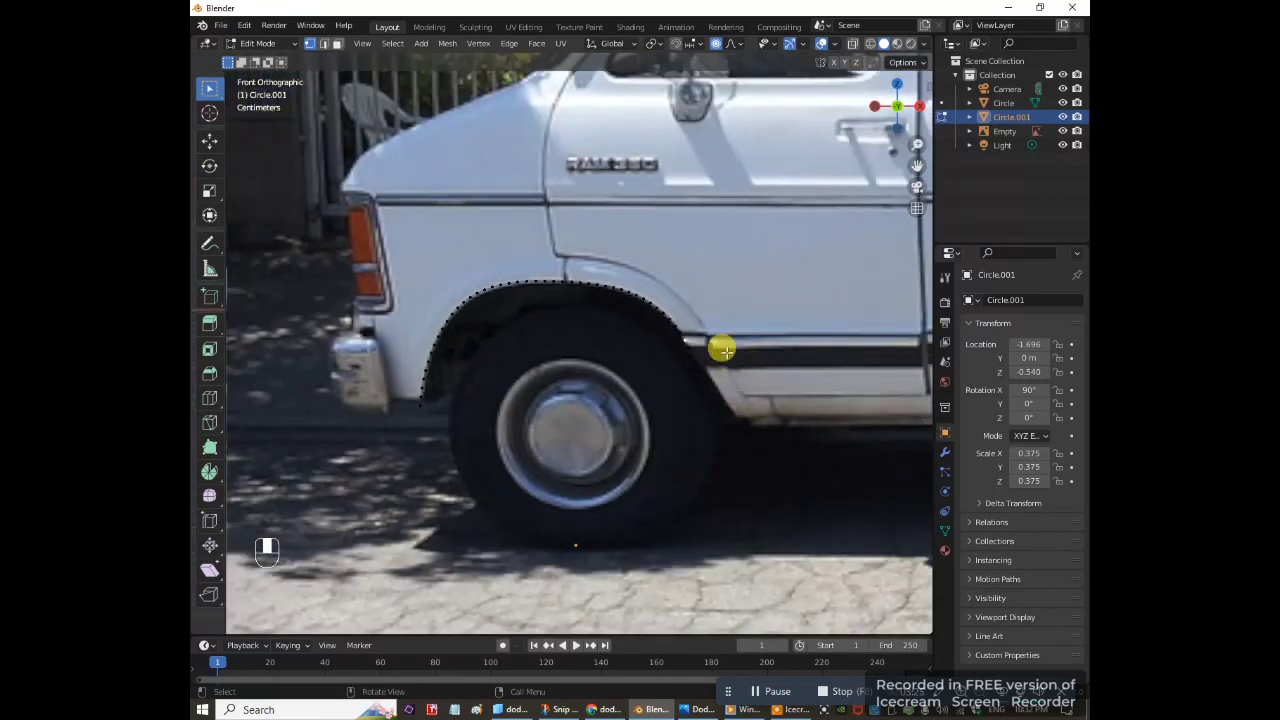
key("e")
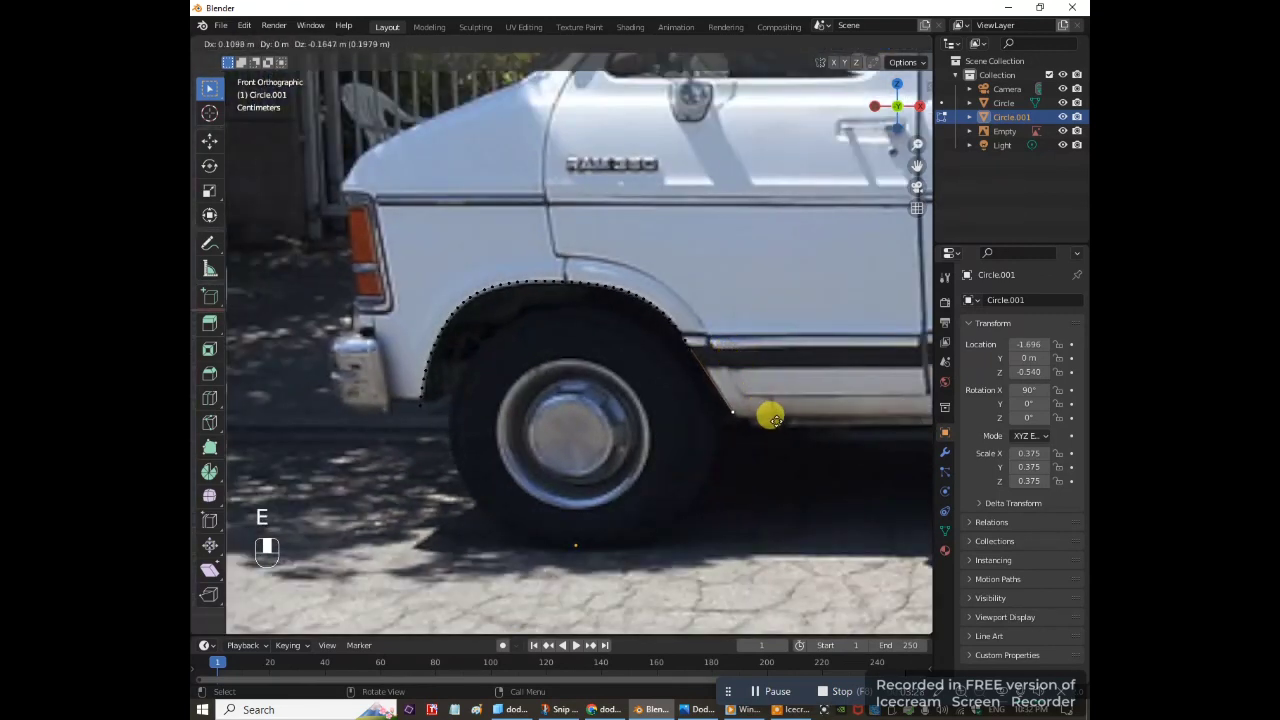
left_click(779, 424)
scroll(760, 405, "down", 6)
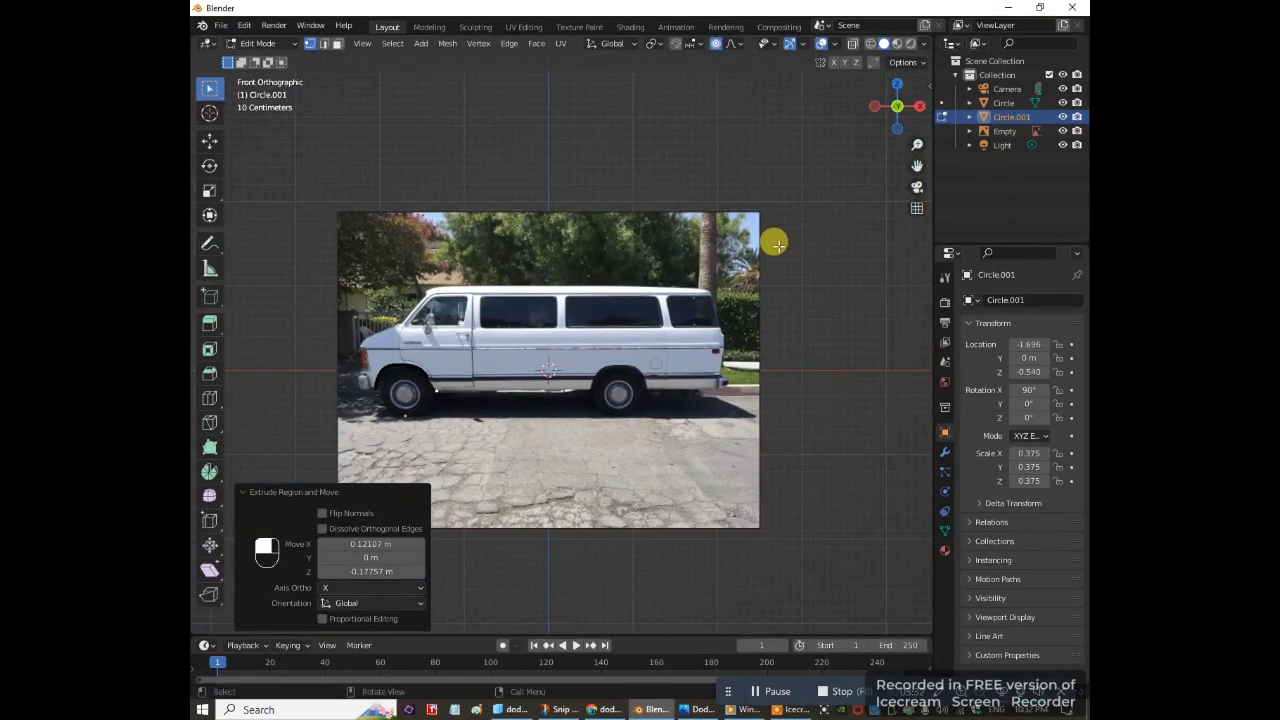
key("Tab")
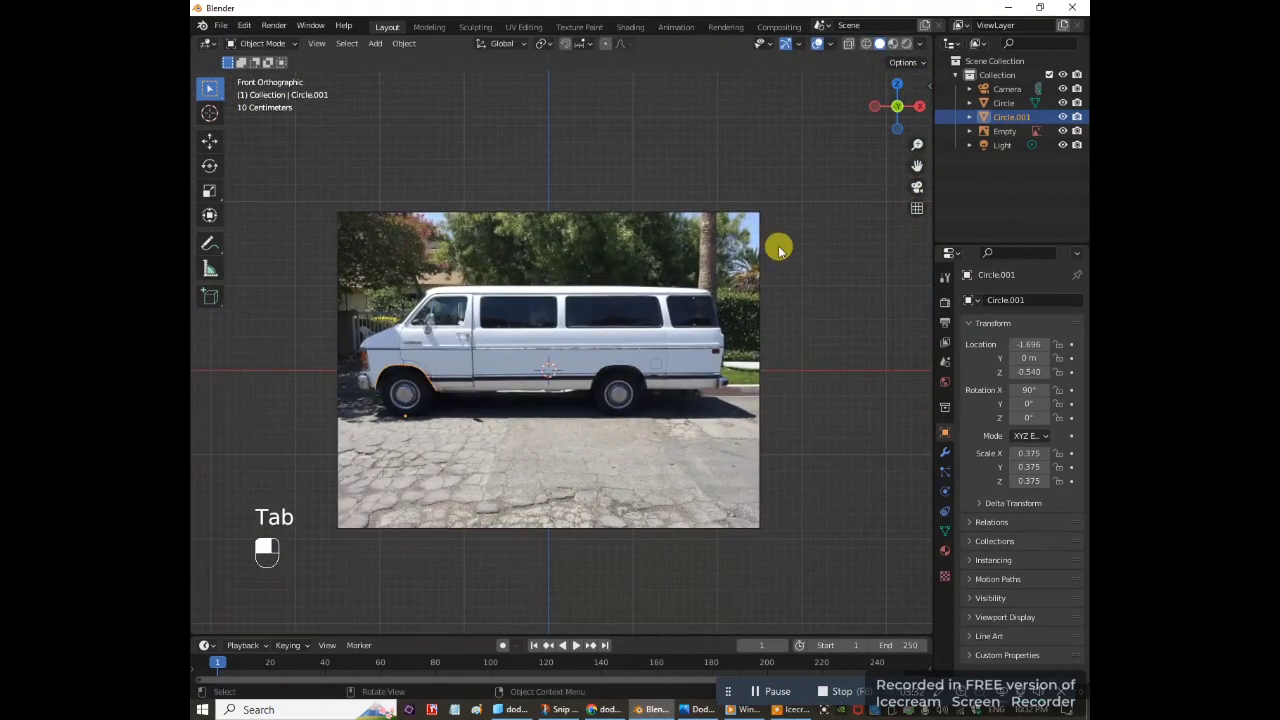
Hide the van photo, join both arches into Circle.001 with Ctrl+J, then show the photo again
left_click(1062, 131)
left_click_drag(271, 269, 710, 460)
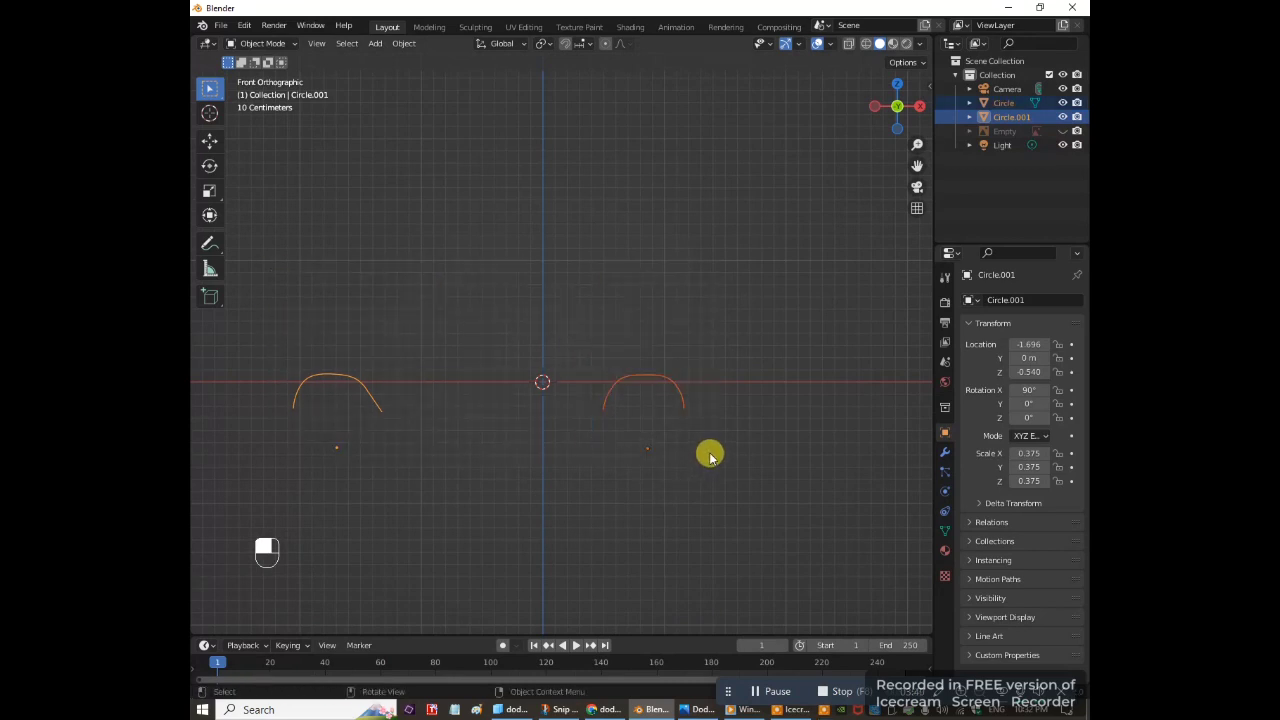
key("ctrl+j")
scroll(709, 451, "down", 2)
middle_click_drag(514, 337, 577, 346, "shift")
key("Tab")
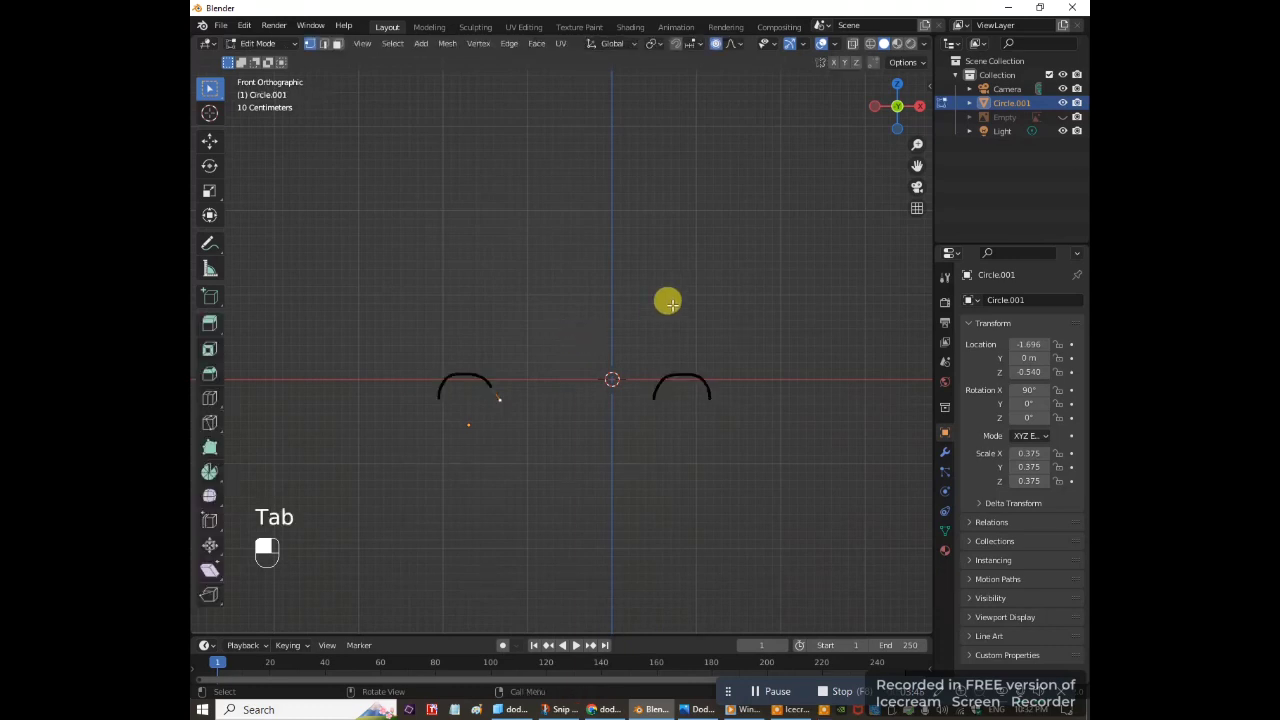
left_click(1062, 117)
key("ctrl+z")
scroll(478, 424, "up", 2)
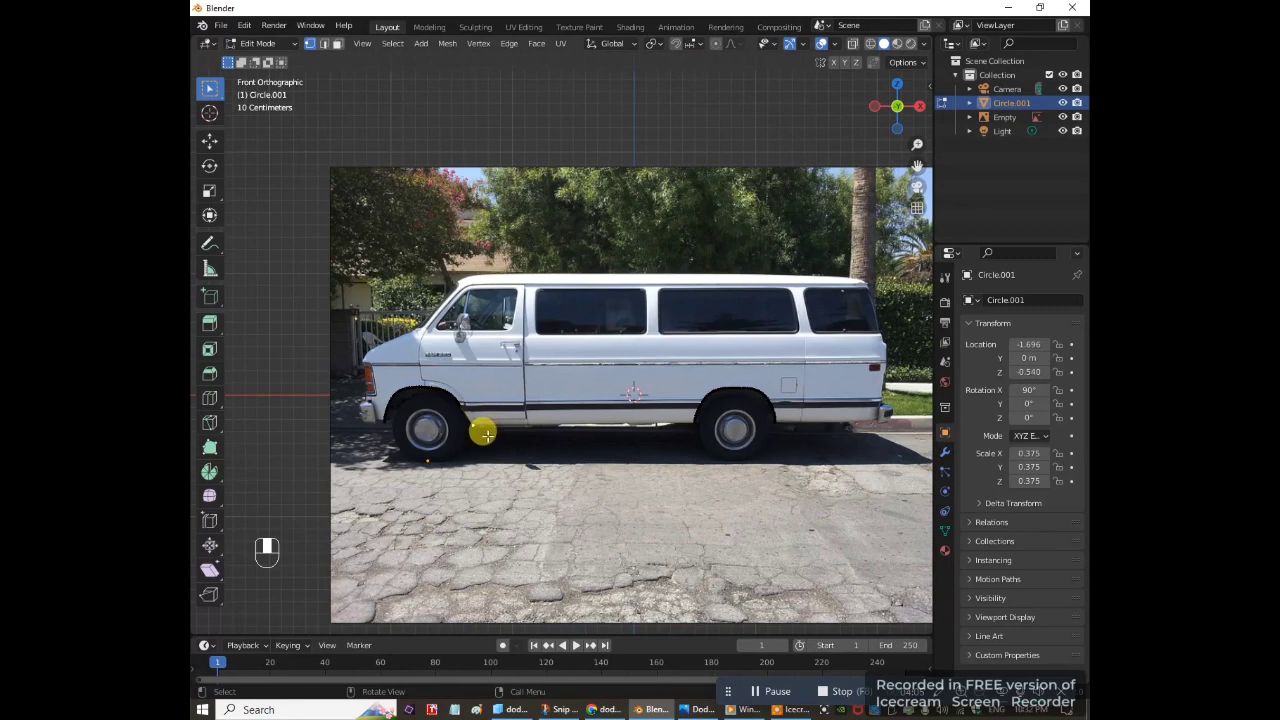
Extrude a vertex along the van's lower edge and move it to the arch end
key("e")
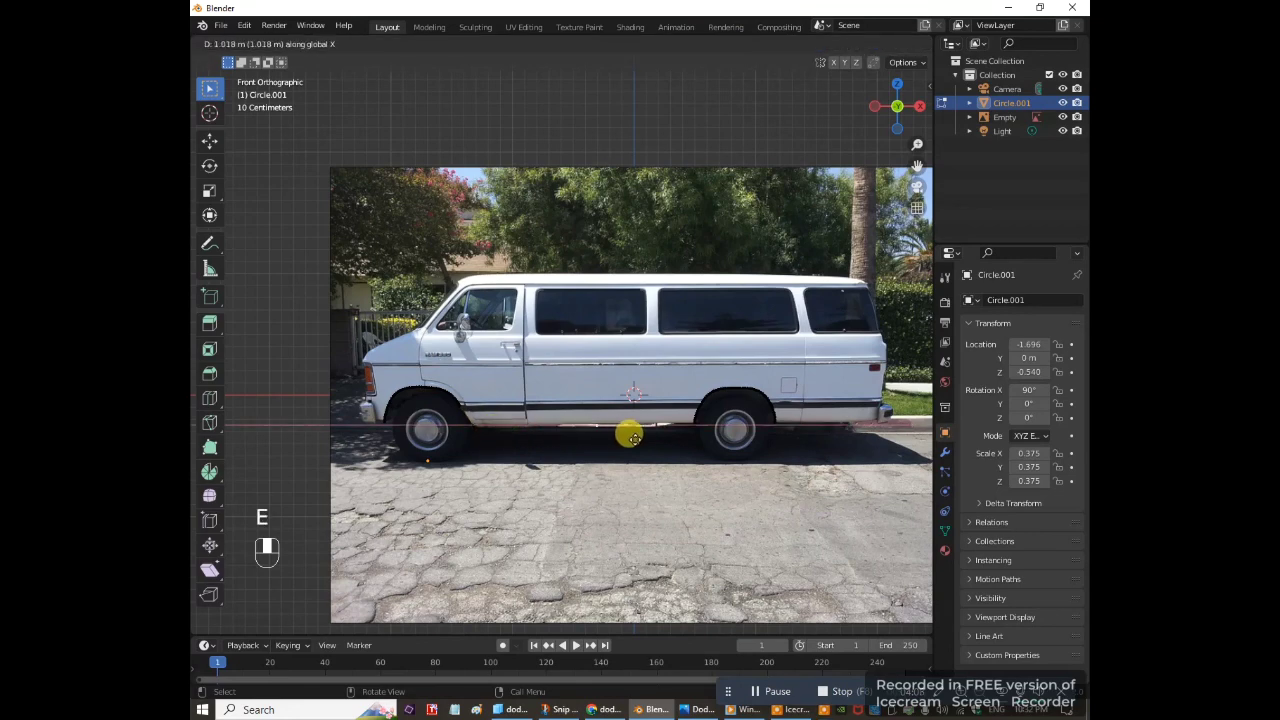
left_click(735, 440)
key("KP_Decimal")
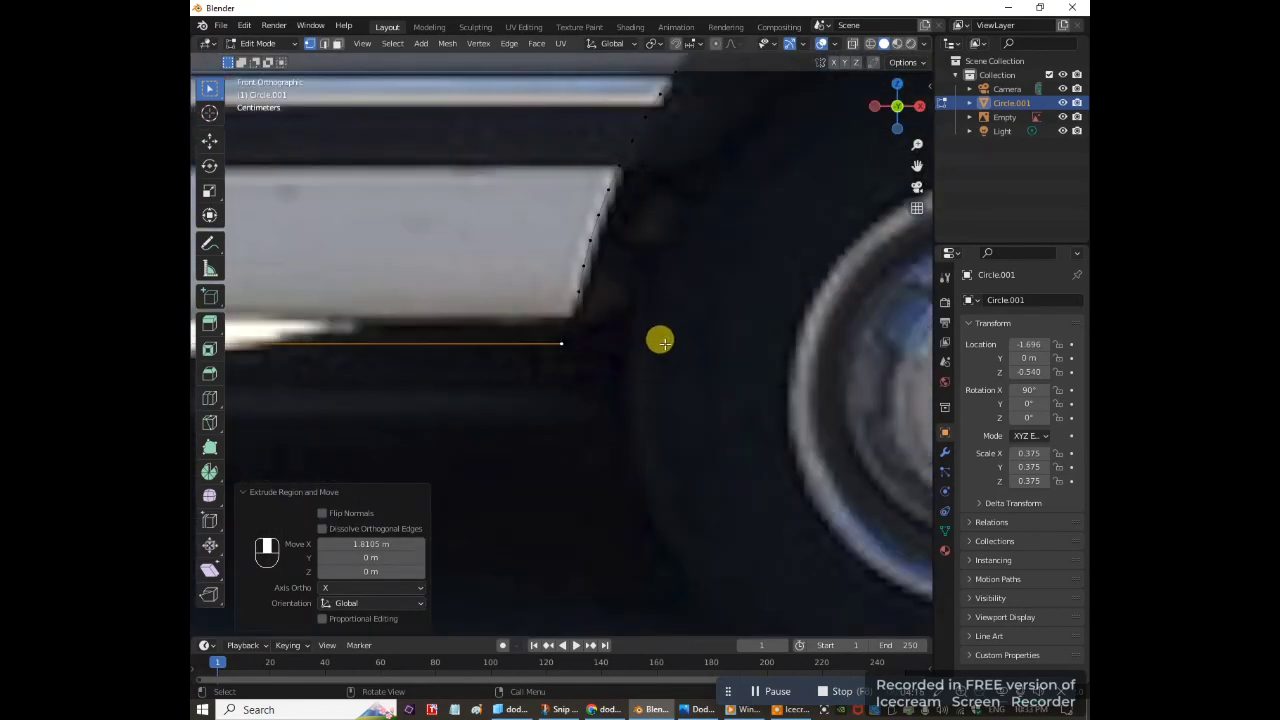
key("g")
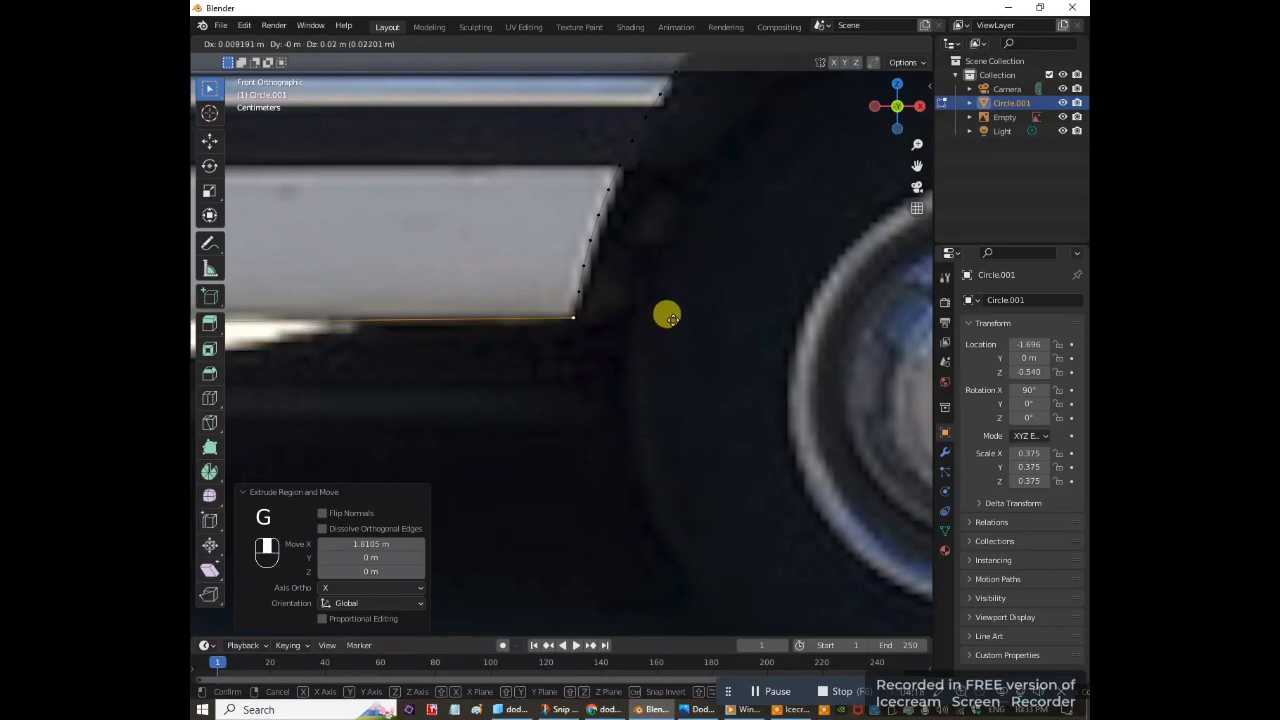
left_click(672, 318)
Box-select the corner vertices and merge them at center
key("a")
scroll(668, 318, "up", 6)
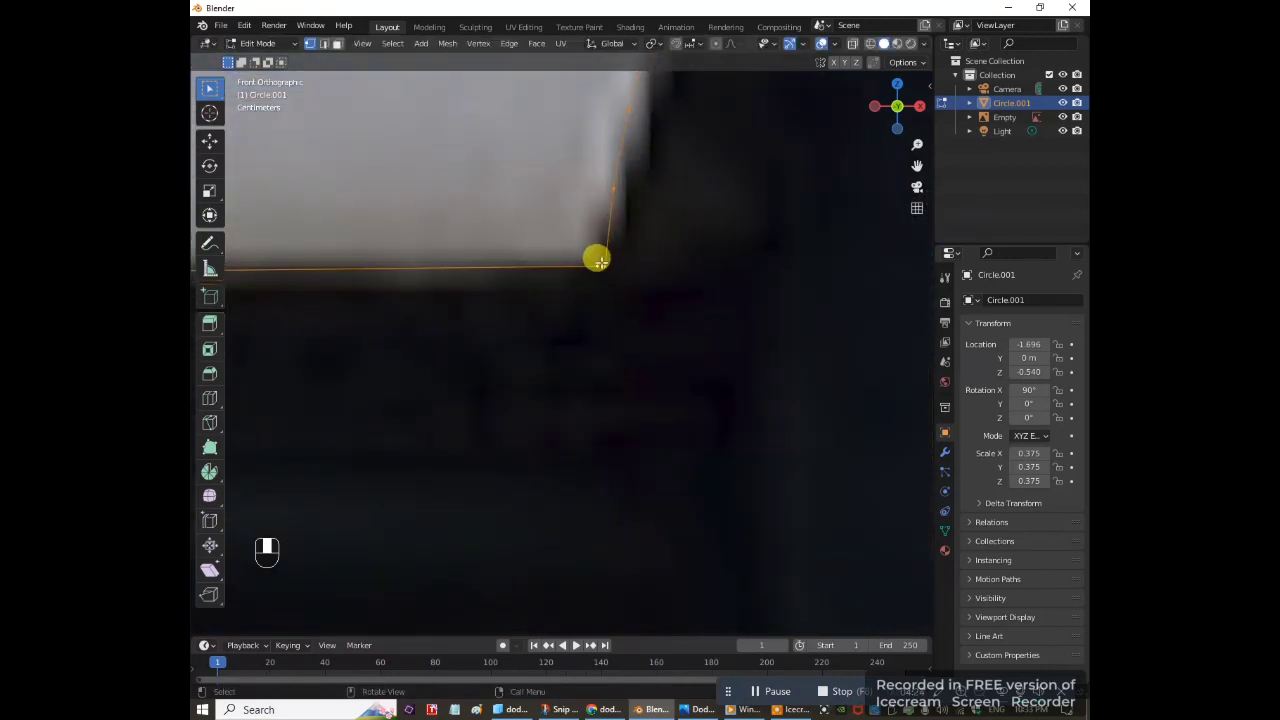
left_click_drag(589, 246, 611, 283)
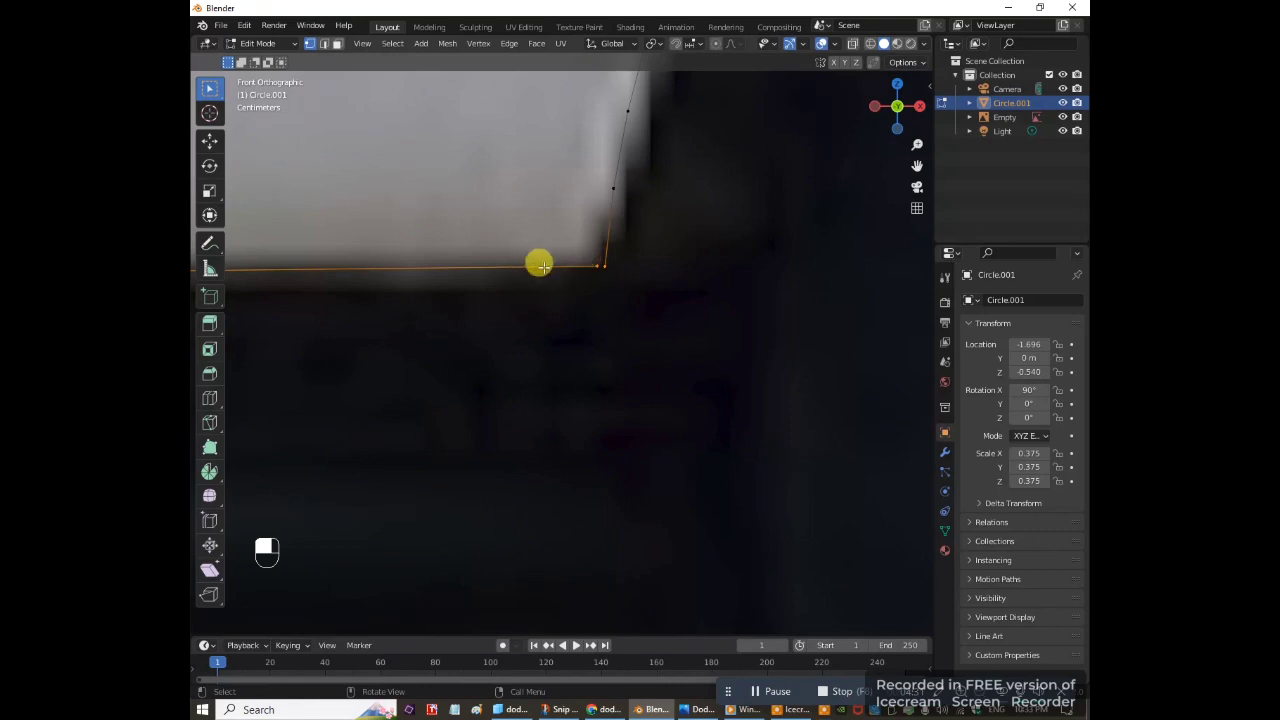
scroll(600, 280, "down", 2)
key("m")
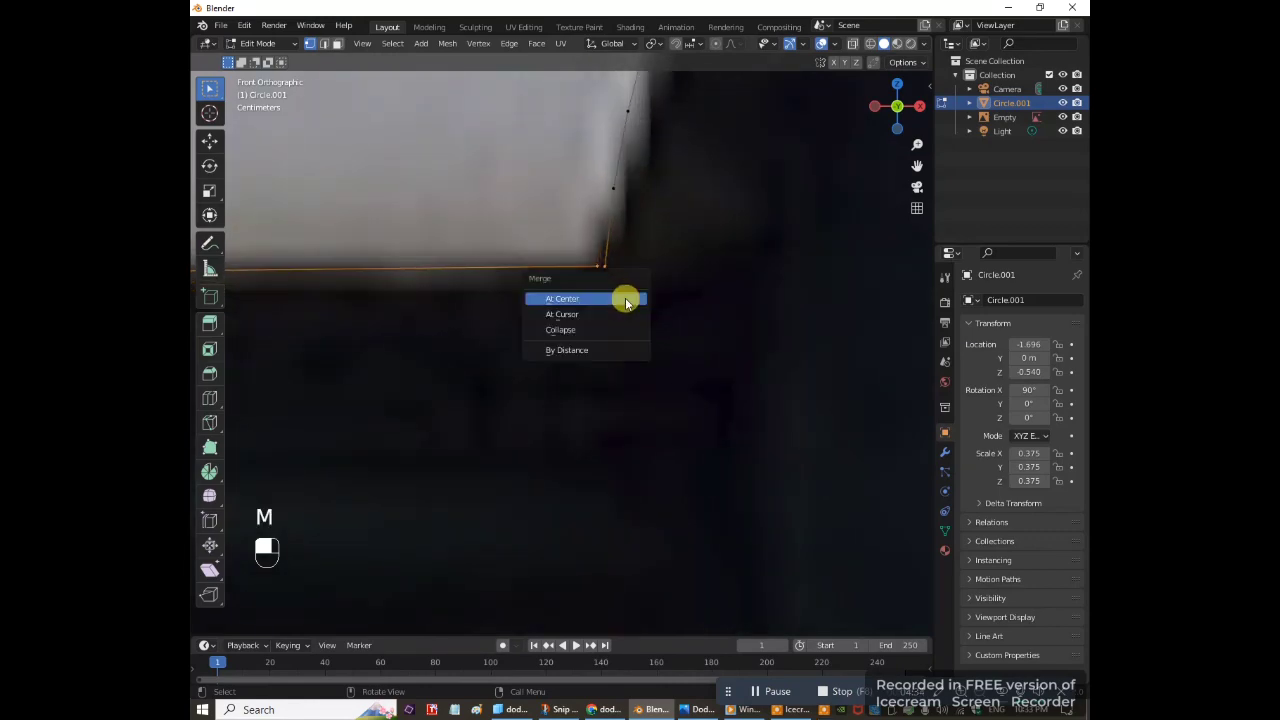
left_click(614, 294)
scroll(609, 297, "down", 2)
scroll(608, 296, "down", 5)
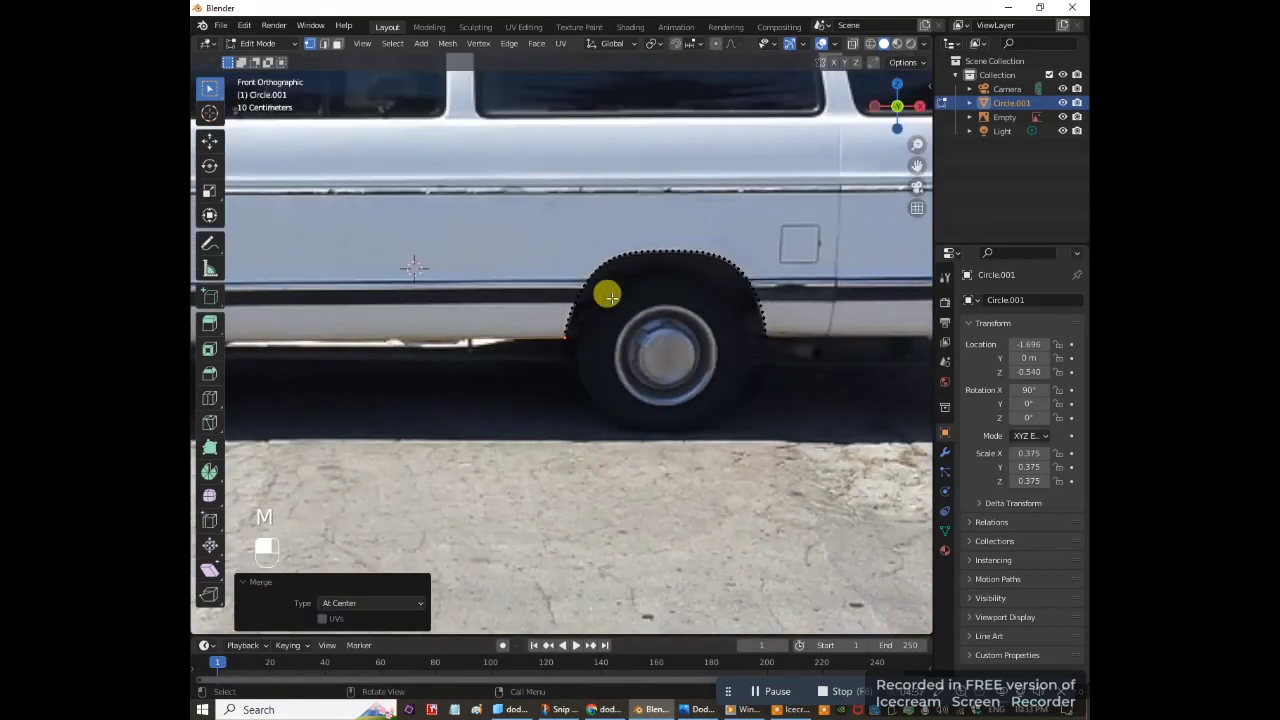
key("a")
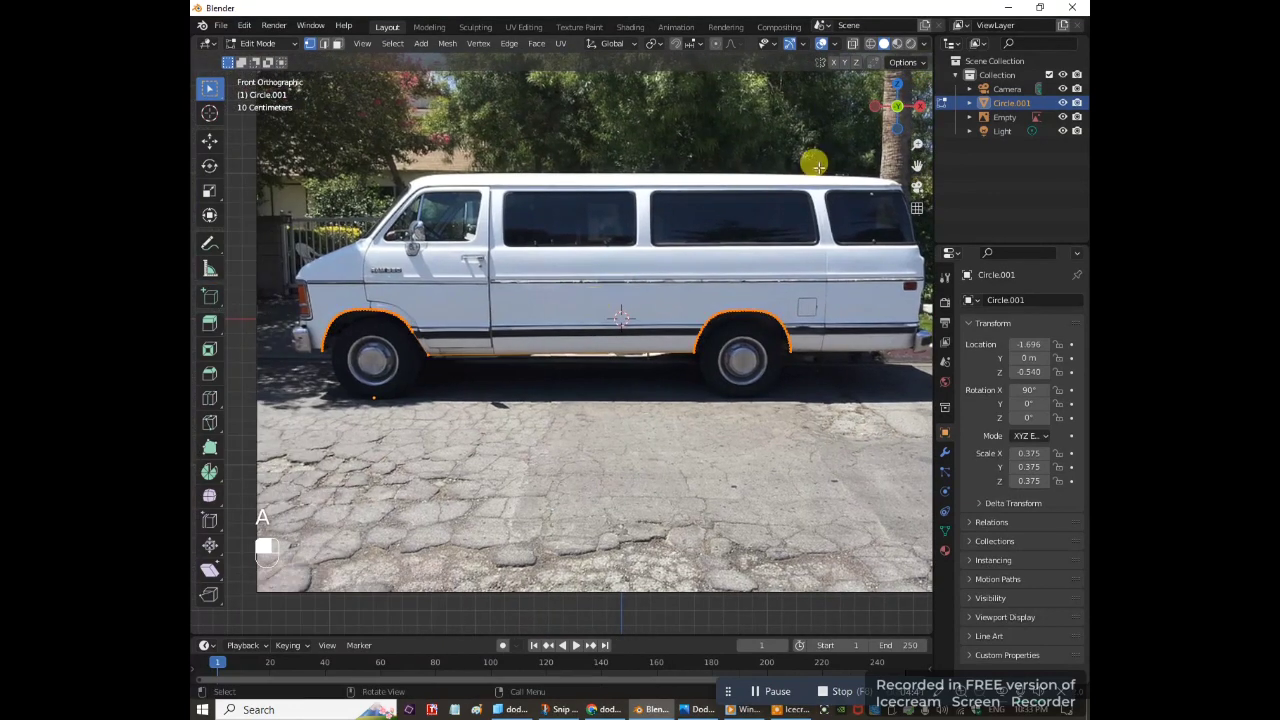
scroll(423, 357, "up", 4)
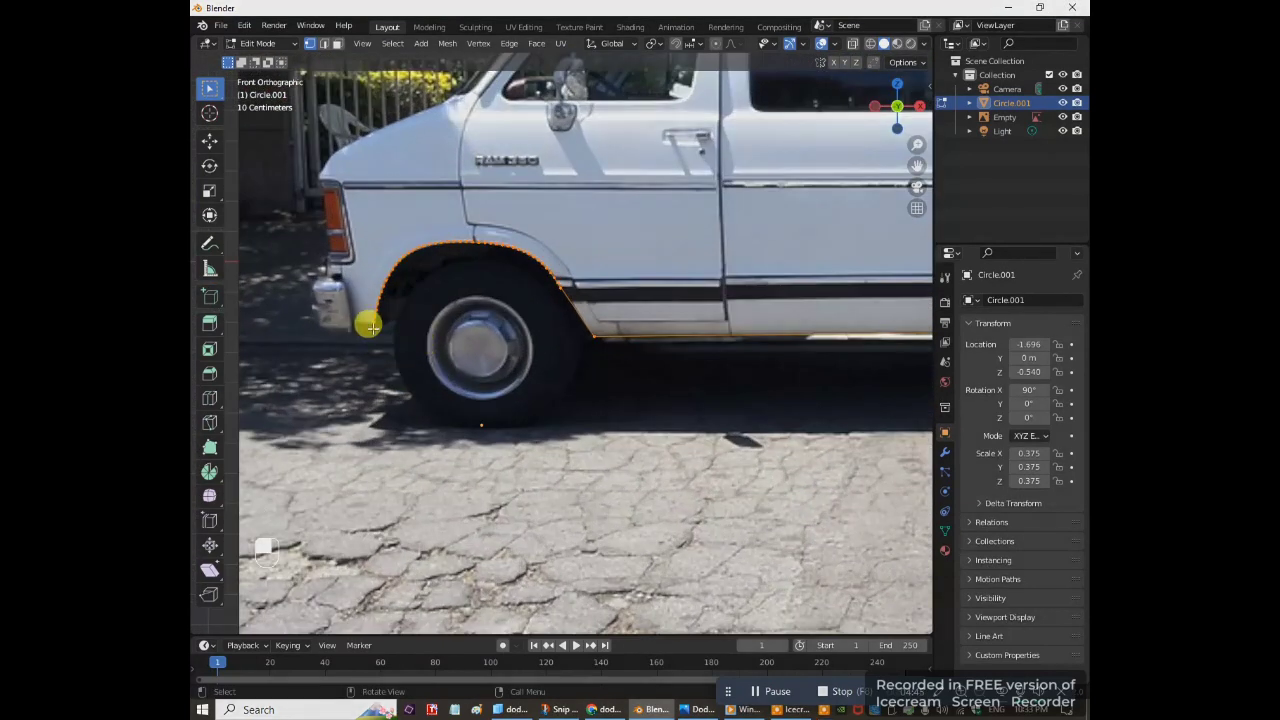
Extrude a chain of vertices around the van's outline, undoing one misplaced vertex
scroll(369, 325, "down", 4)
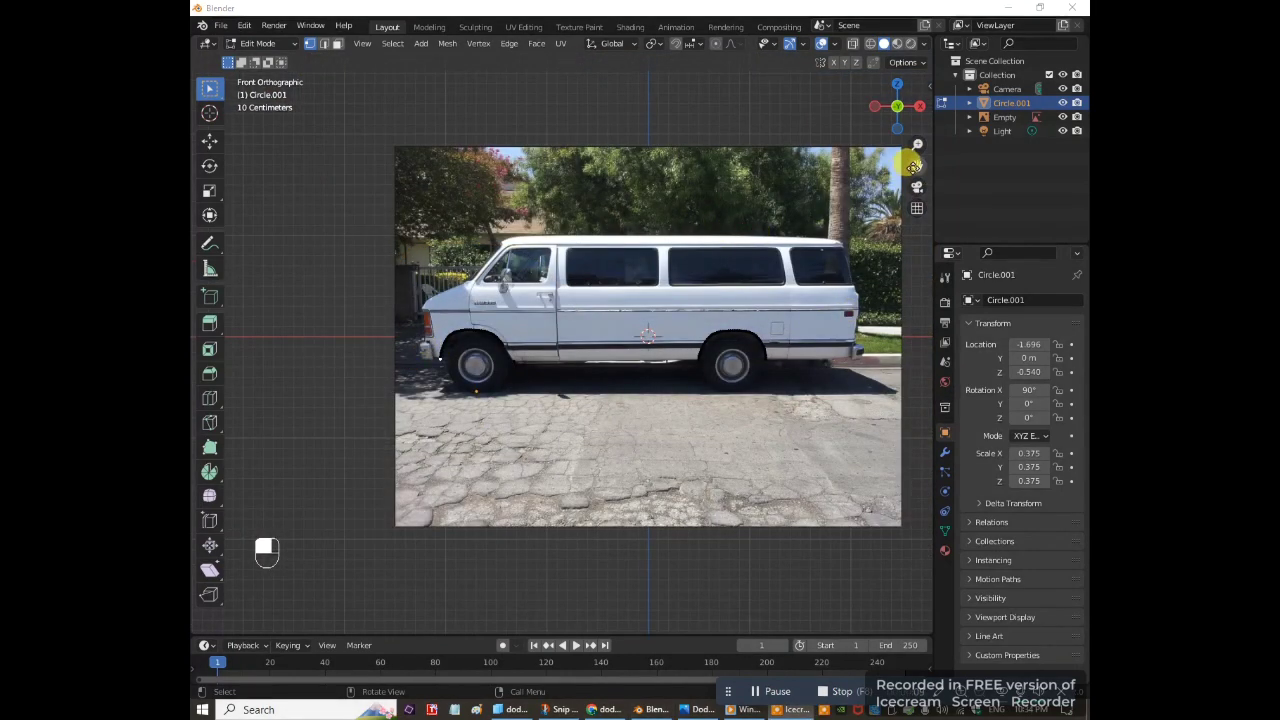
left_click_drag(916, 165, 710, 265)
scroll(491, 343, "up", 1)
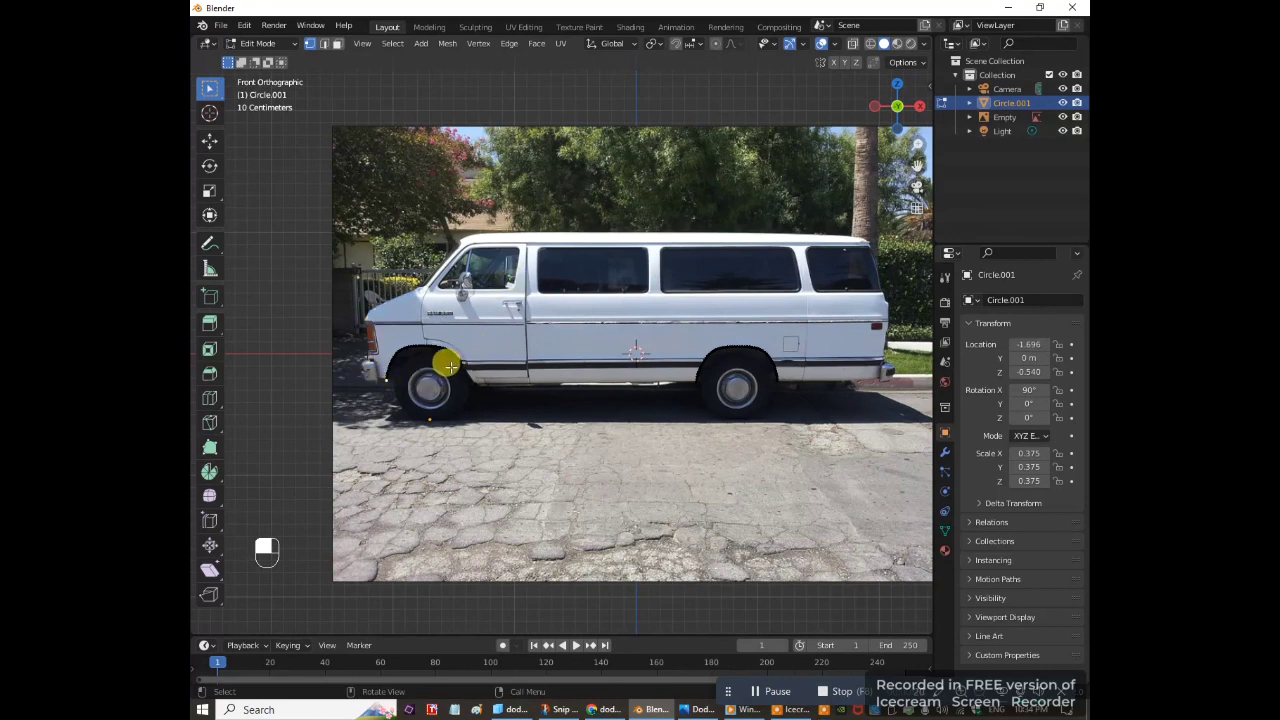
scroll(428, 371, "up", 1)
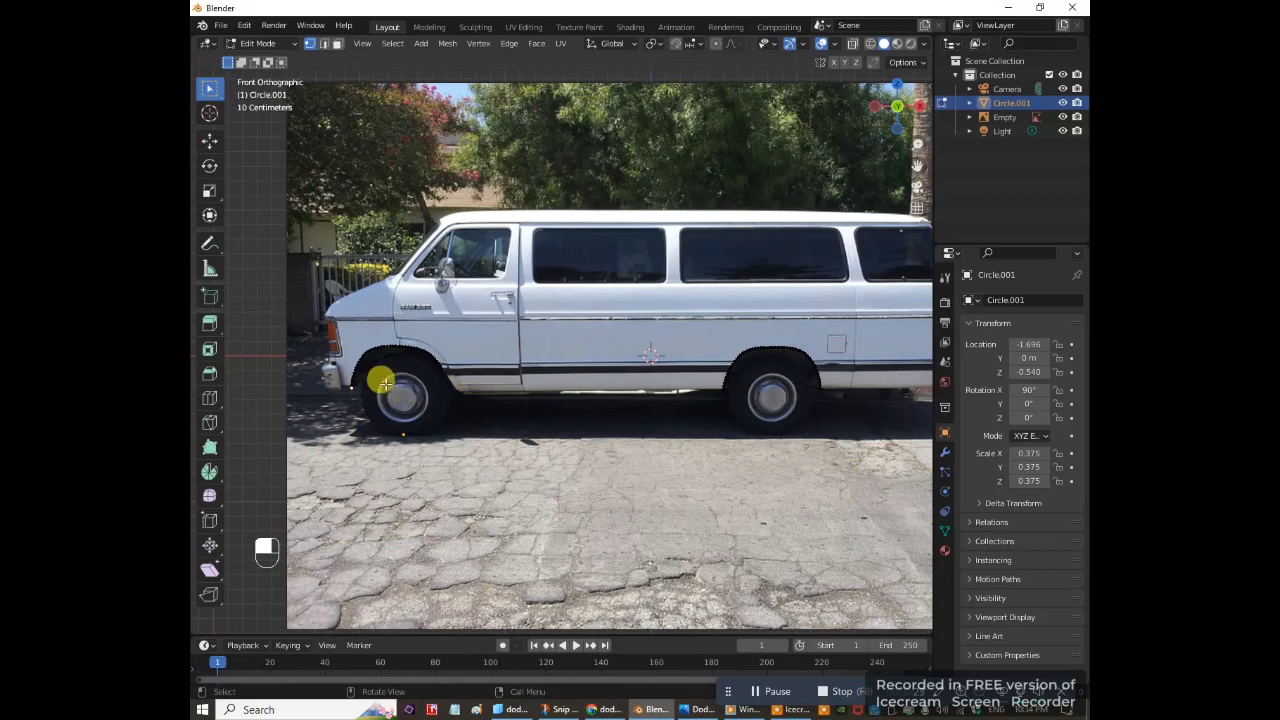
key("e")
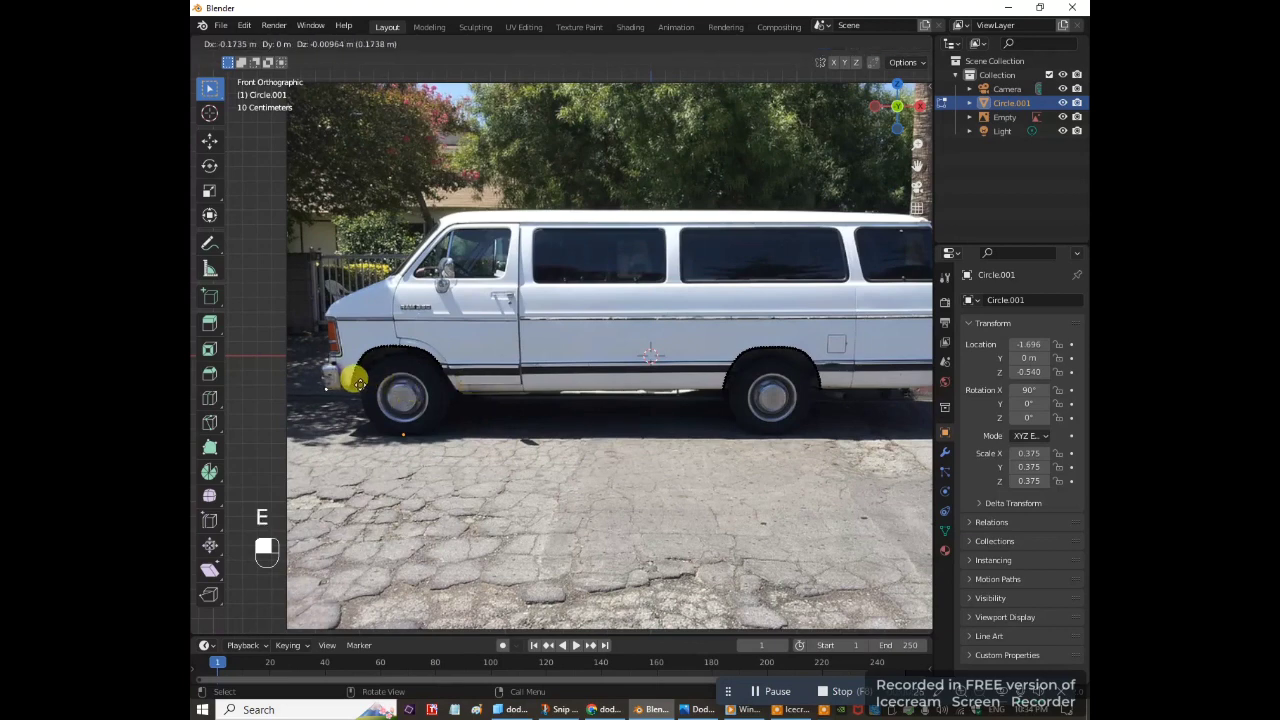
left_click(352, 376)
key("e")
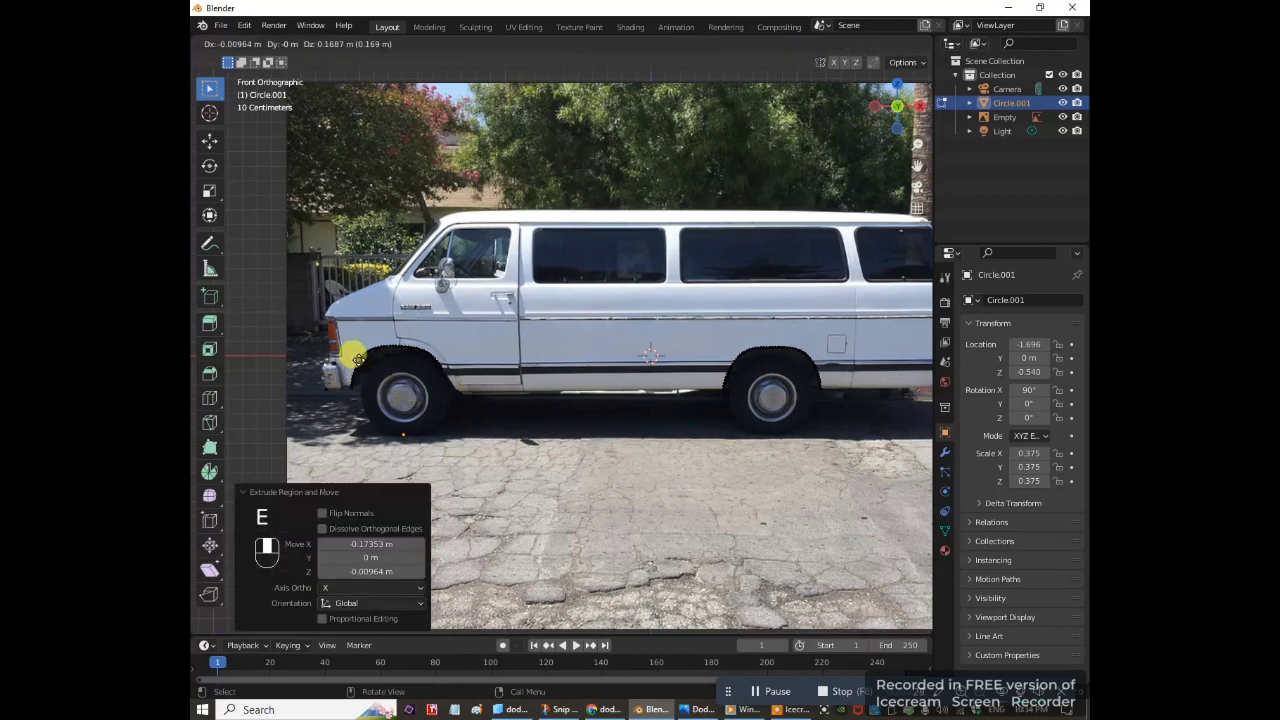
left_click(355, 361)
key("e")
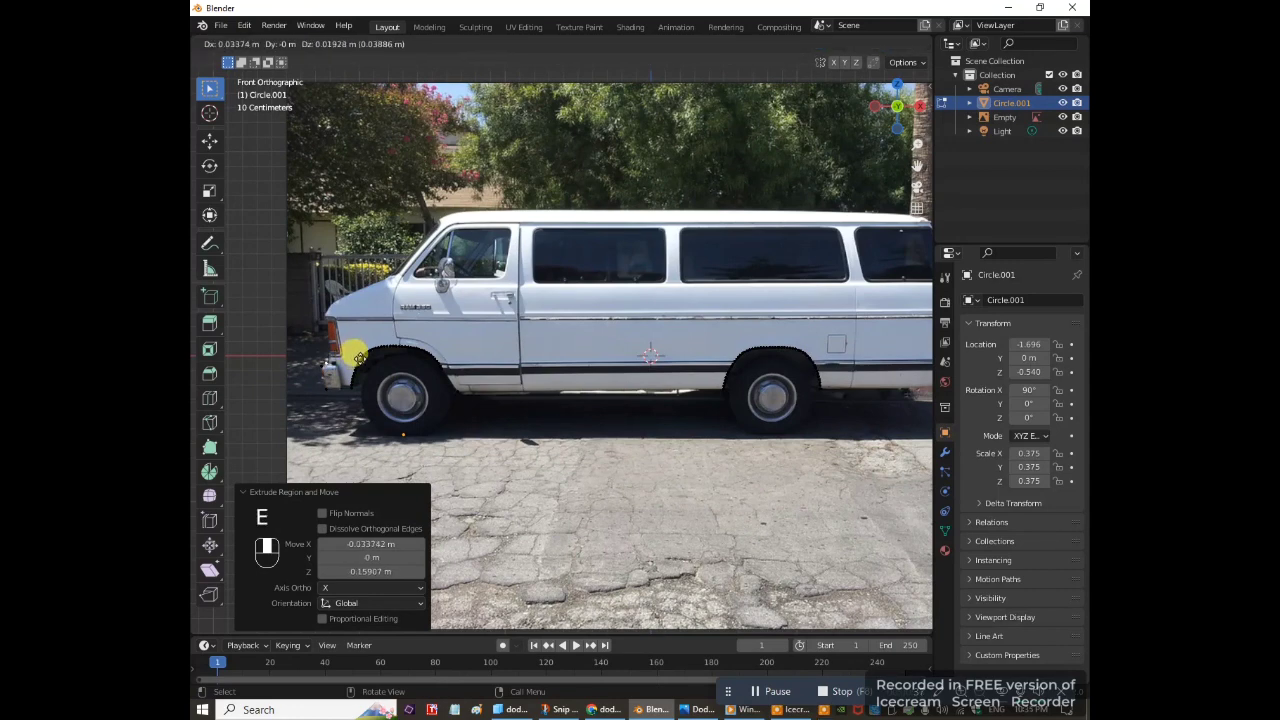
left_click(358, 357)
key("e")
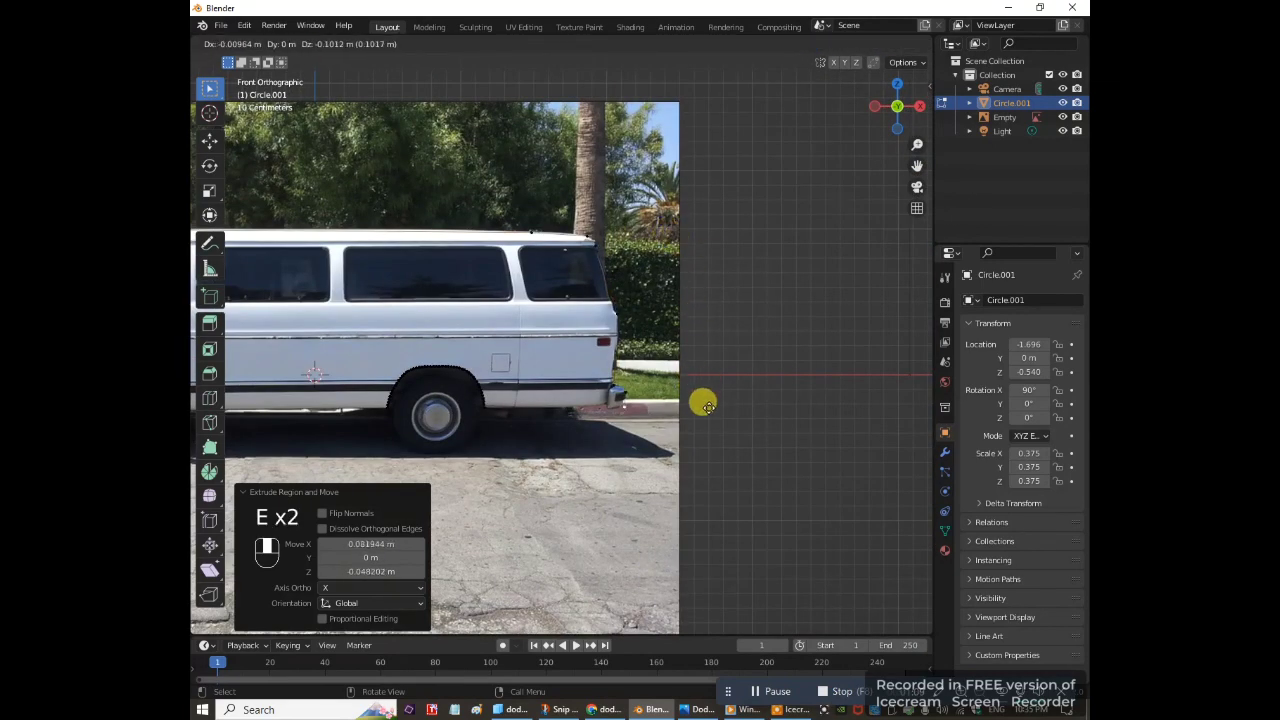
key("ctrl+z")
key("e")
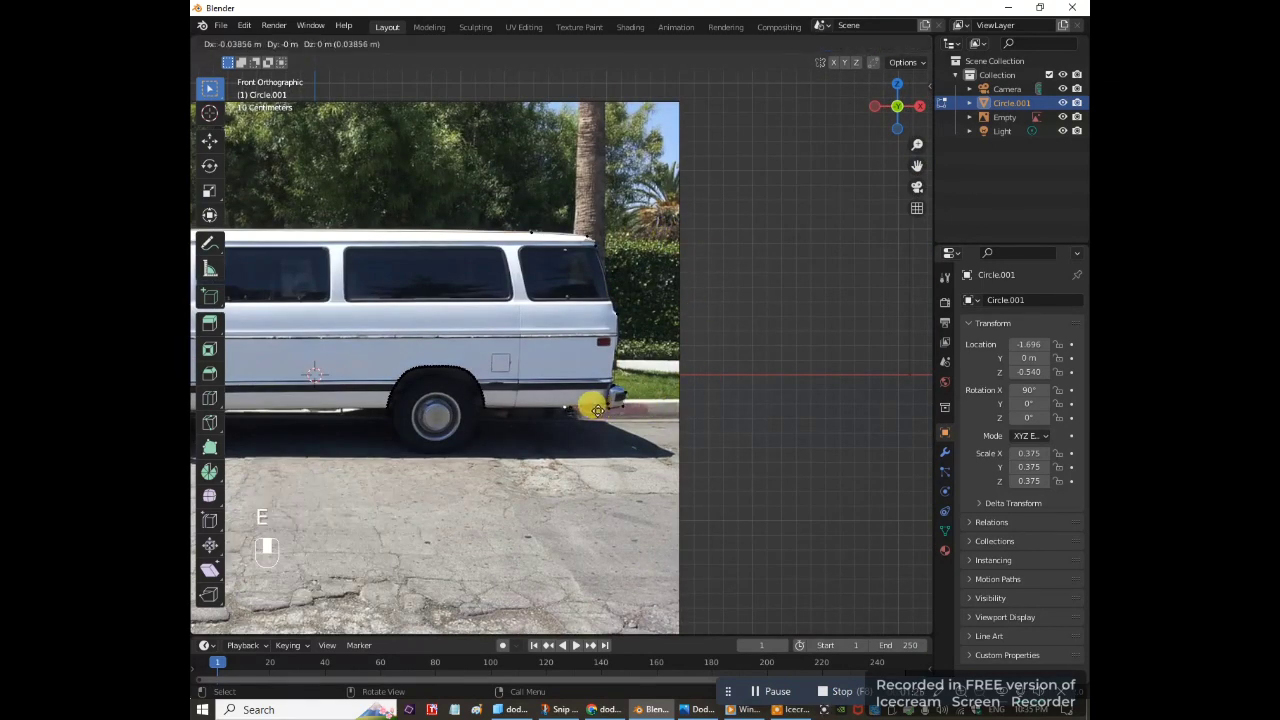
left_click(513, 408)
Merge the two end vertices at their centre to close the loop, then hide the reference photo
key("KP_Decimal")
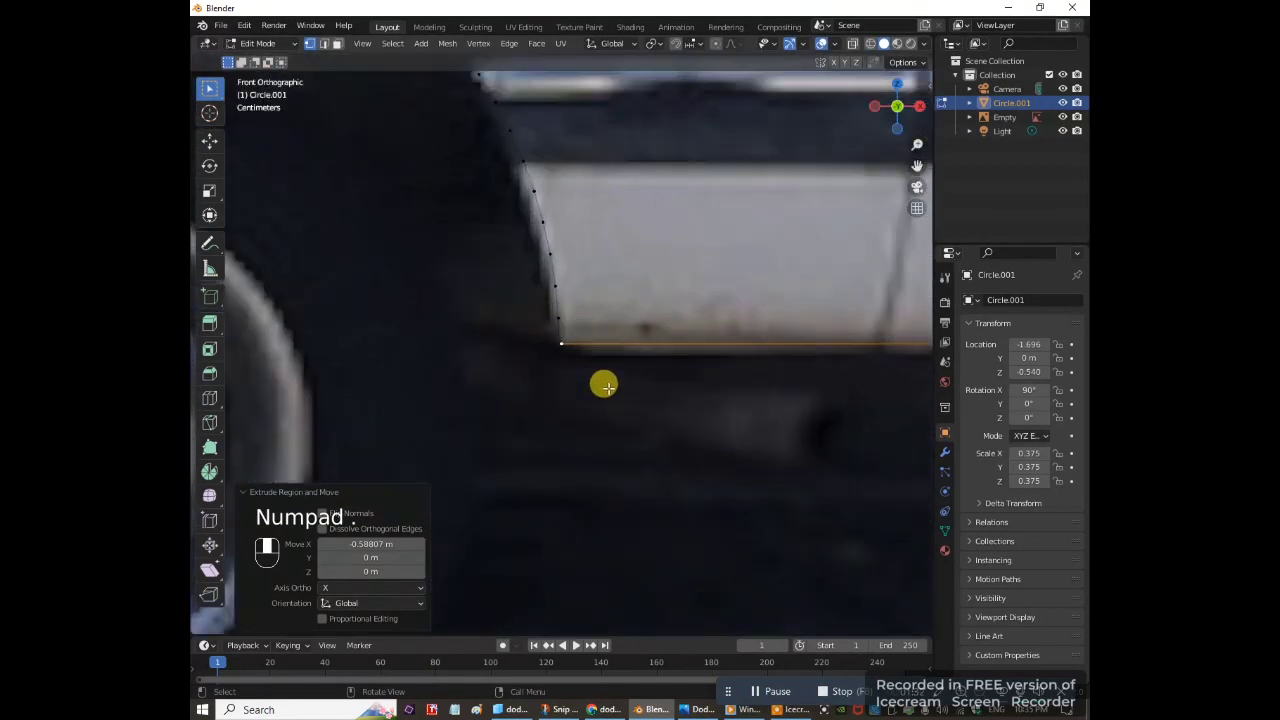
key("a")
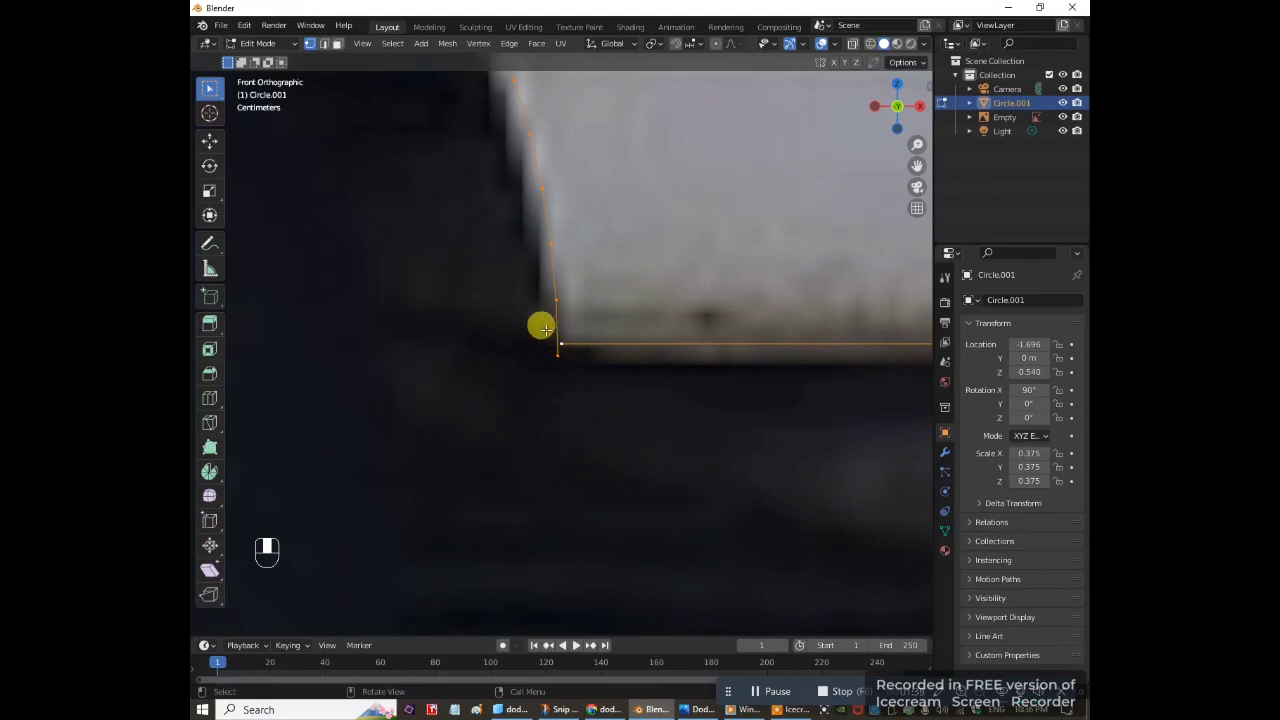
left_click_drag(541, 329, 578, 375)
key("m")
left_click(578, 375)
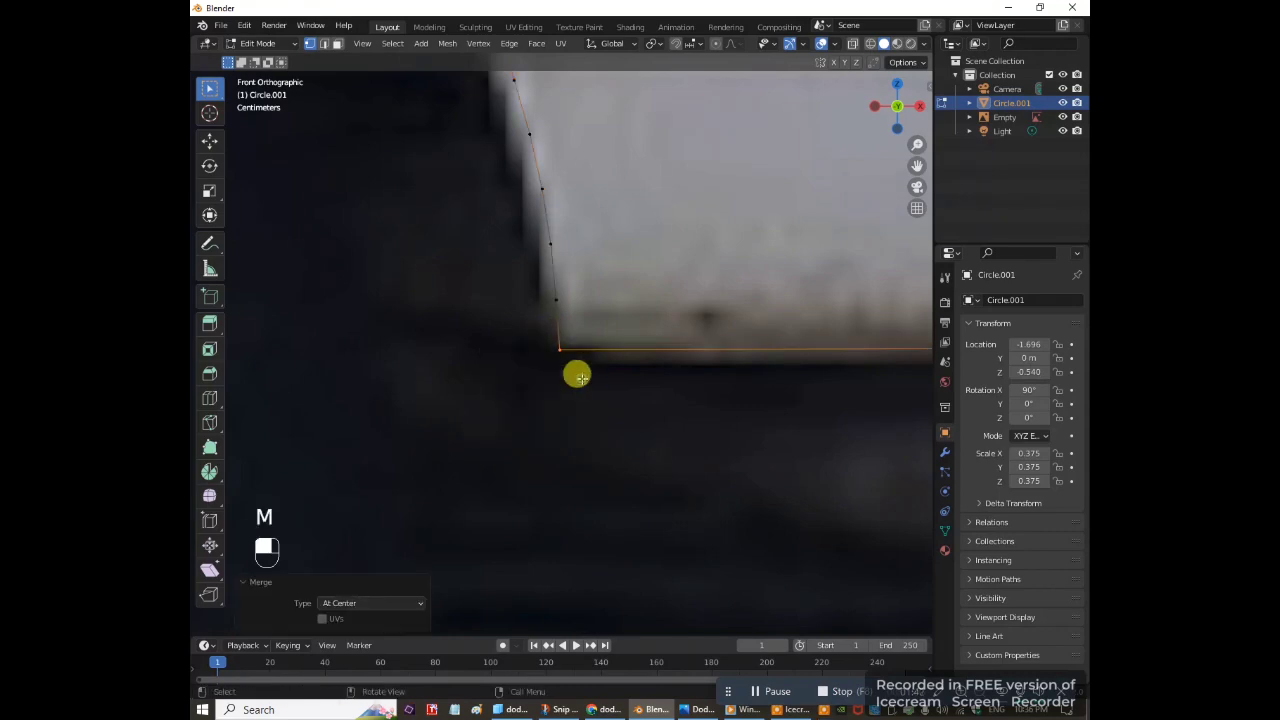
scroll(578, 375, "down", 6)
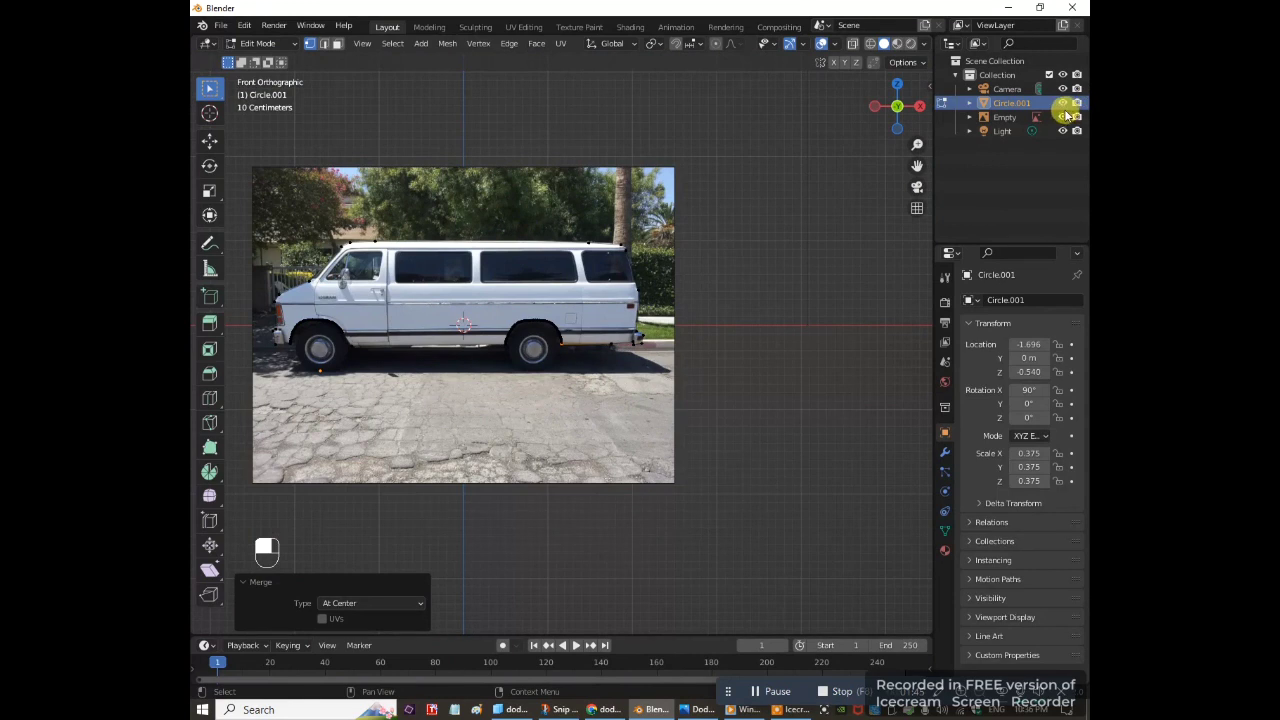
left_click(1062, 117)
Select the whole closed van outline and fill it with a single face
key("a")
left_click_drag(917, 165, 1025, 210)
scroll(645, 346, "up", 2)
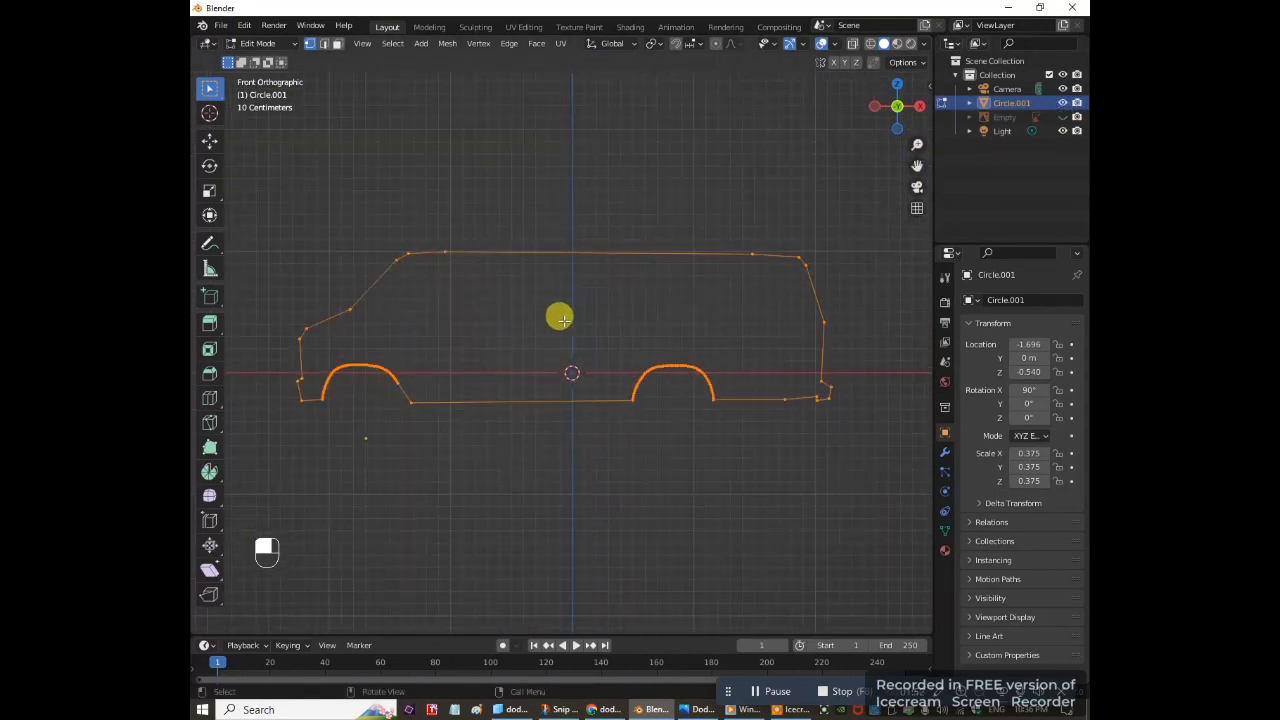
key("f")
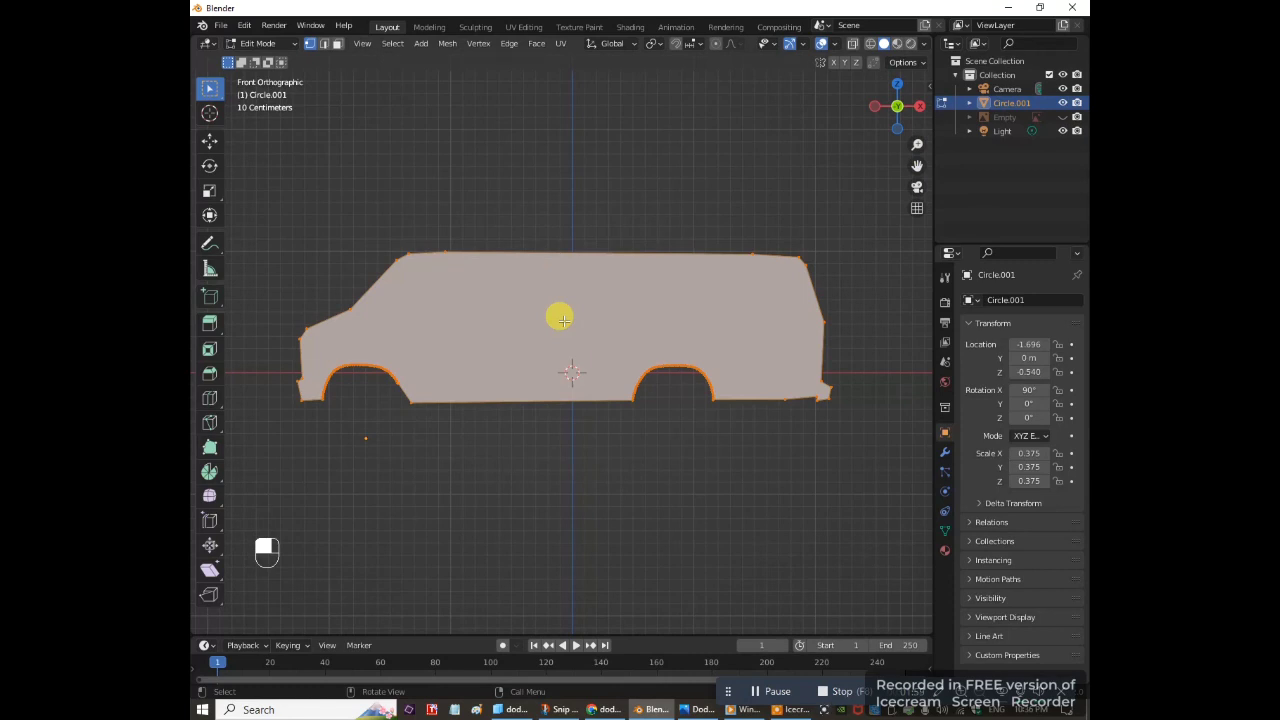
Apply all transforms so location is 0 m, rotation 0° and scale 1.000
key("Tab")
scroll(564, 322, "down", 2)
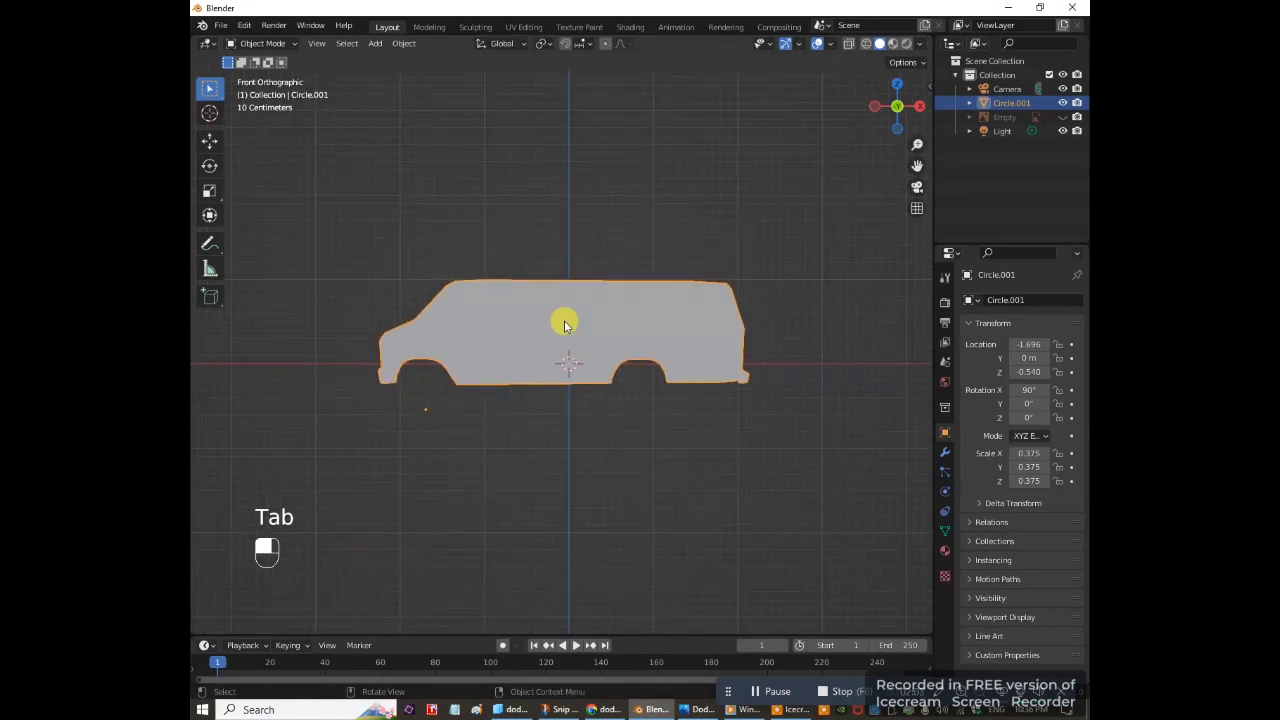
key("ctrl+a")
left_click(564, 322)
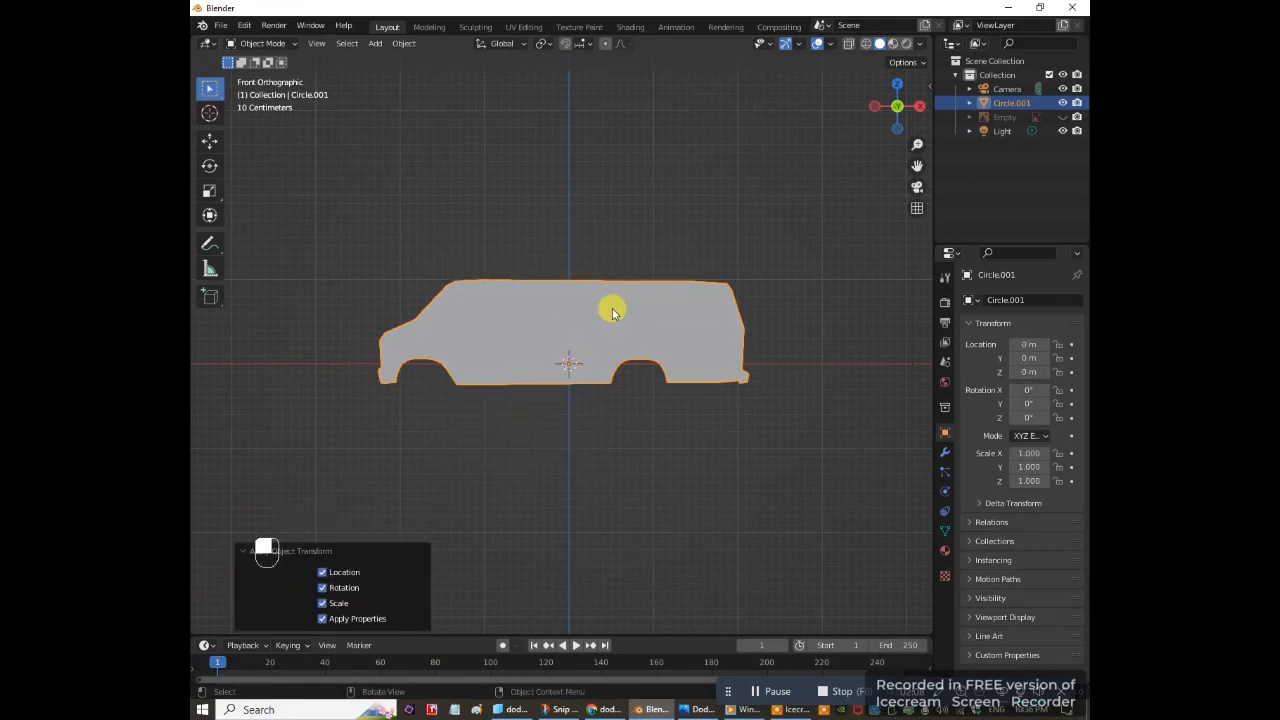
key("Tab")
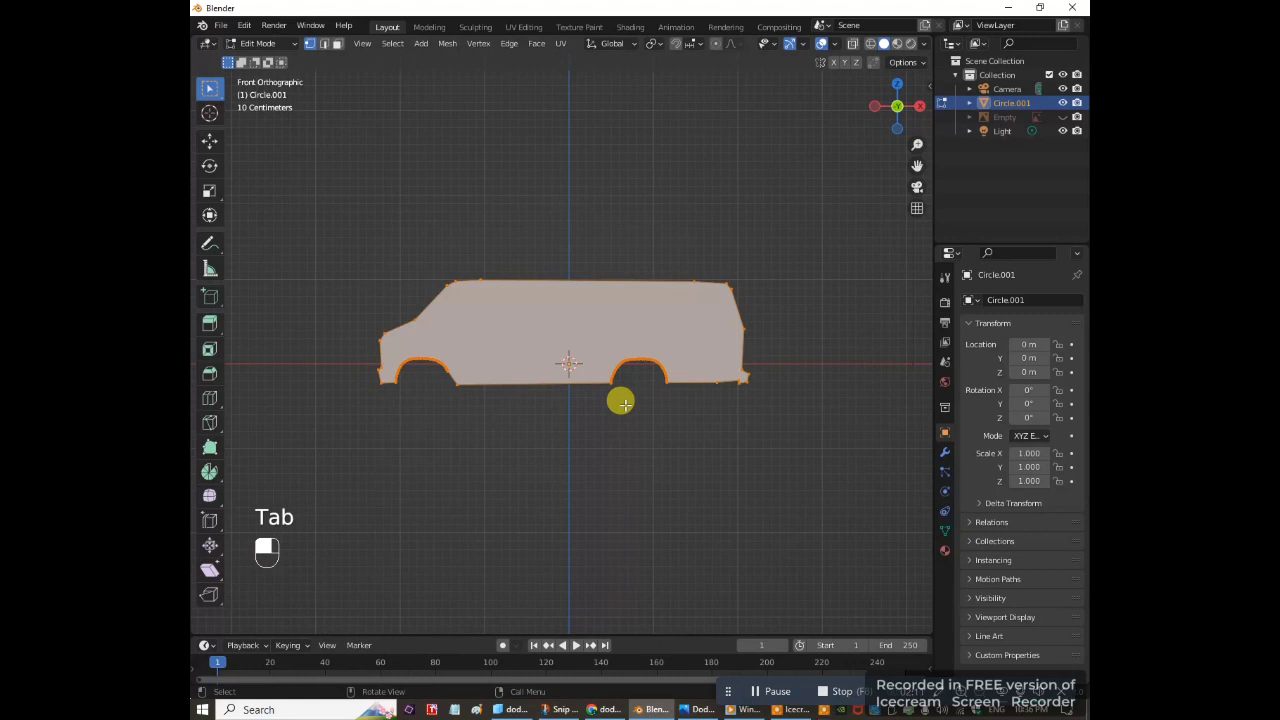
Add a Mirror modifier to the van side, mirroring on the Y axis only
key("ctrl+KP_3")
scroll(563, 281, "up", 3)
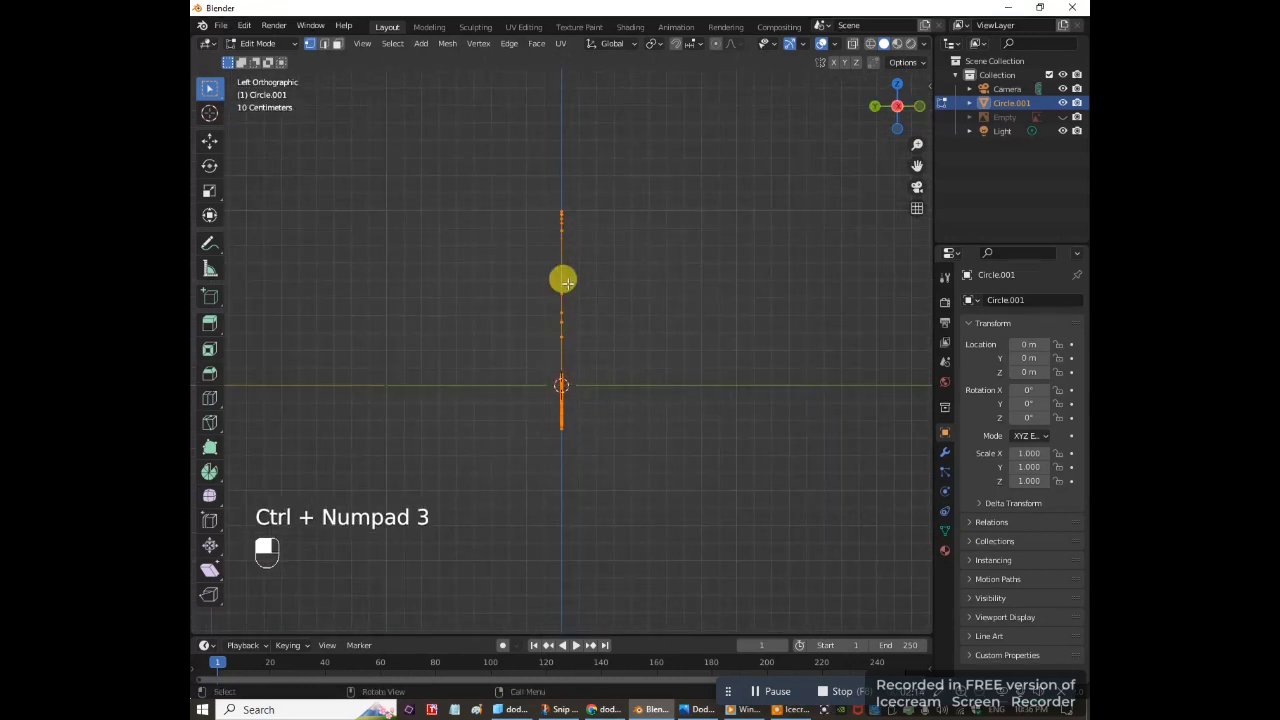
middle_click_drag(594, 331, 689, 334)
key("ctrl+KP_3")
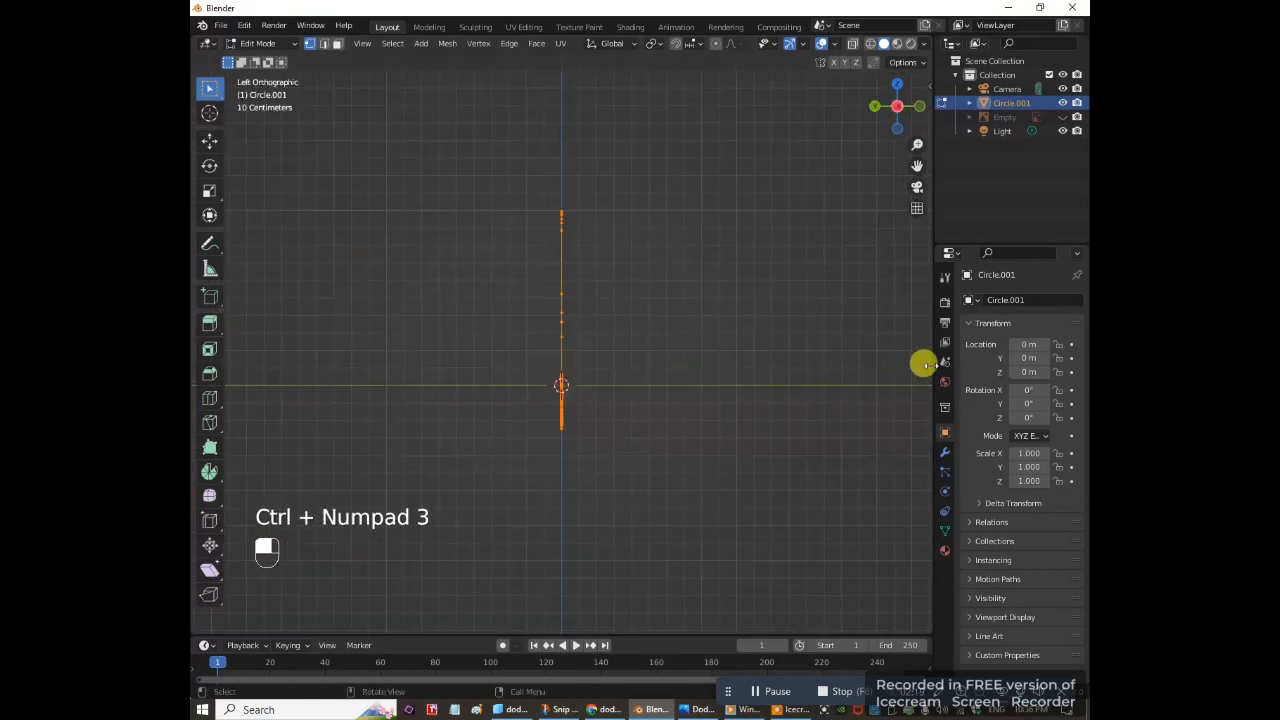
left_click_drag(930, 380, 777, 466)
left_click(789, 452)
left_click(840, 300)
left_click(816, 467)
left_click(935, 346)
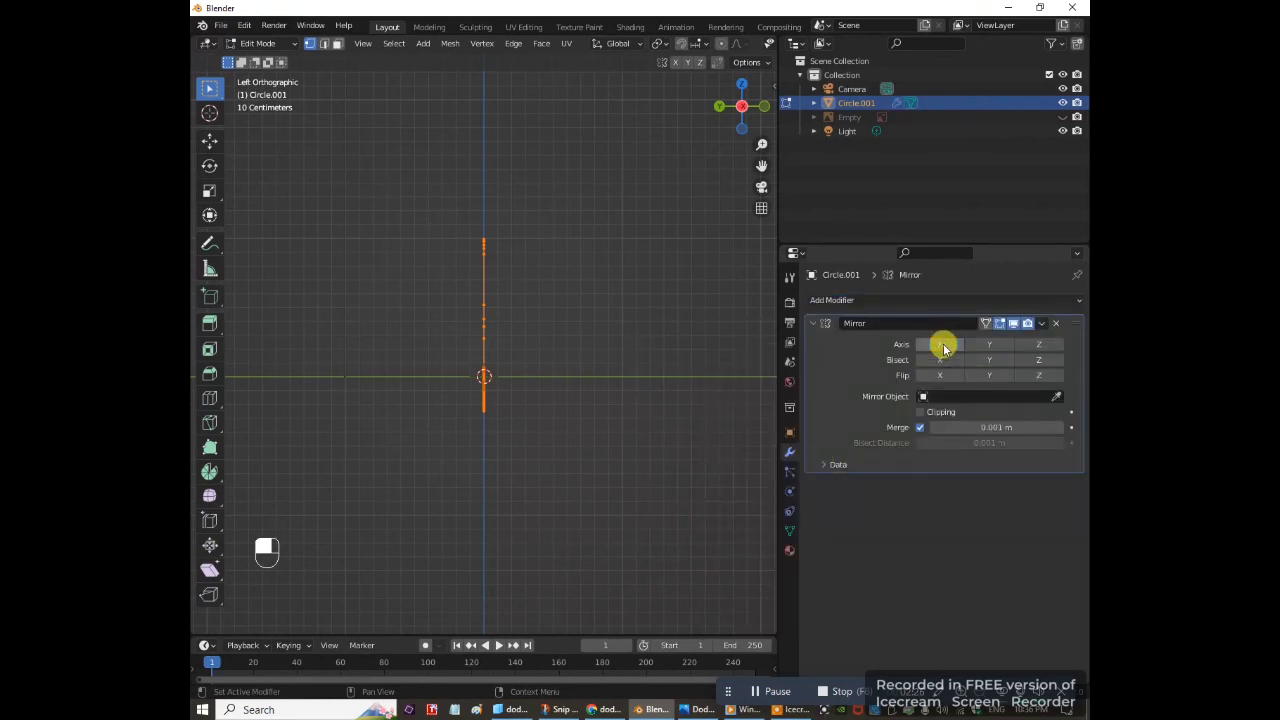
left_click(943, 345)
left_click(990, 345)
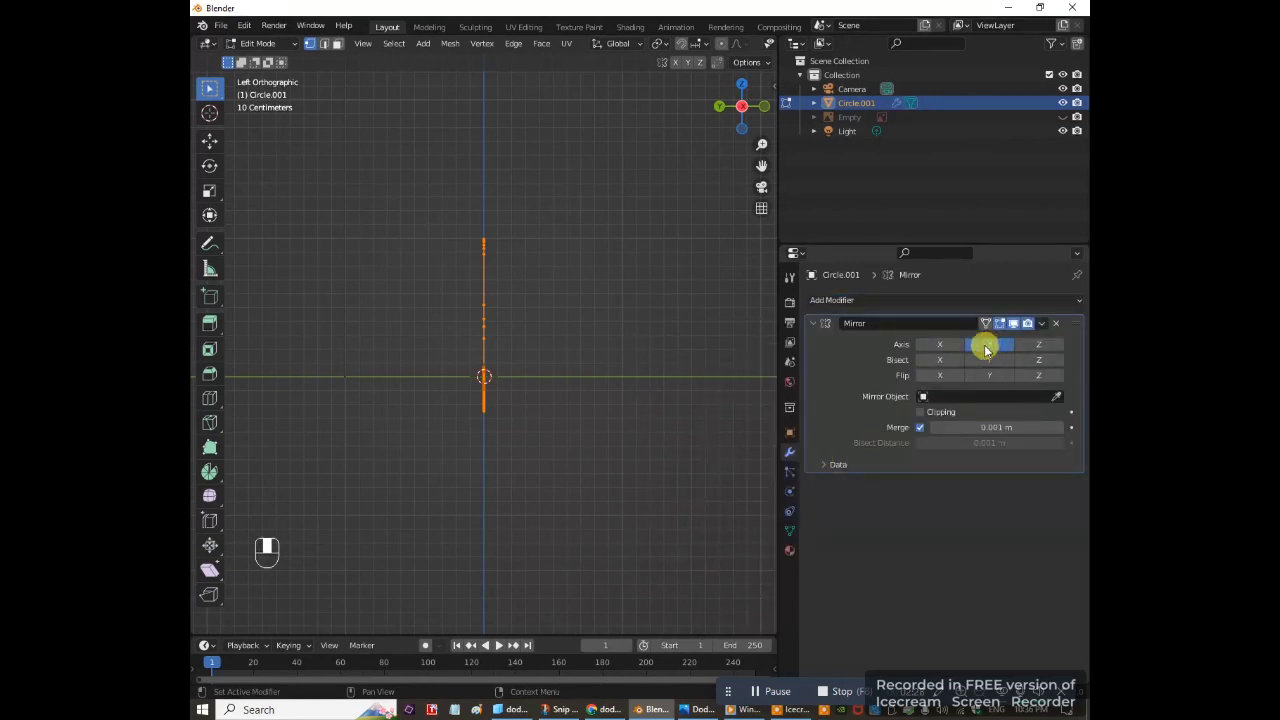
Shift the side -0.7 m along Y, turn on X-ray, and enable mirror clipping
scroll(580, 430, "up", 1)
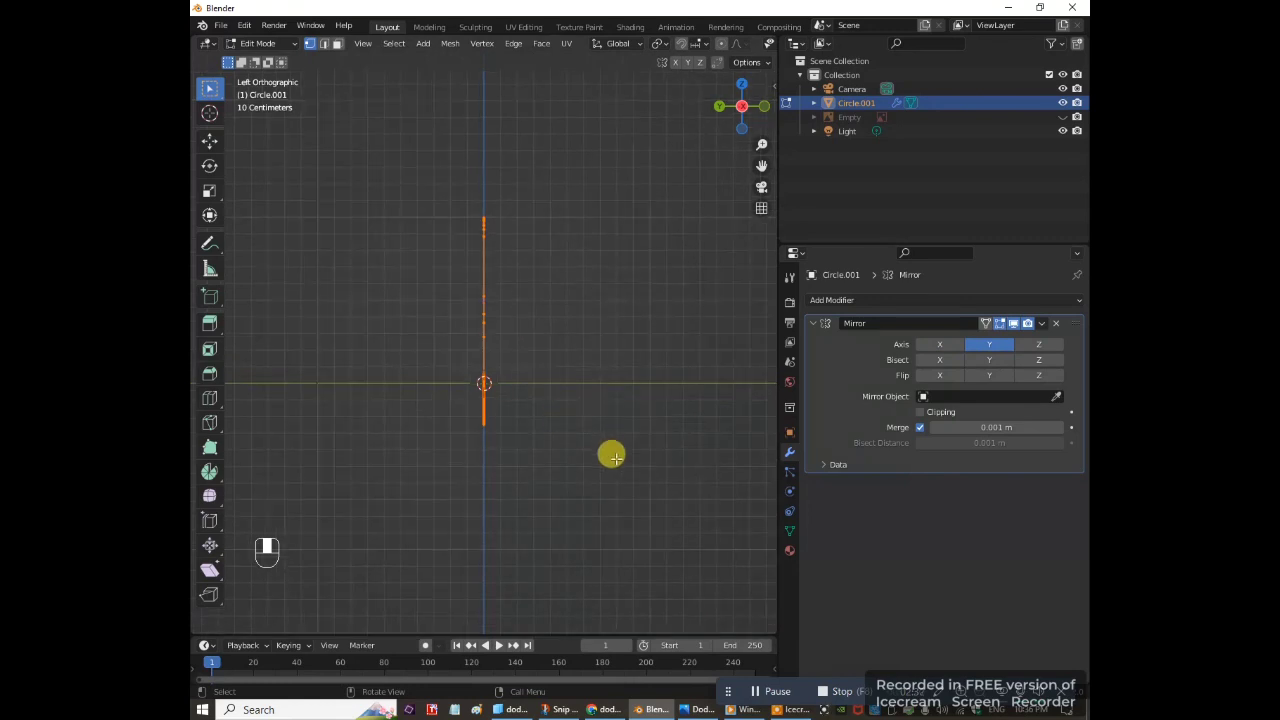
type("gy-.7")
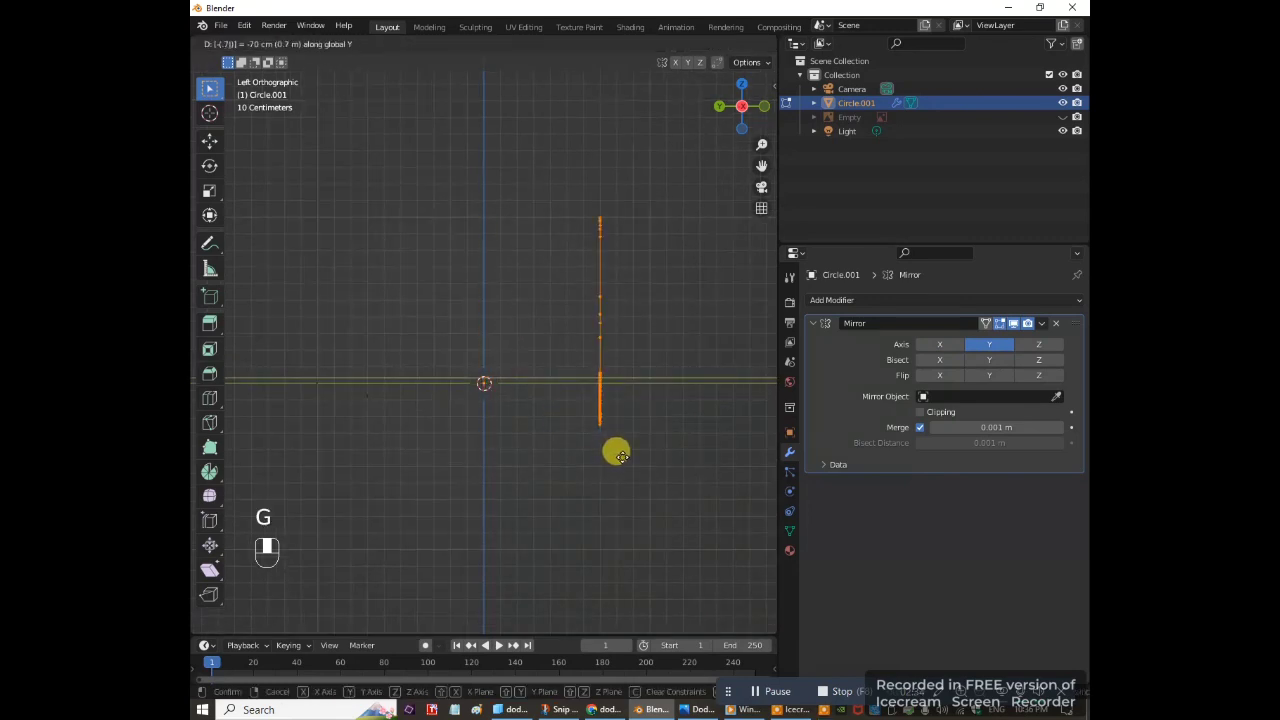
key("Return")
middle_click_drag(617, 452, 530, 376)
key("alt+z")
left_click(921, 413)
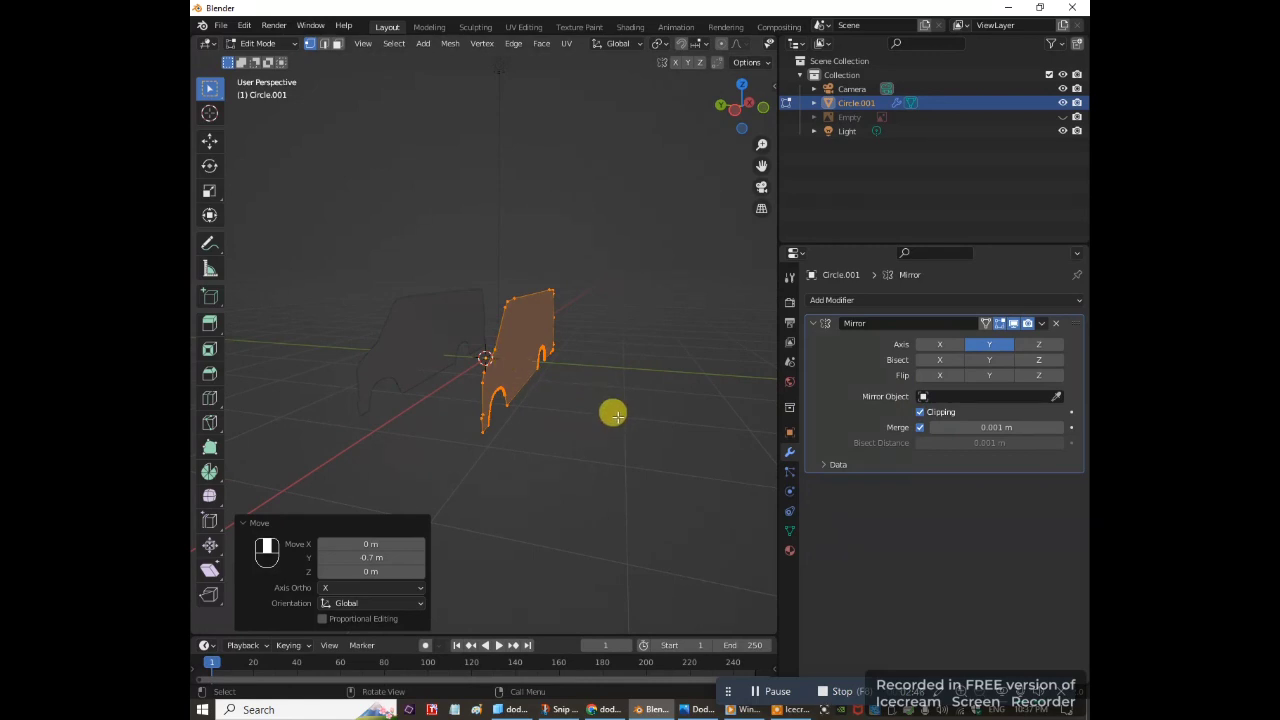
Extrude the side face along Y into a full-width van body
key("e")
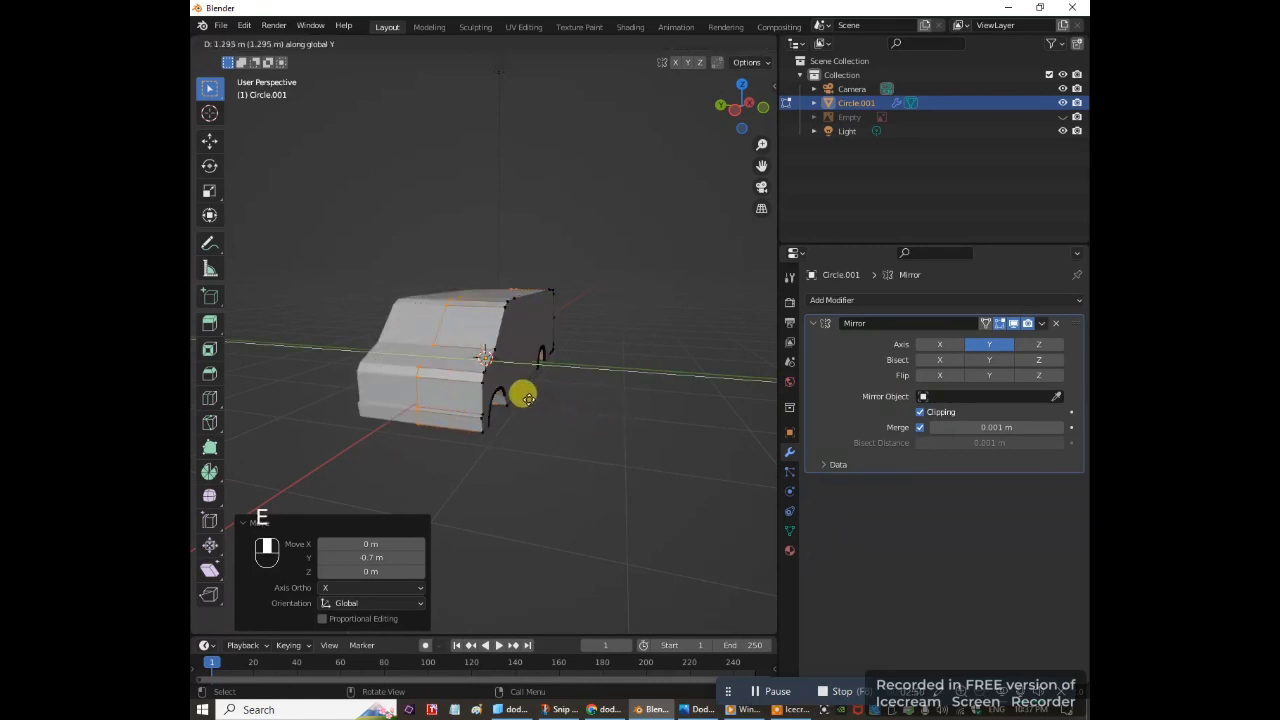
left_click(537, 410)
mouse_move(537, 410)
middle_mouse_down()
mouse_move(563, 431)
mouse_move(523, 431)
middle_mouse_up()
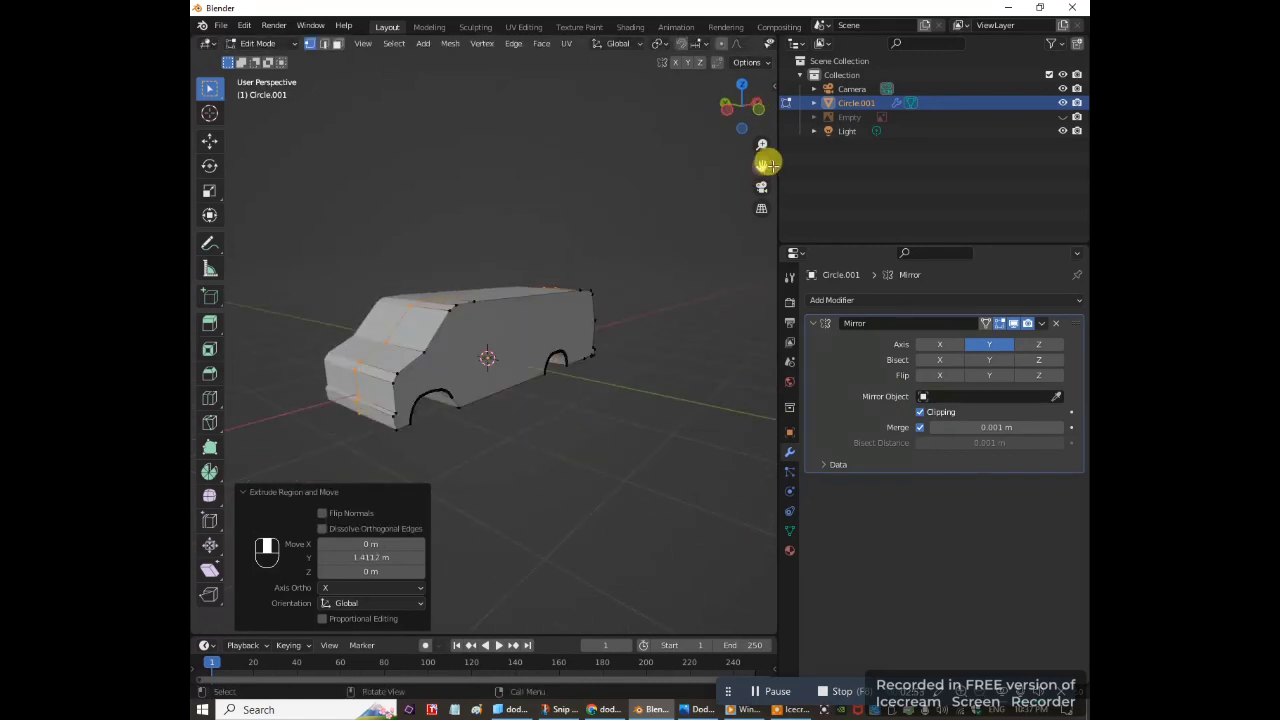
left_click_drag(761, 166, 686, 265)
middle_click_drag(686, 265, 501, 489)
Select a shortest edge path running along the van body's outline
key("ctrl")
key("shift")
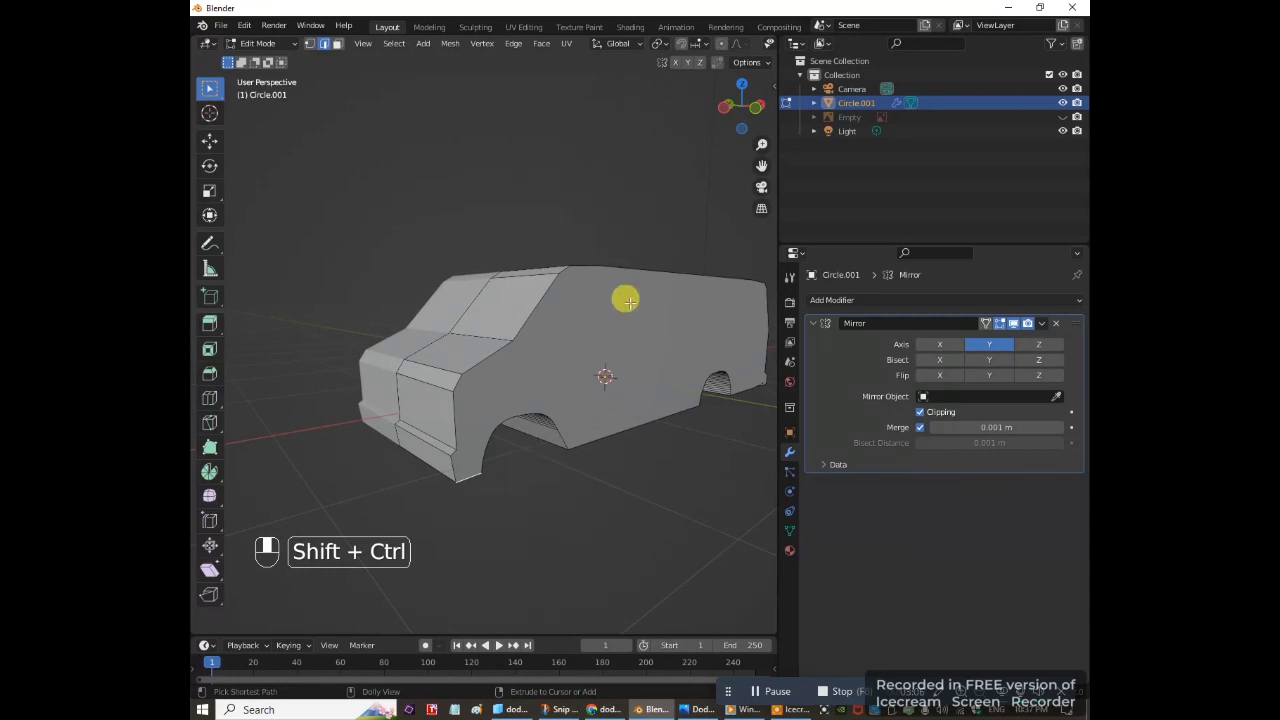
left_click(659, 269, "ctrl+shift")
middle_click_drag(683, 300, 614, 376)
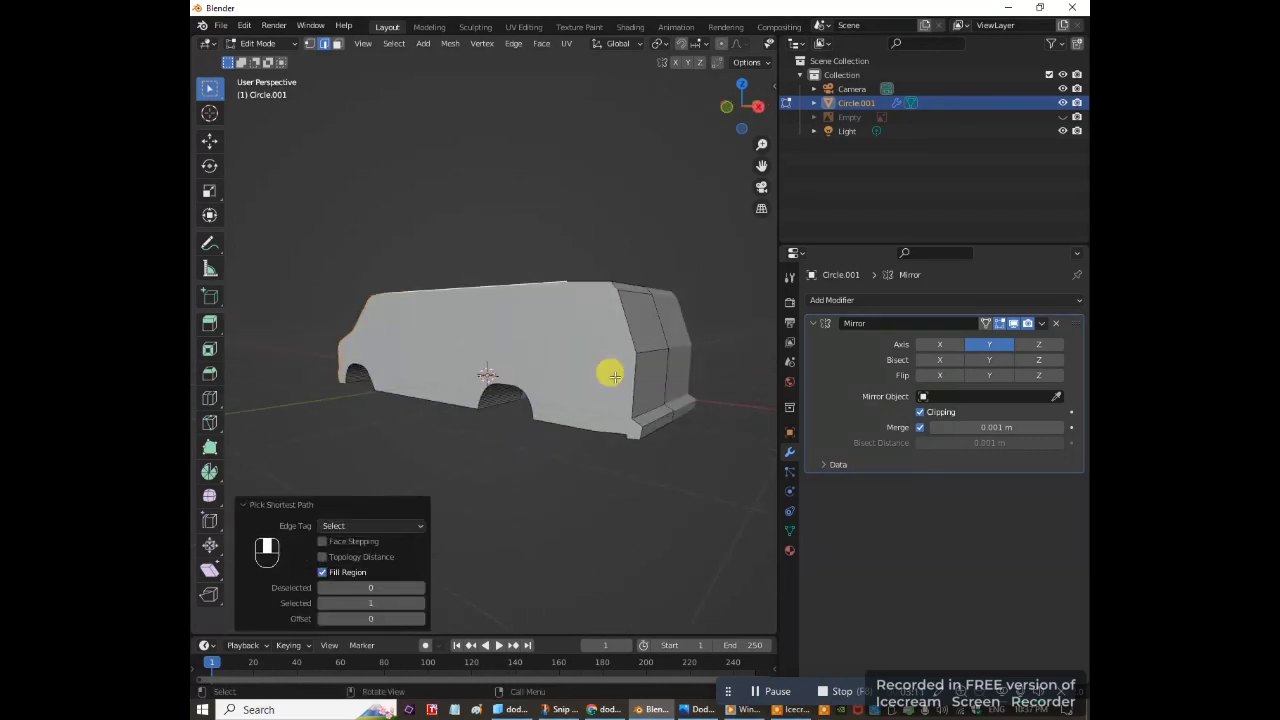
key("ctrl")
key("shift")
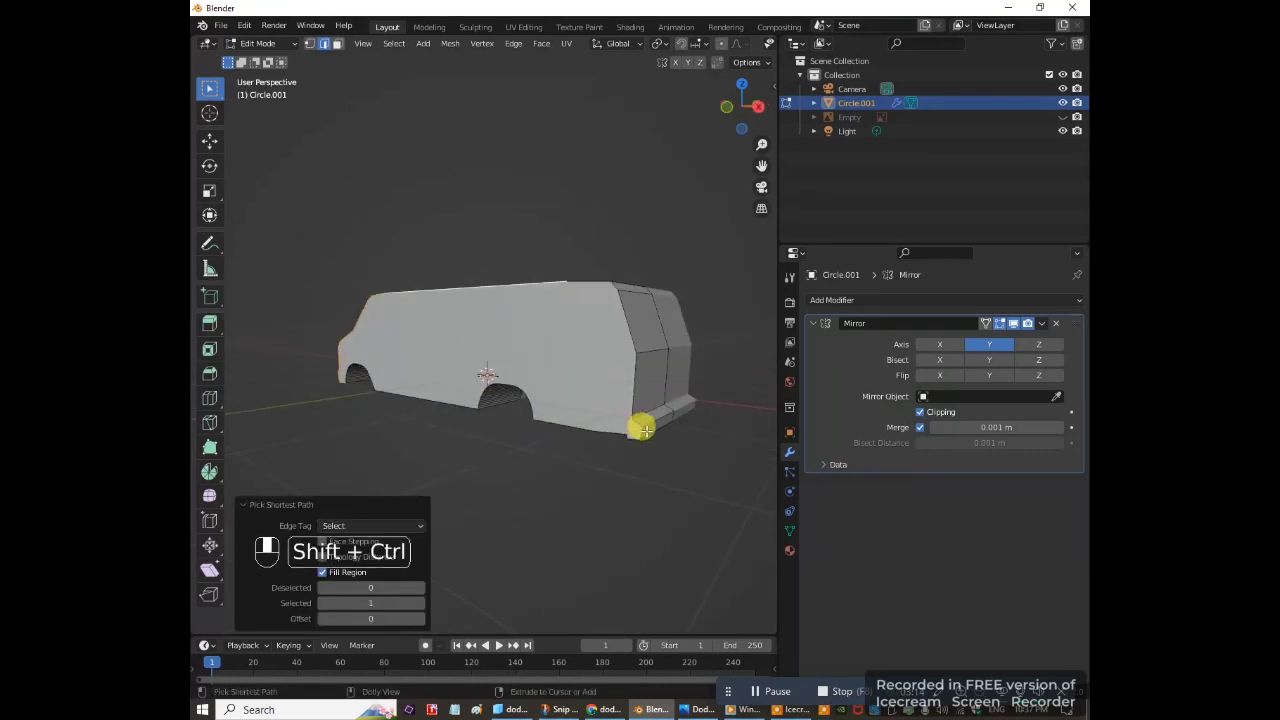
middle_click_drag(628, 437, 440, 429)
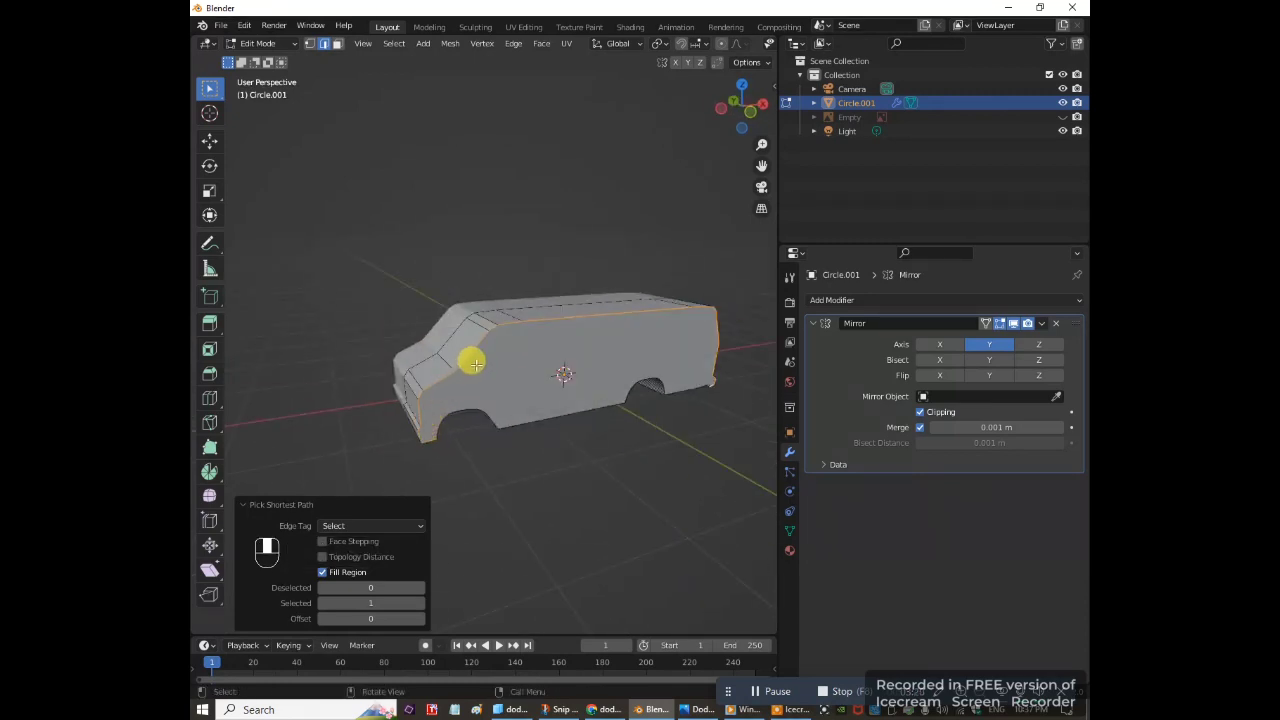
middle_click_drag(551, 477, 590, 470)
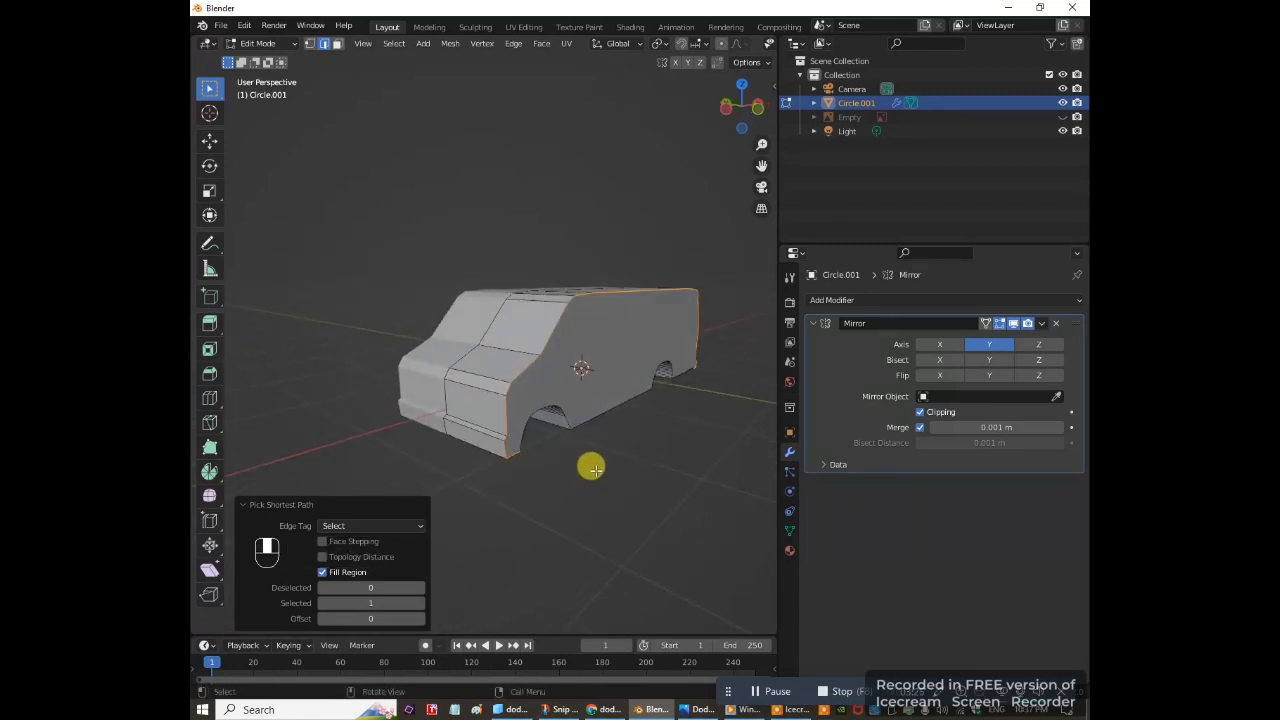
key("ctrl")
Bevel the selected outline edges at 0.0535 m and start a second, wider bevel
key("ctrl+b")
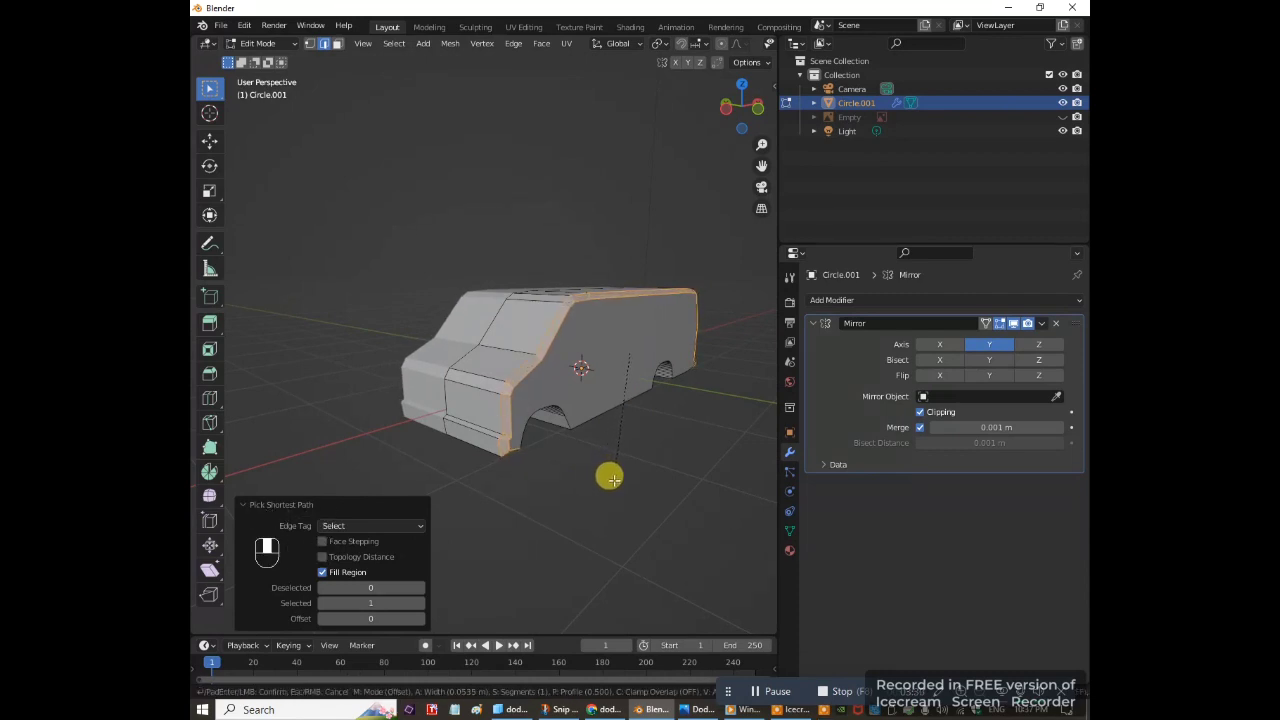
left_click(612, 479)
middle_click_drag(609, 474, 657, 463)
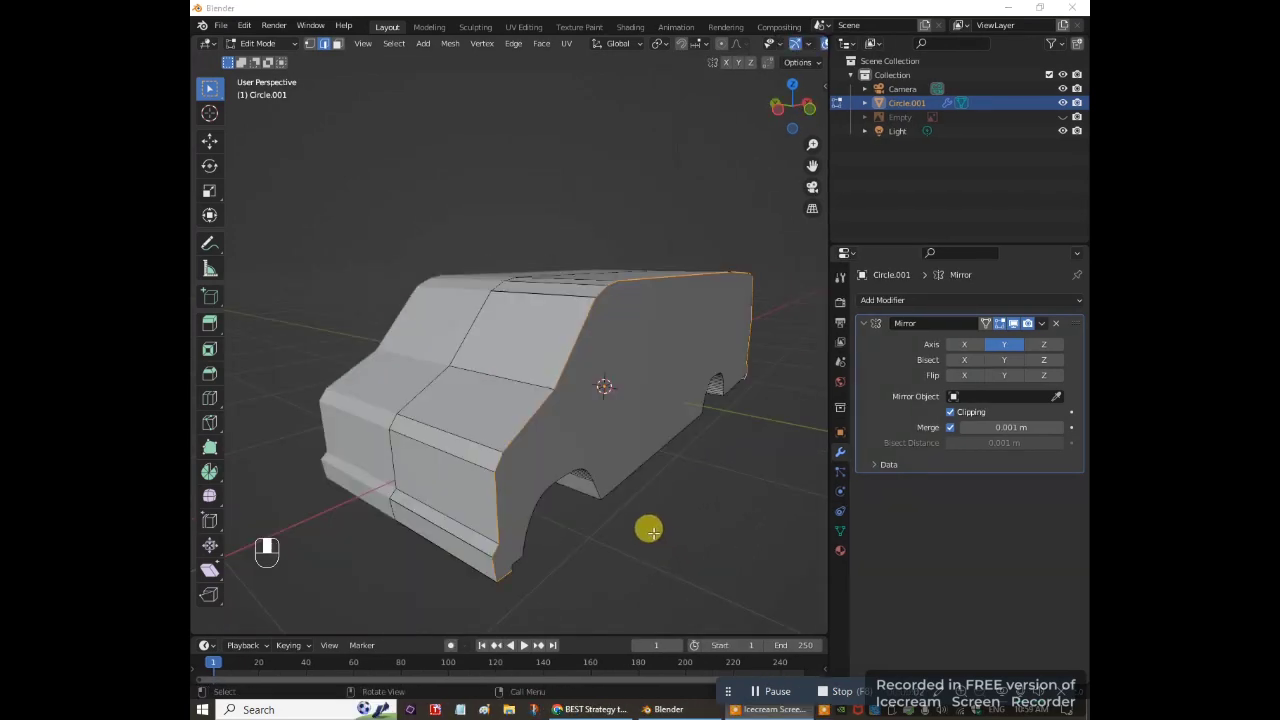
middle_click_drag(631, 524, 669, 497)
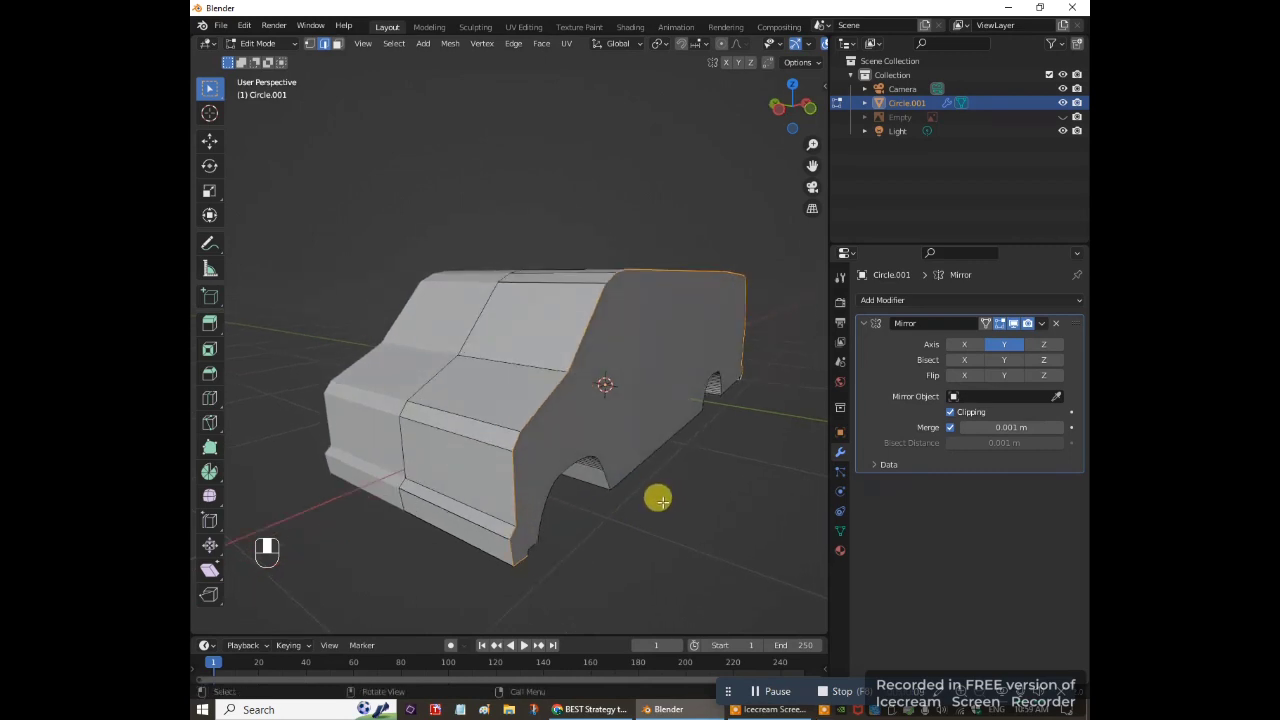
key("ctrl+b")
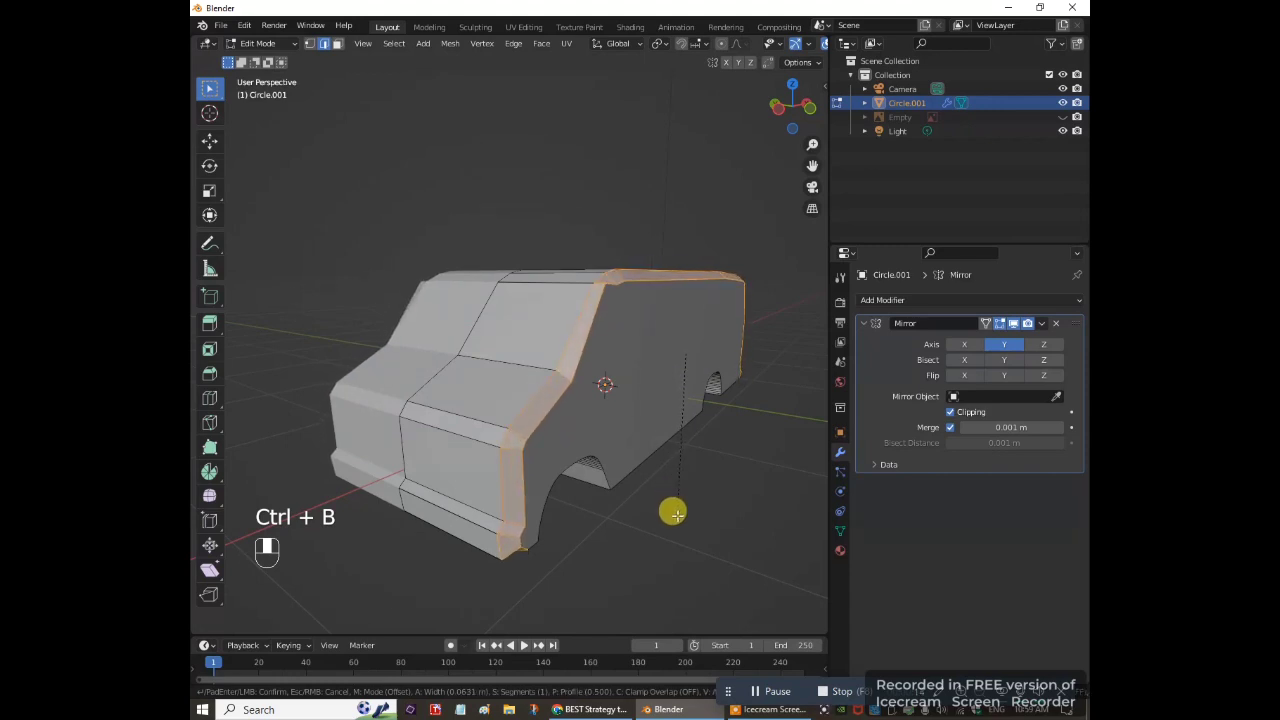
Confirm the wider 0.0631 m bevel and inspect the roof and front wheel arch
left_click(673, 513)
middle_click_drag(686, 506, 677, 517)
scroll(677, 517, "up", 4)
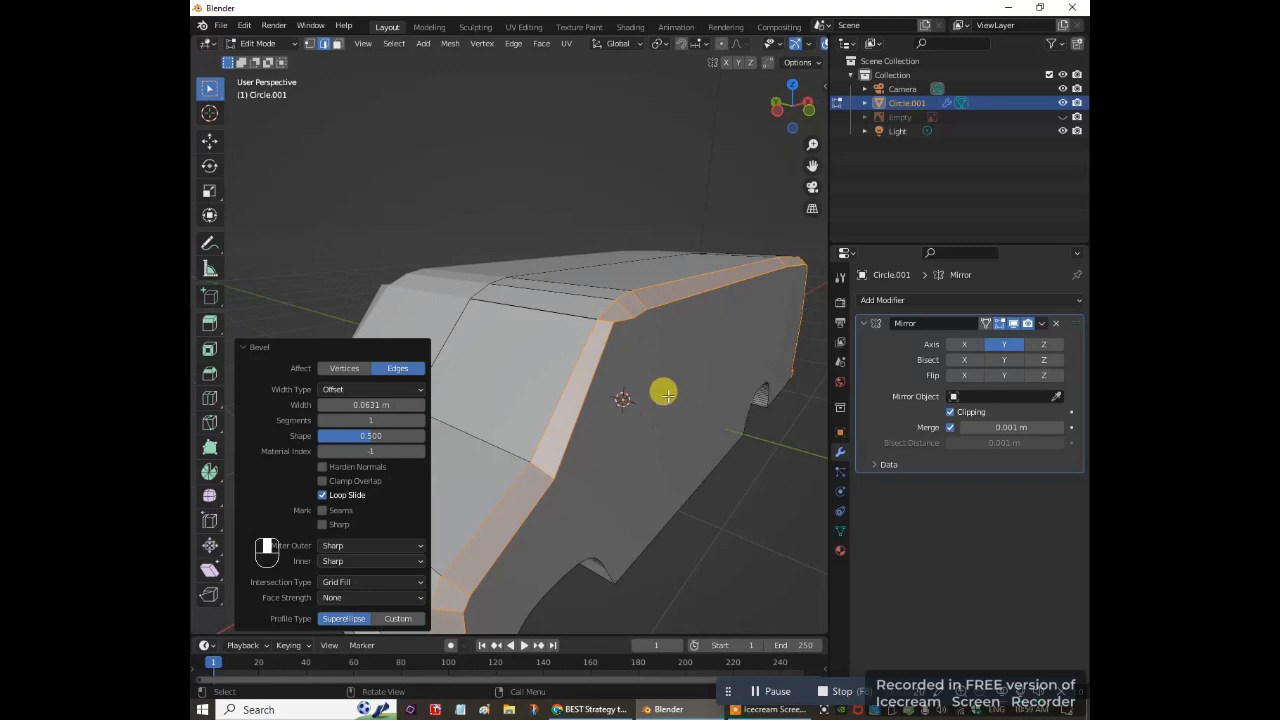
middle_click_drag(663, 391, 503, 491)
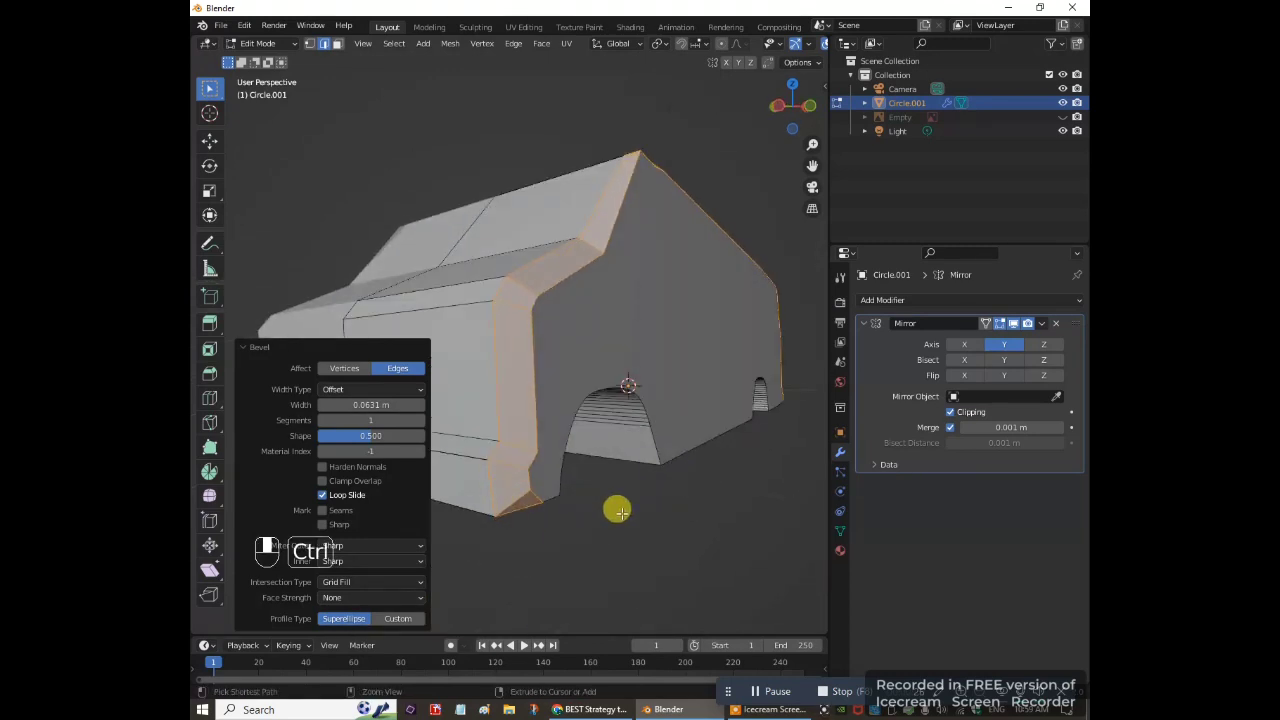
Undo the wide bevel and redo it narrower at 0.0272 m, inspecting the result
key("ctrl+z")
key("ctrl+b")
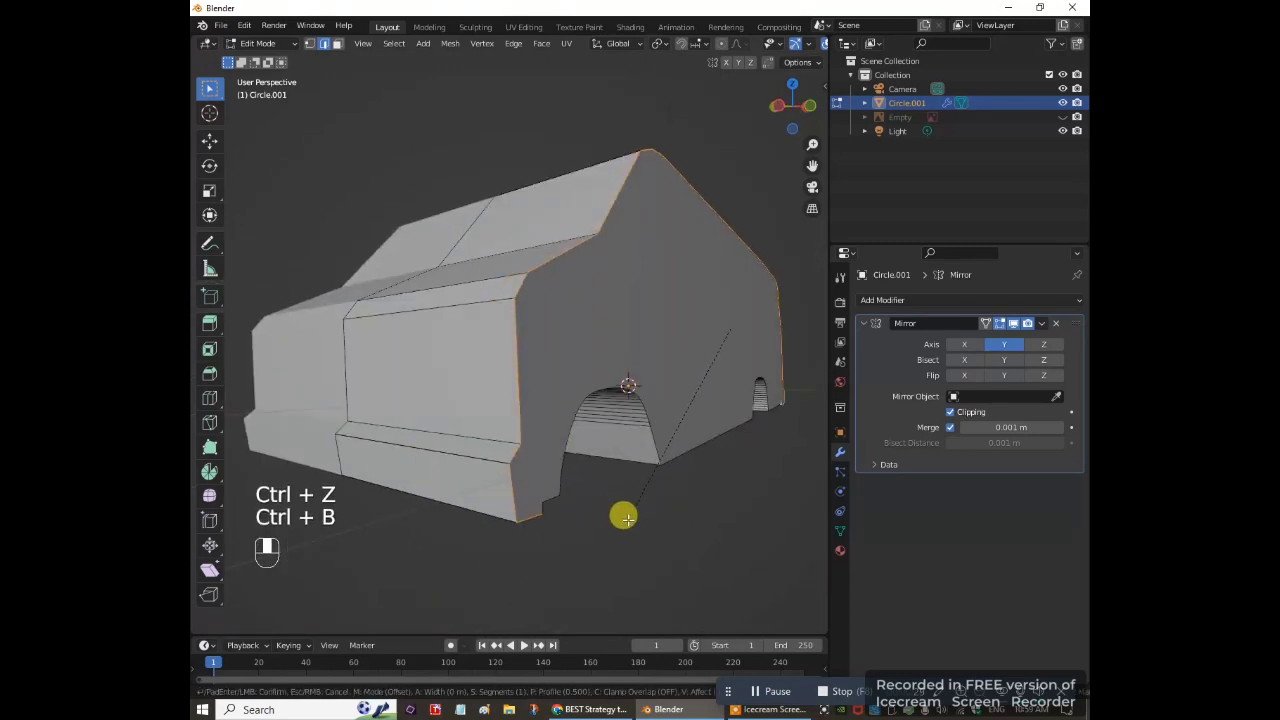
left_click(640, 505)
scroll(634, 521, "up", 3)
middle_click_drag(646, 497, 631, 529)
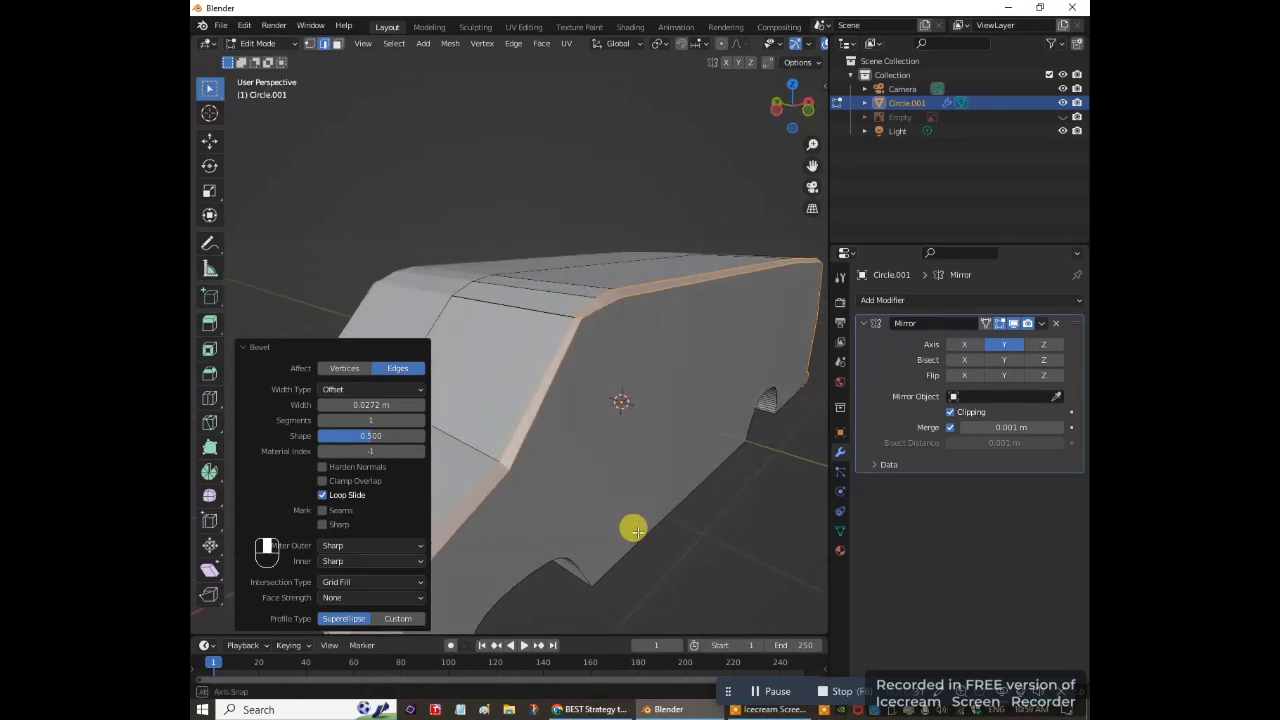
mouse_move(653, 347)
middle_mouse_down()
mouse_move(640, 346)
mouse_move(654, 346)
middle_mouse_up()
scroll(660, 383, "up", 2)
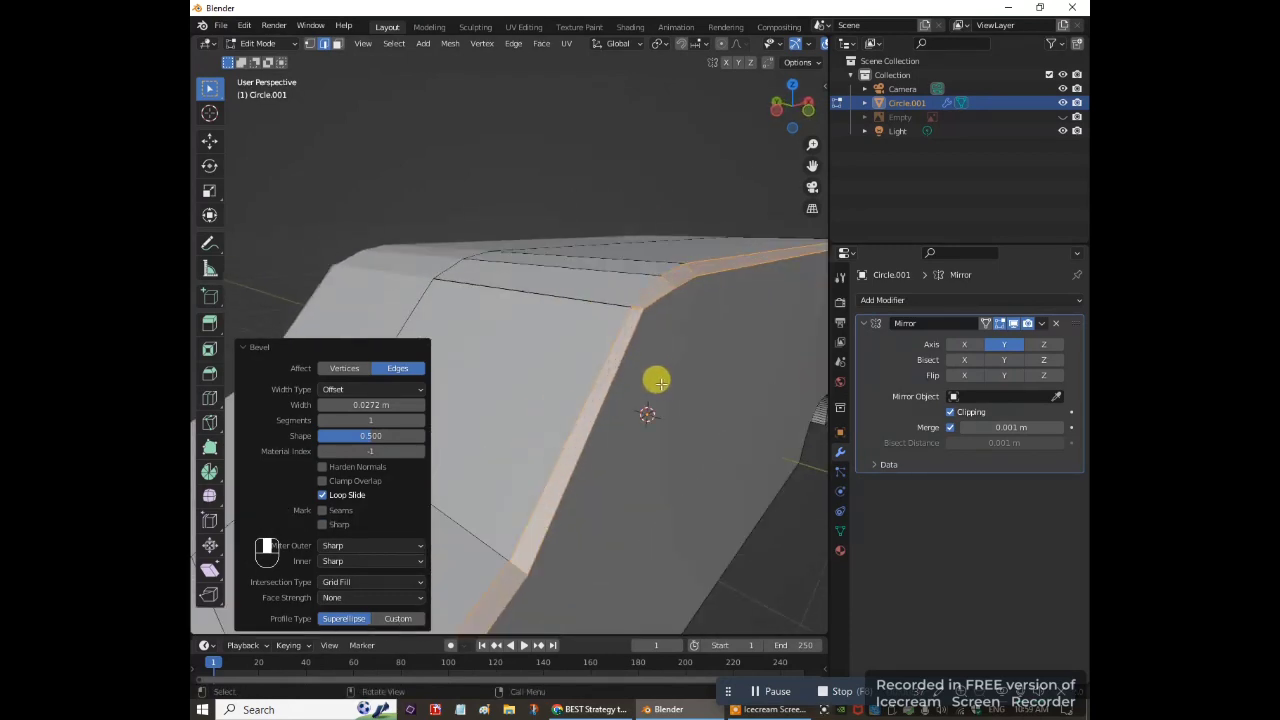
Undo the narrower bevel and switch the viewport to wireframe shading
key("ctrl+z")
key("z")
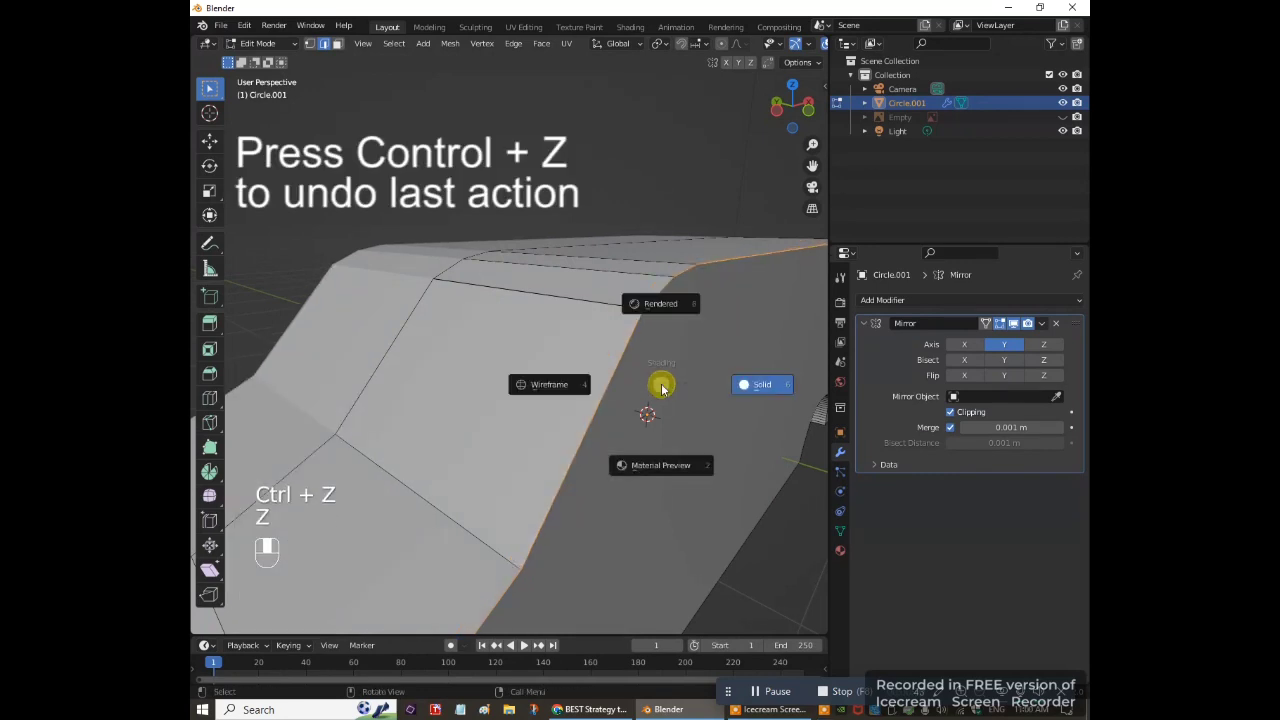
left_click(656, 381)
Box-select the stray vertices at the roof corner and merge them at center
key("1")
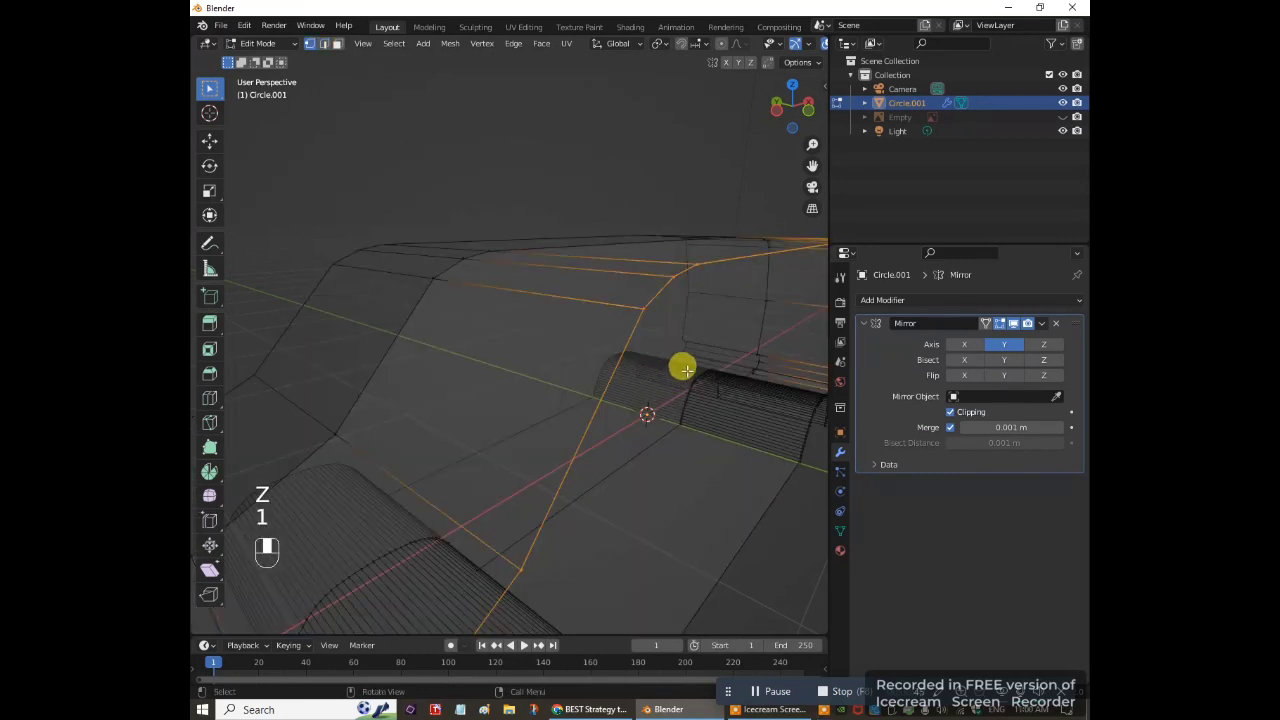
middle_click_drag(683, 363, 577, 346)
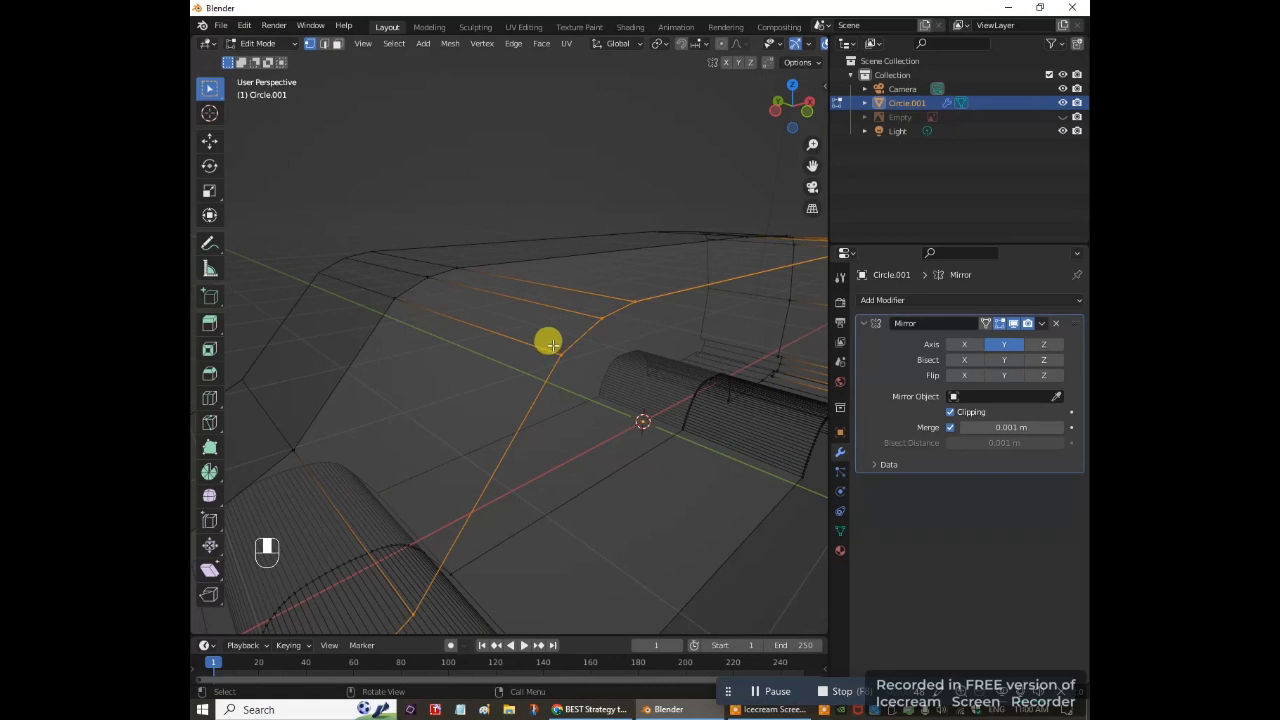
key("b")
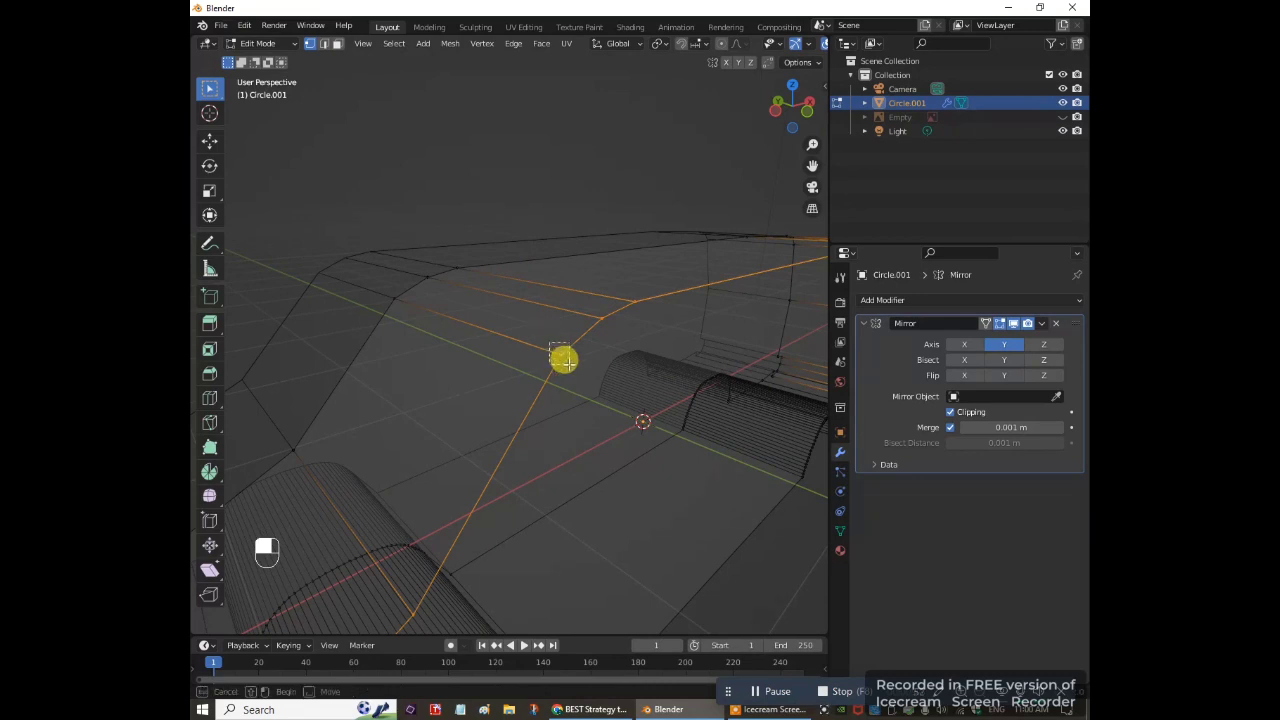
left_click_drag(570, 368, 579, 368)
key("m")
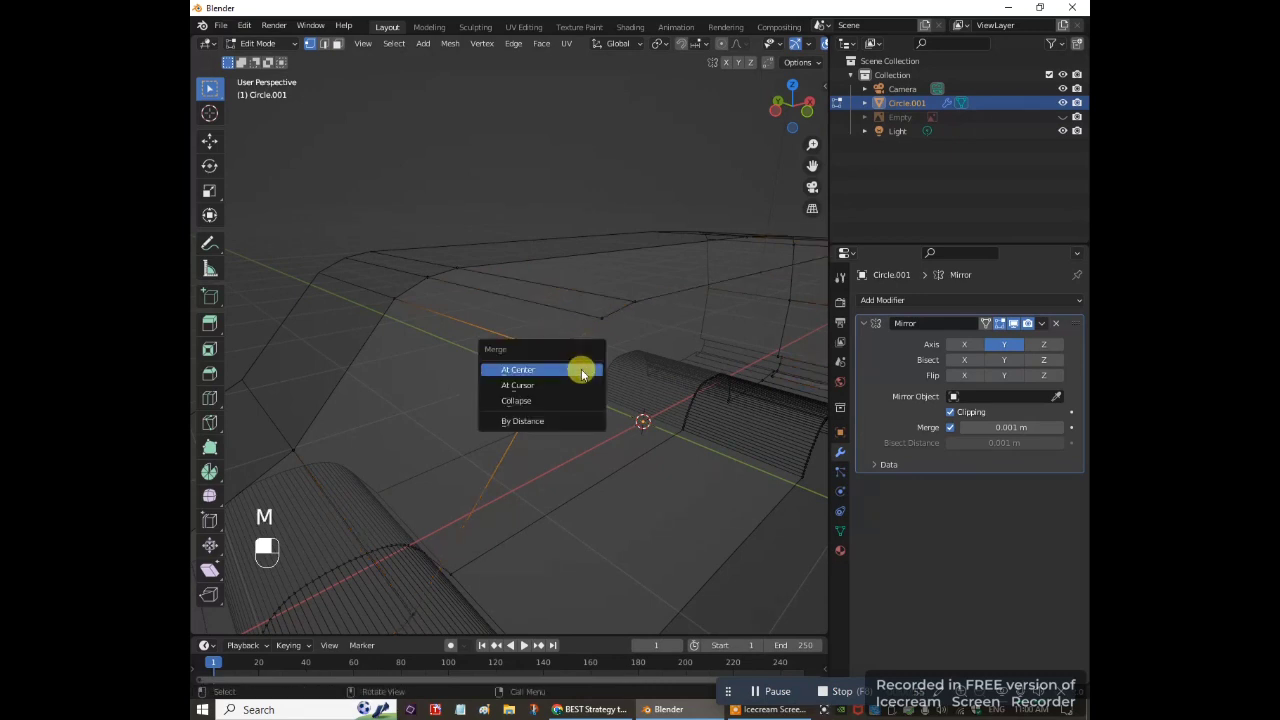
left_click(581, 369)
scroll(570, 368, "down", 6)
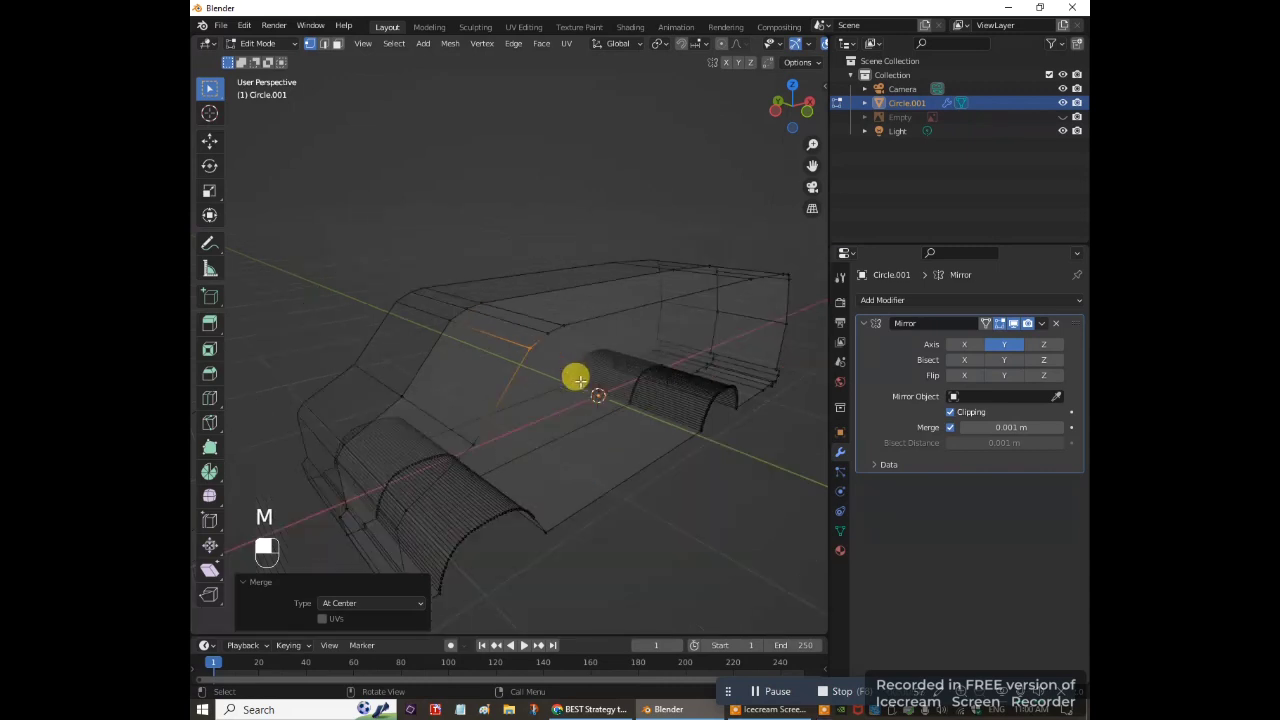
Return to solid shading and bevel the side-outline edge path at 0.0549 m
key("z")
left_click(703, 433)
middle_click_drag(703, 433, 614, 434)
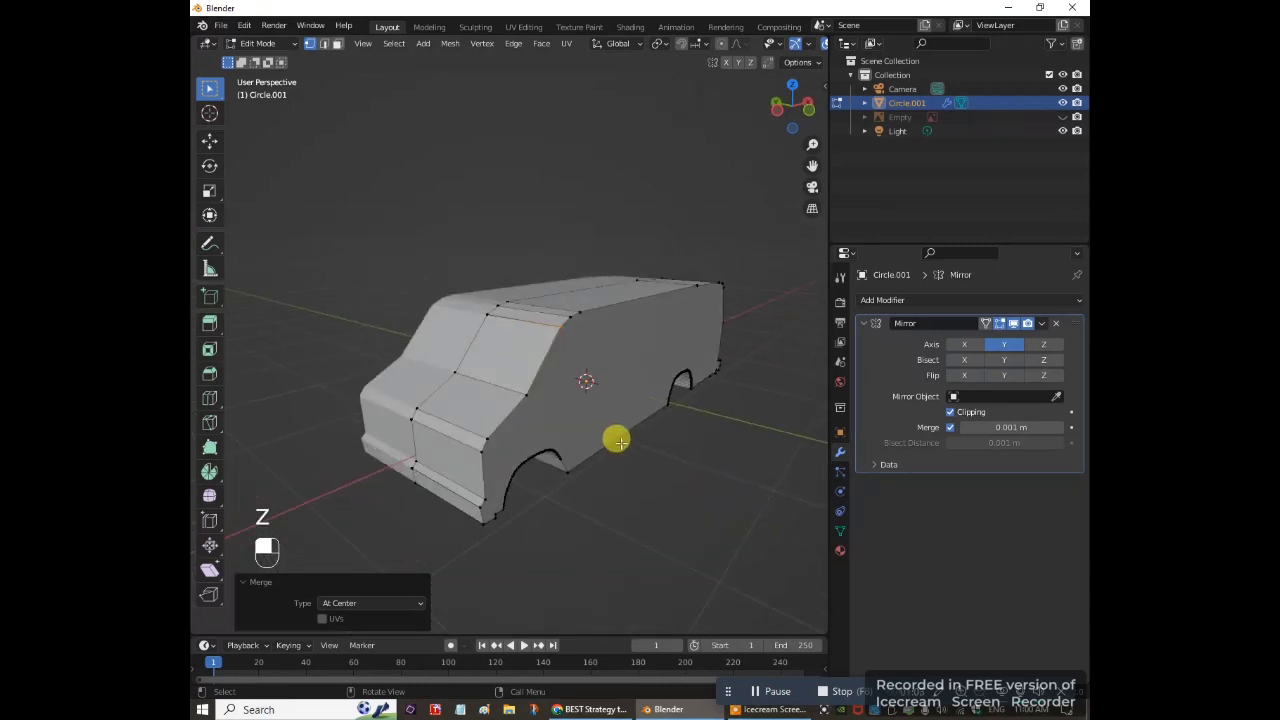
key("2")
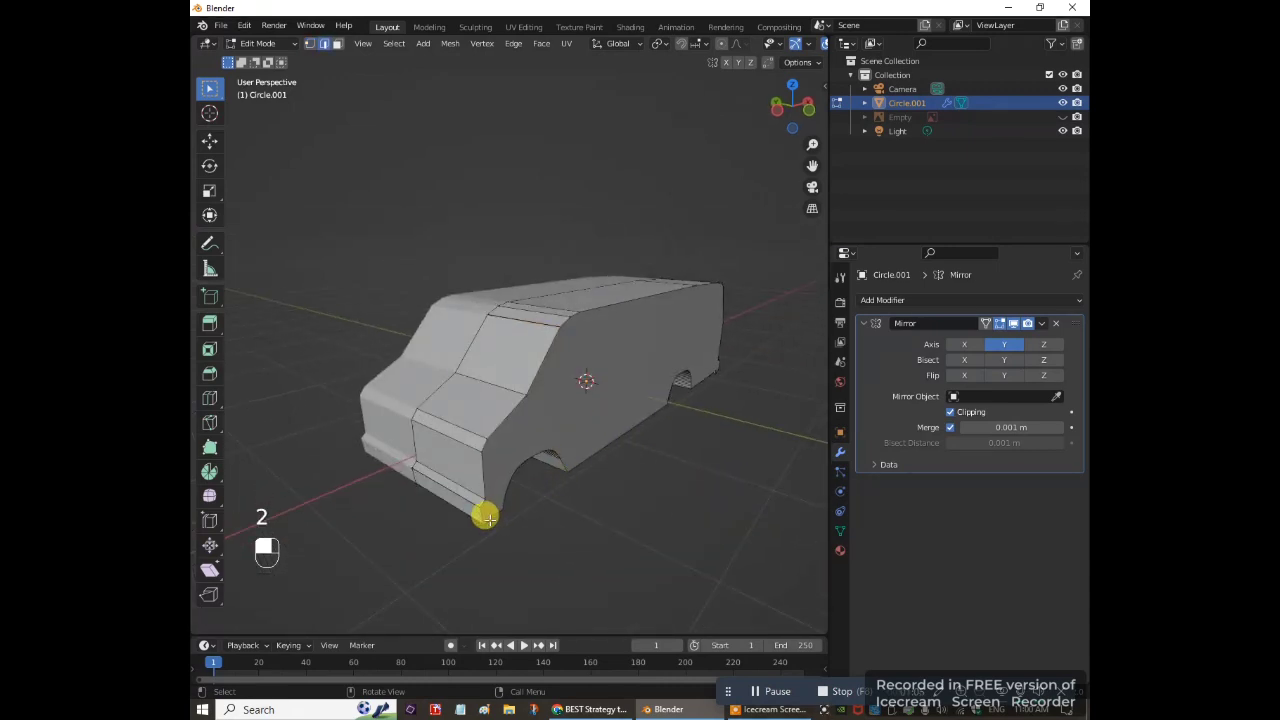
left_click(569, 415, "ctrl+shift")
middle_click_drag(569, 415, 648, 459)
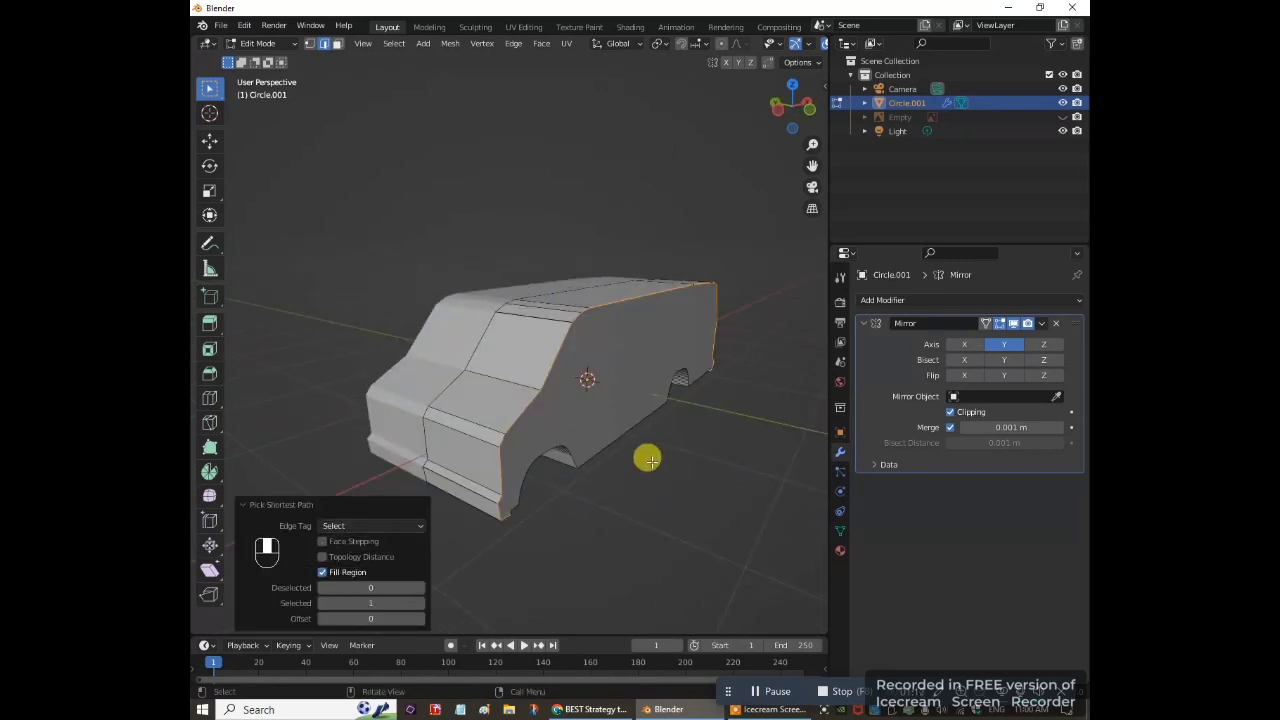
scroll(648, 459, "up", 1)
key("ctrl+b")
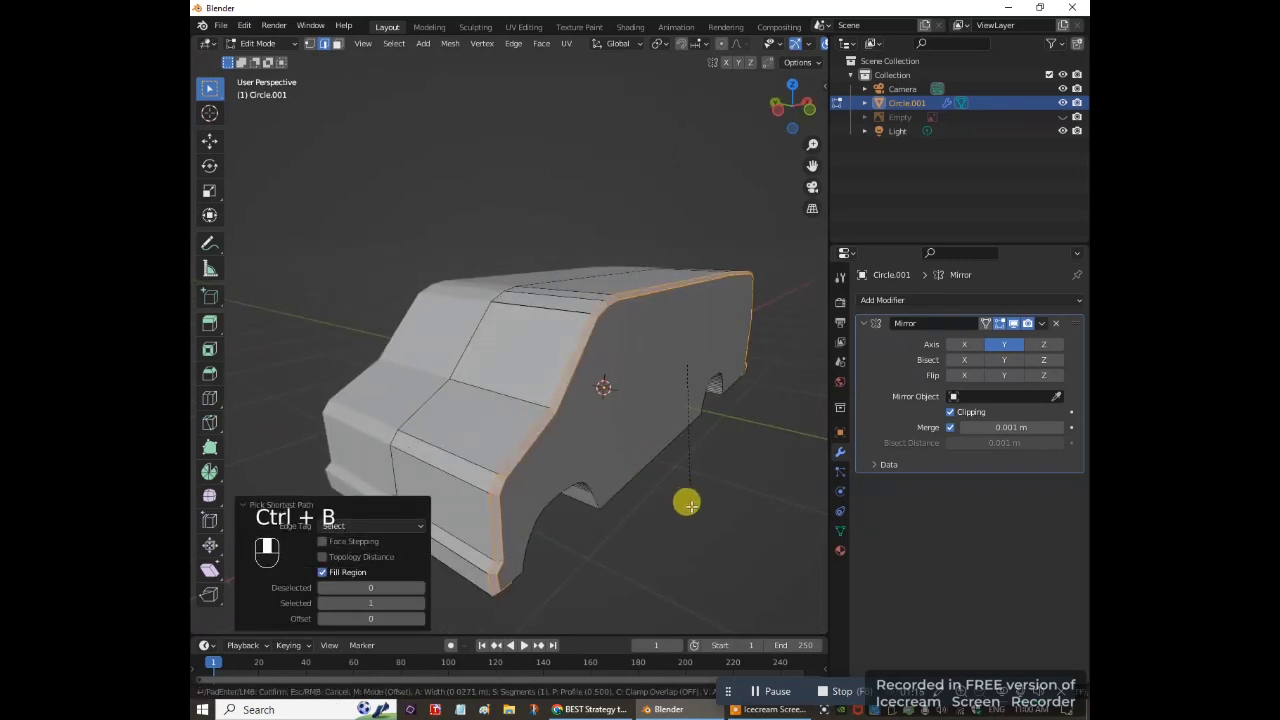
left_click(690, 507)
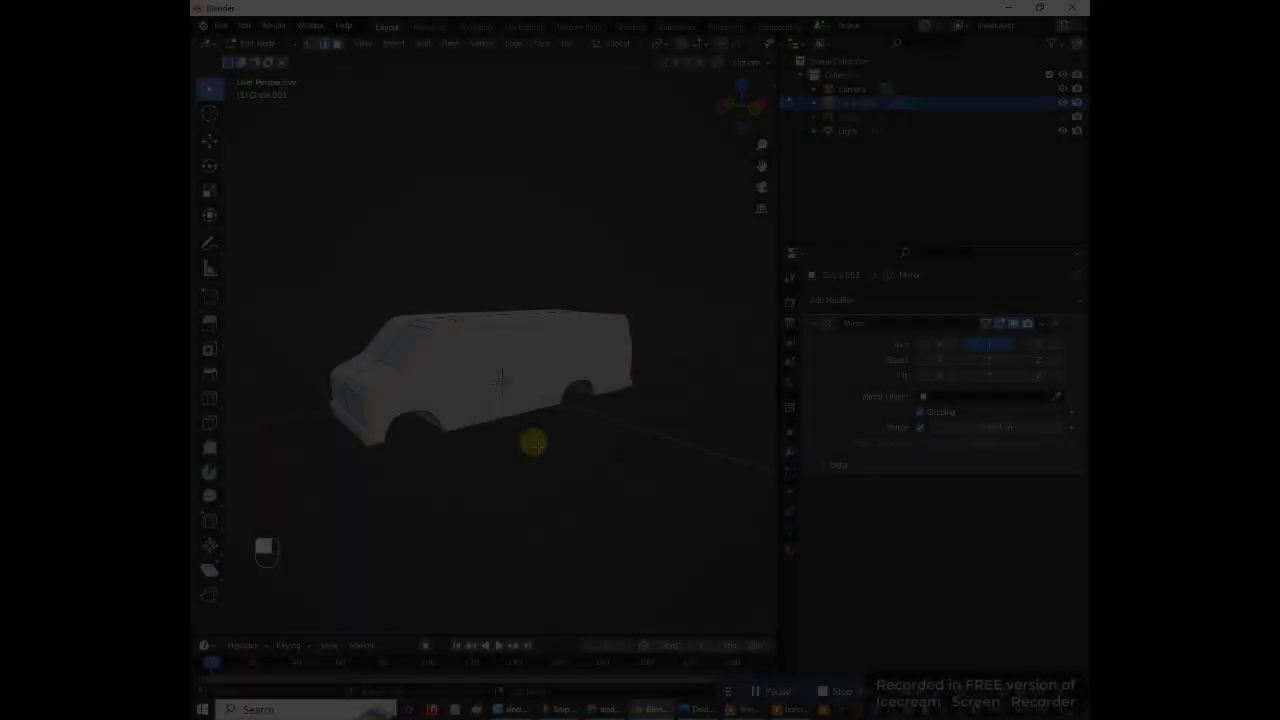
Select the bottom faces between the wheel arches in face mode
key("ctrl+KP_7")
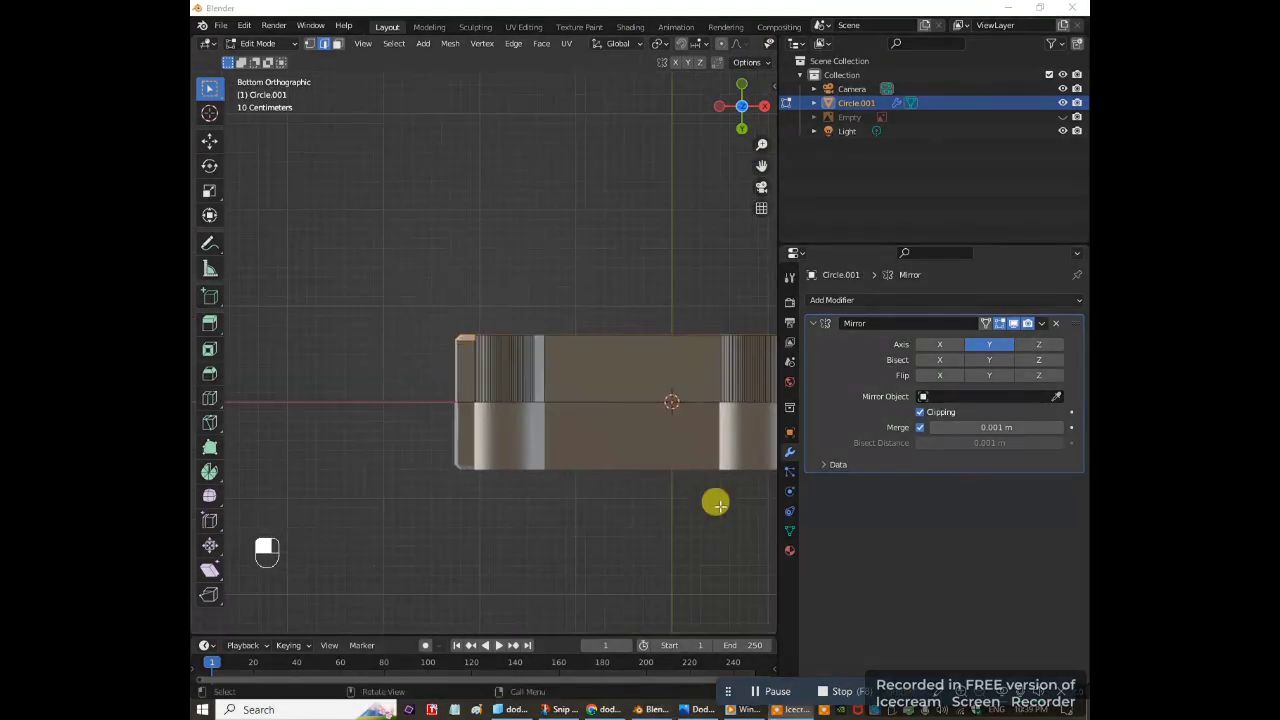
key("3")
middle_click_drag(568, 352, 609, 491)
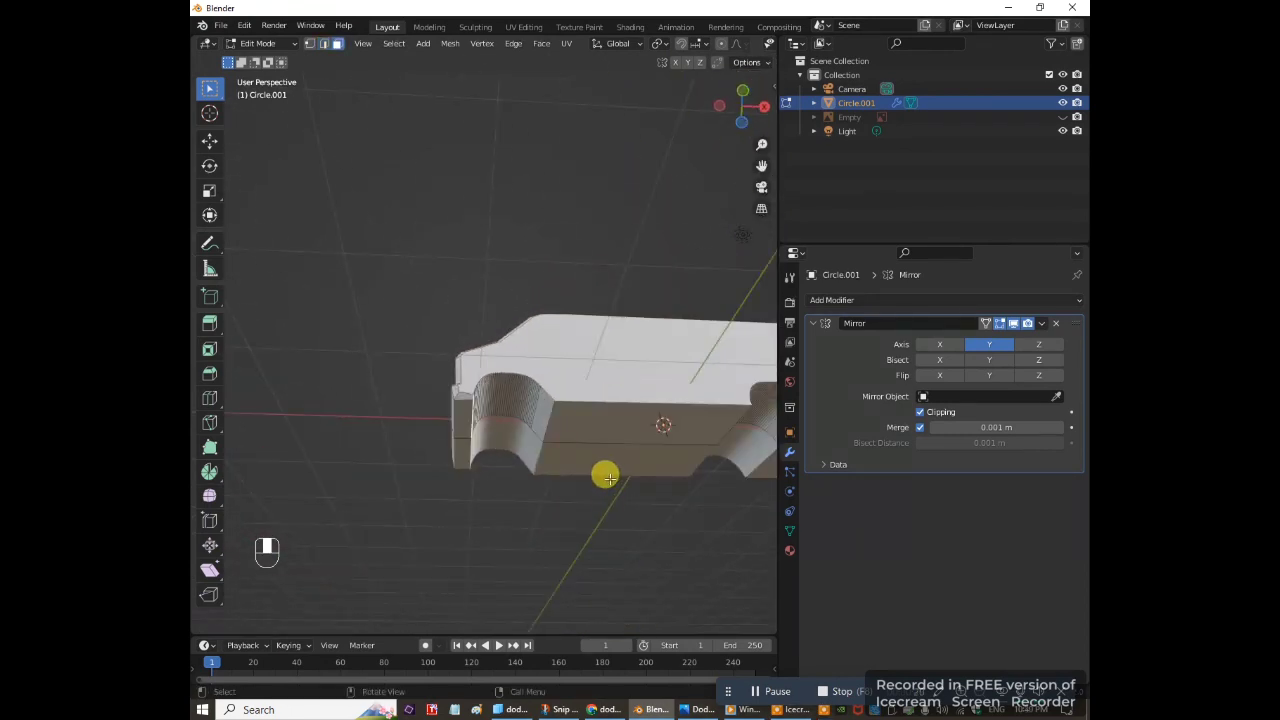
left_click(612, 422, "ctrl+shift")
middle_click_drag(674, 252, 608, 408)
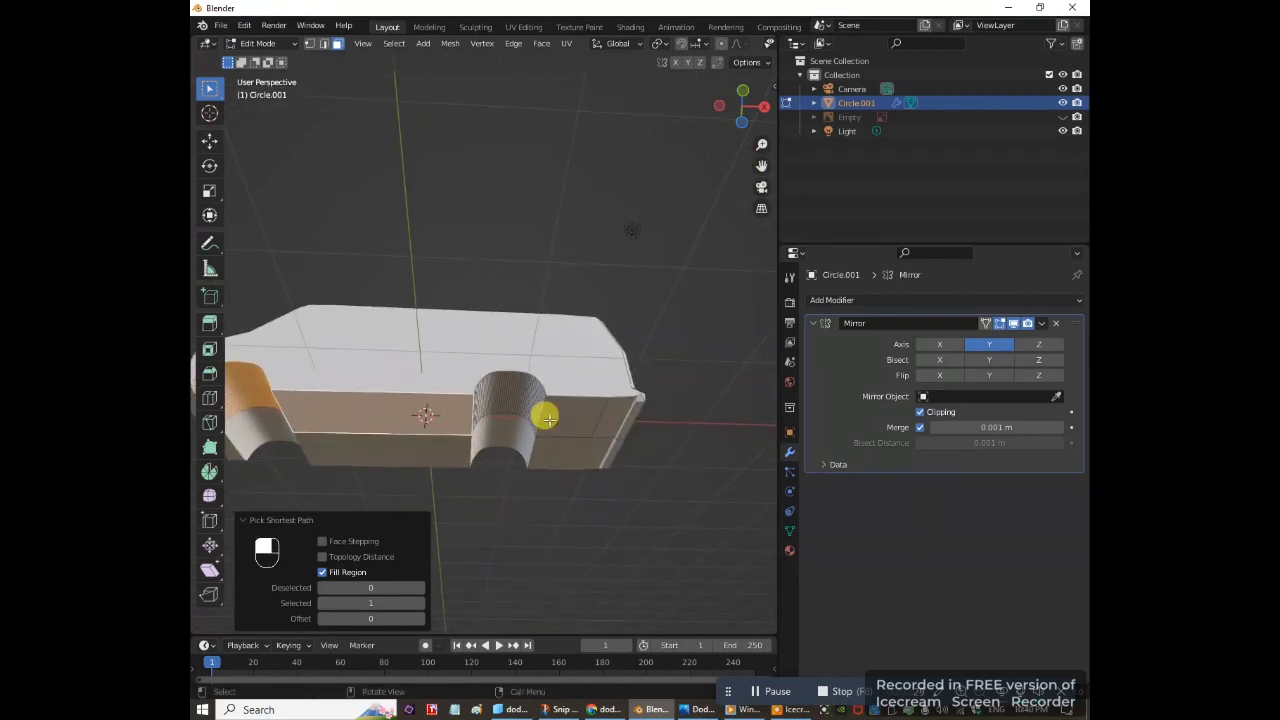
left_click(608, 412, "ctrl+shift")
Delete the selected bottom faces and check the open underside from the front
middle_click_drag(537, 400, 554, 457)
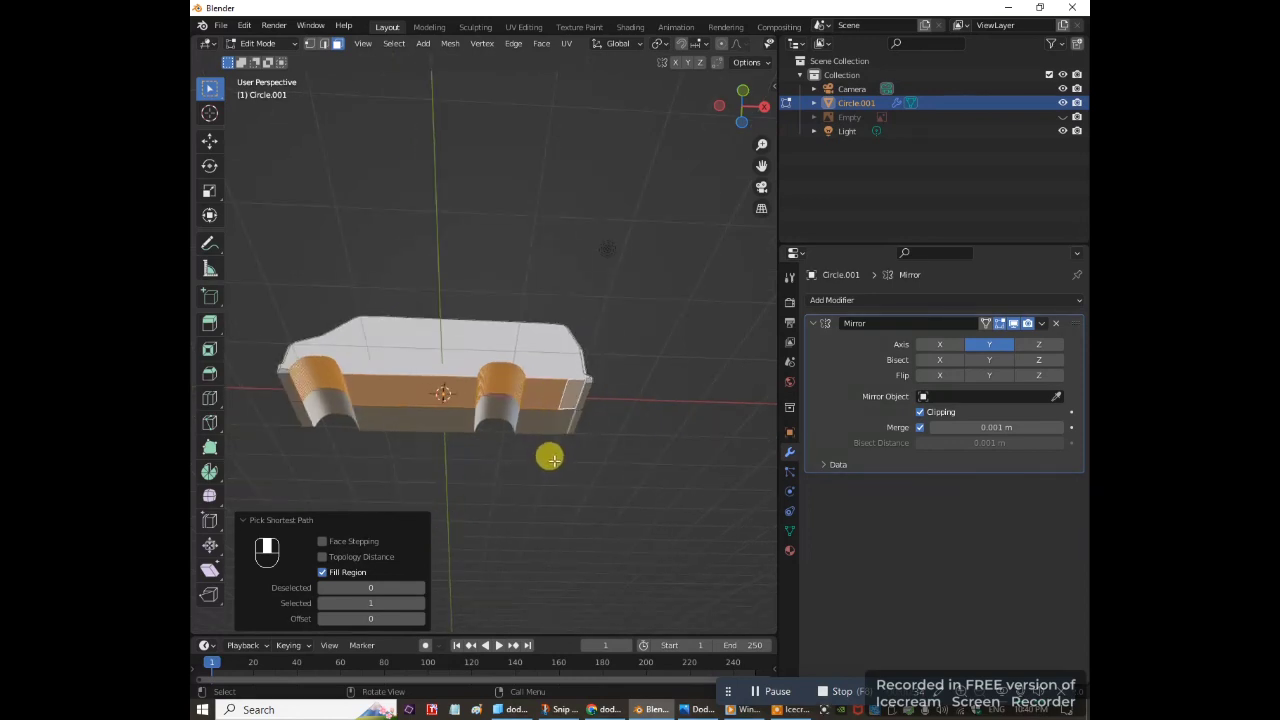
key("Delete")
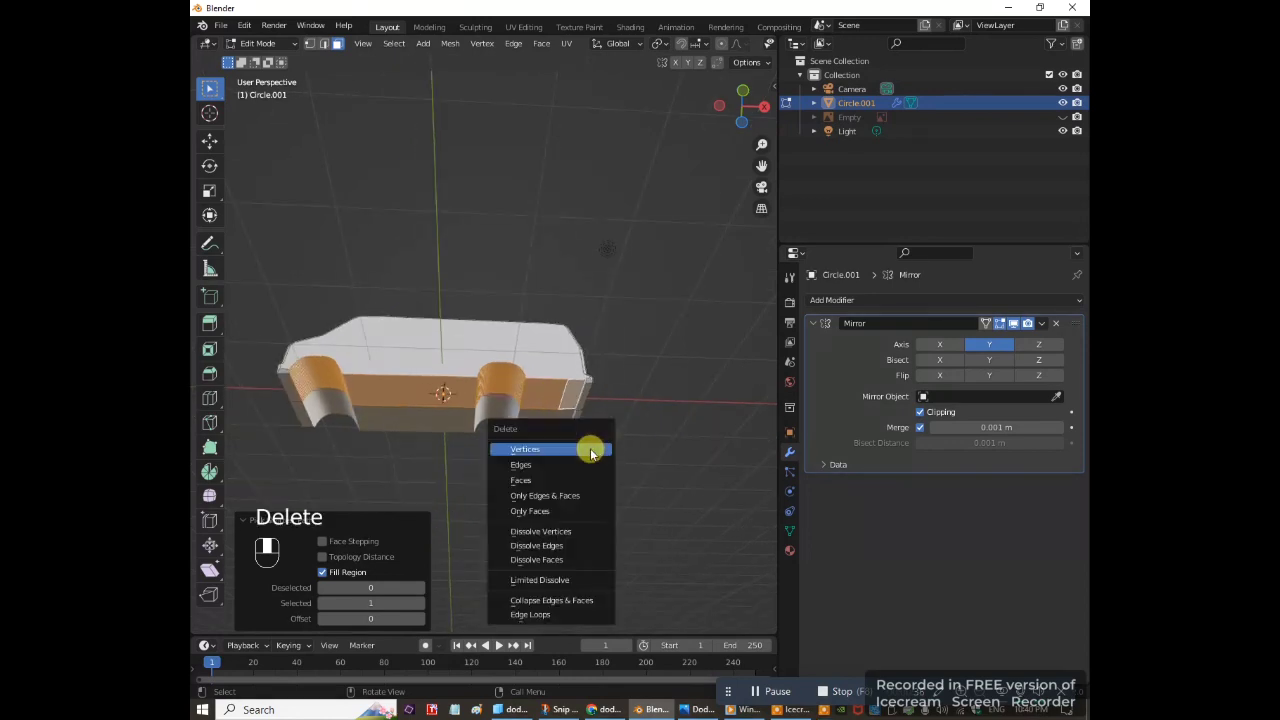
left_click(557, 480)
scroll(550, 477, "up", 3)
middle_click_drag(553, 477, 548, 425)
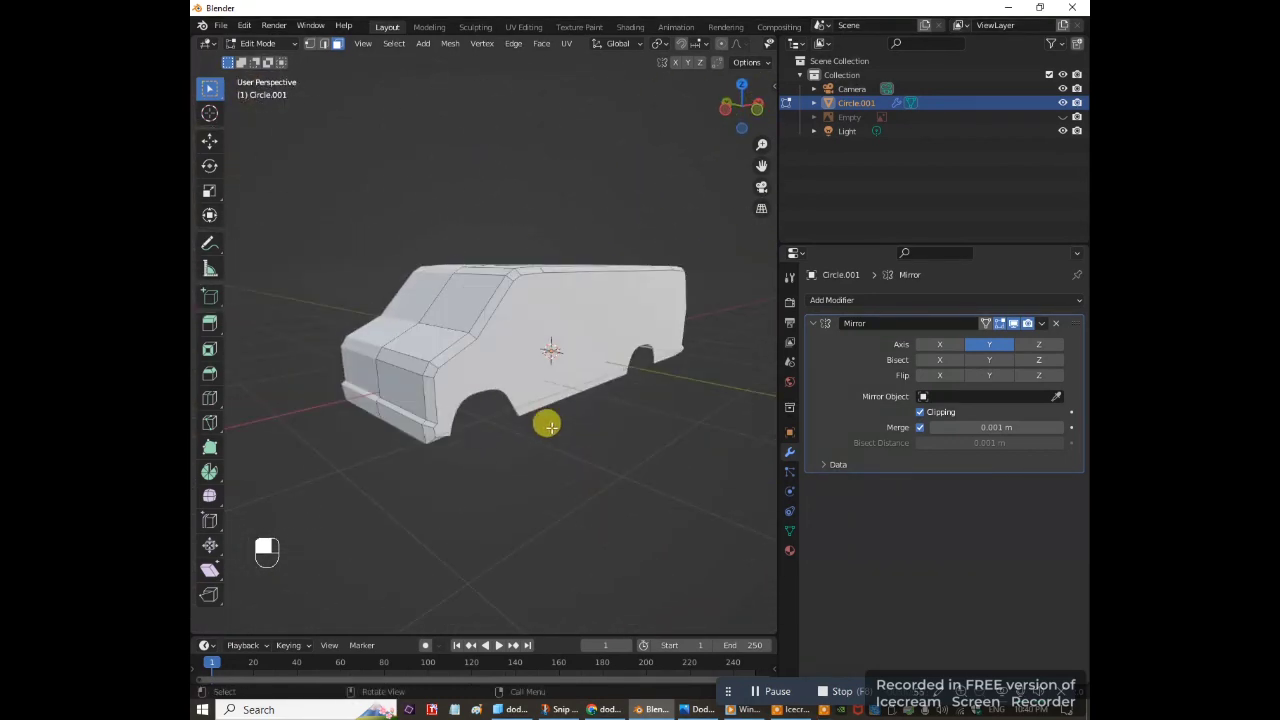
key("KP_1")
Select the whole van and give it a new material with an Image Texture base colour
key("a")
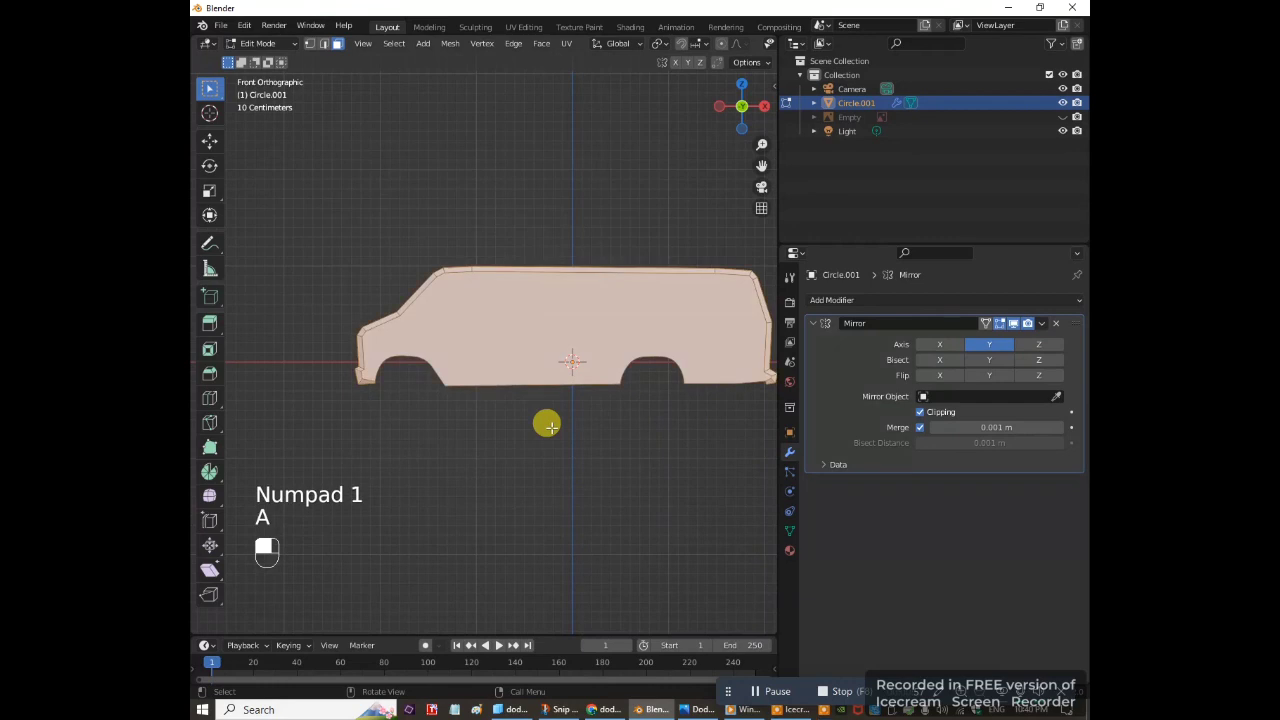
left_click_drag(759, 164, 706, 164)
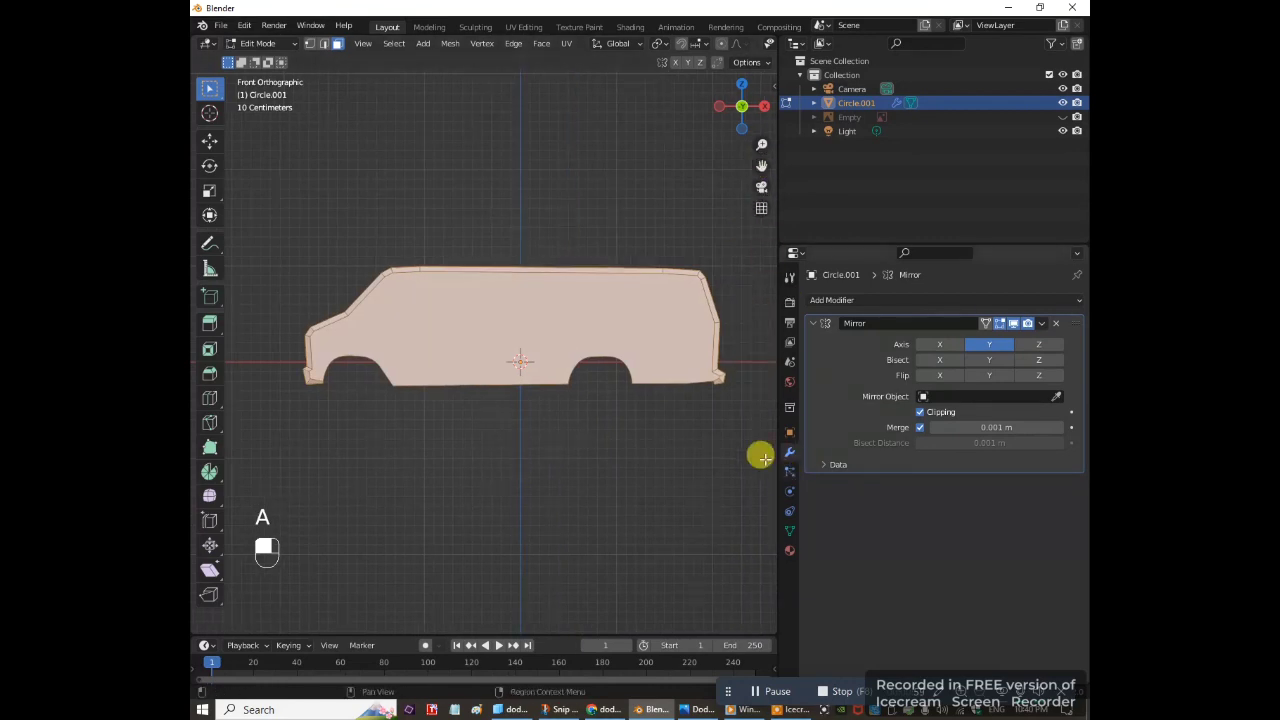
left_click(788, 549)
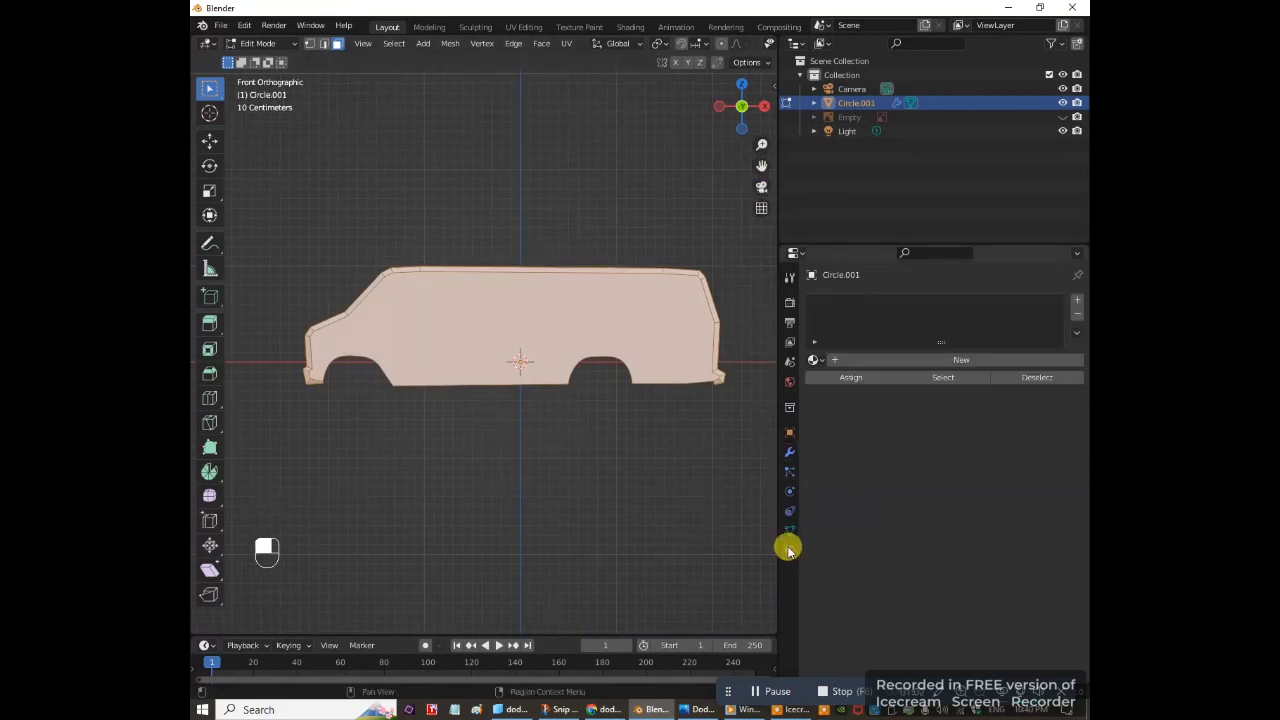
left_click(963, 362)
left_click(921, 527)
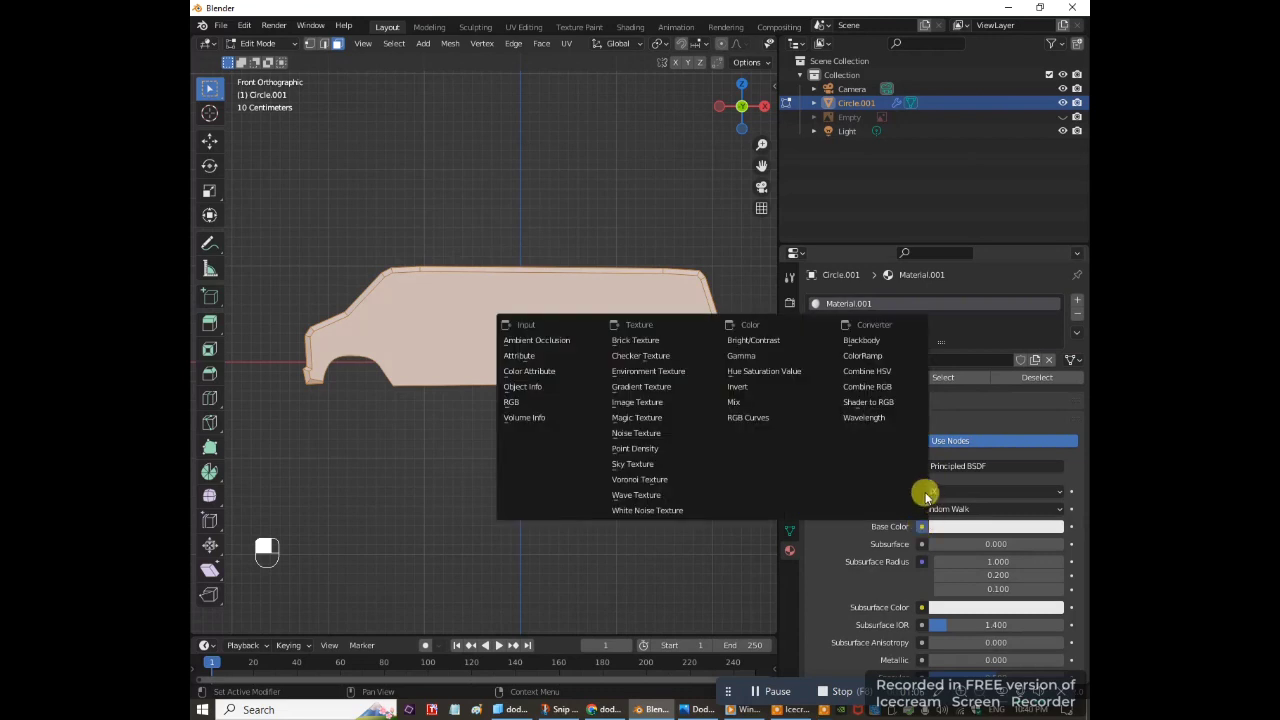
left_click(642, 404)
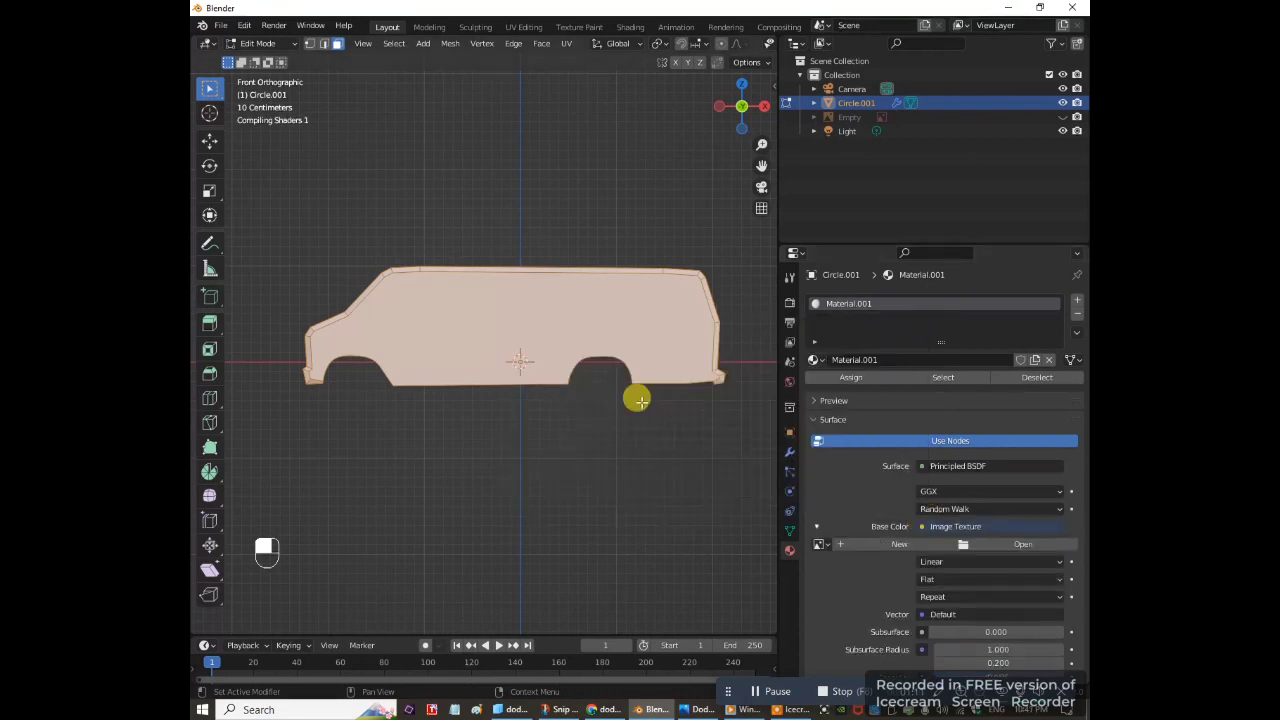
Load Dodge RAM.jpg from Downloads as the texture and preview it in material shading
left_click(1023, 546)
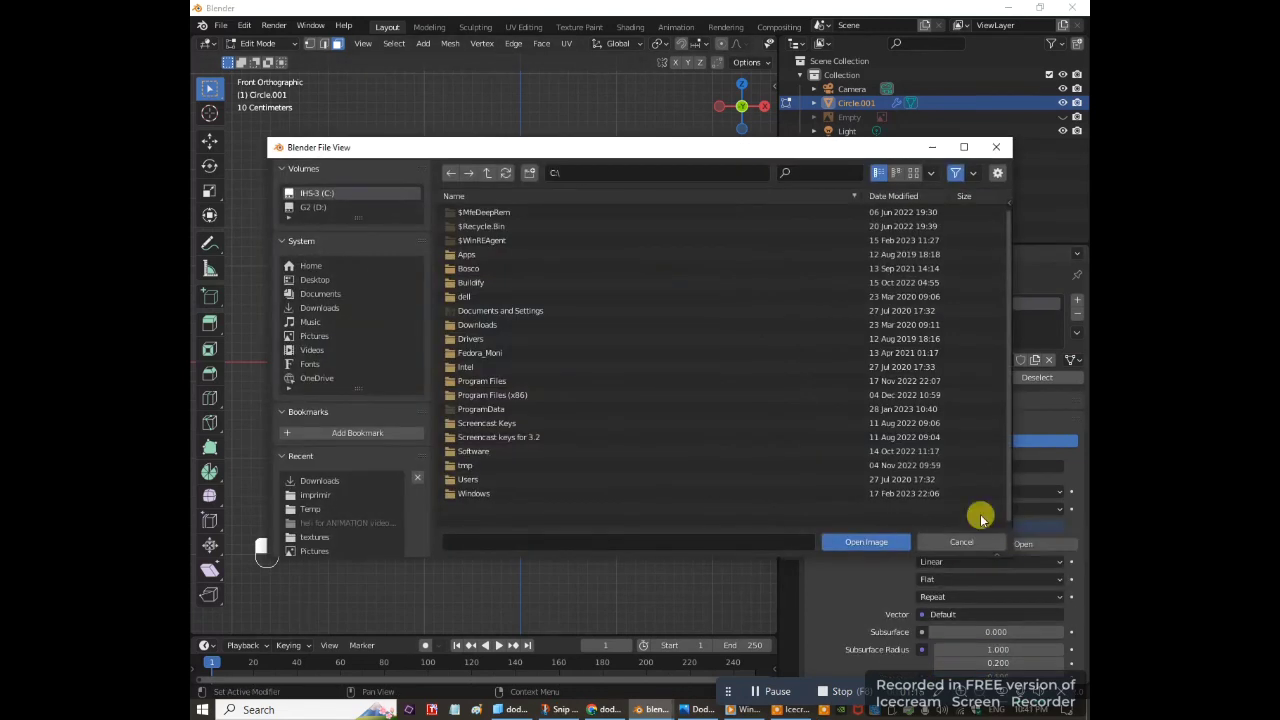
left_click(335, 483)
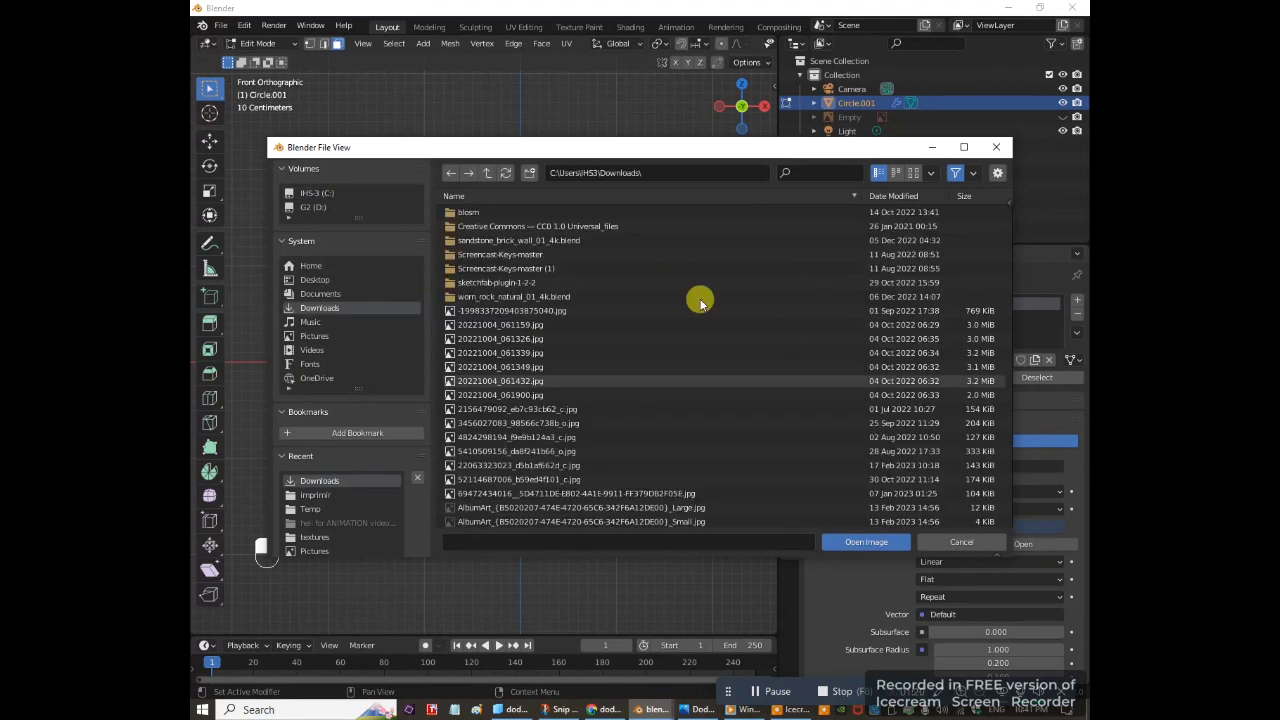
type("dodge")
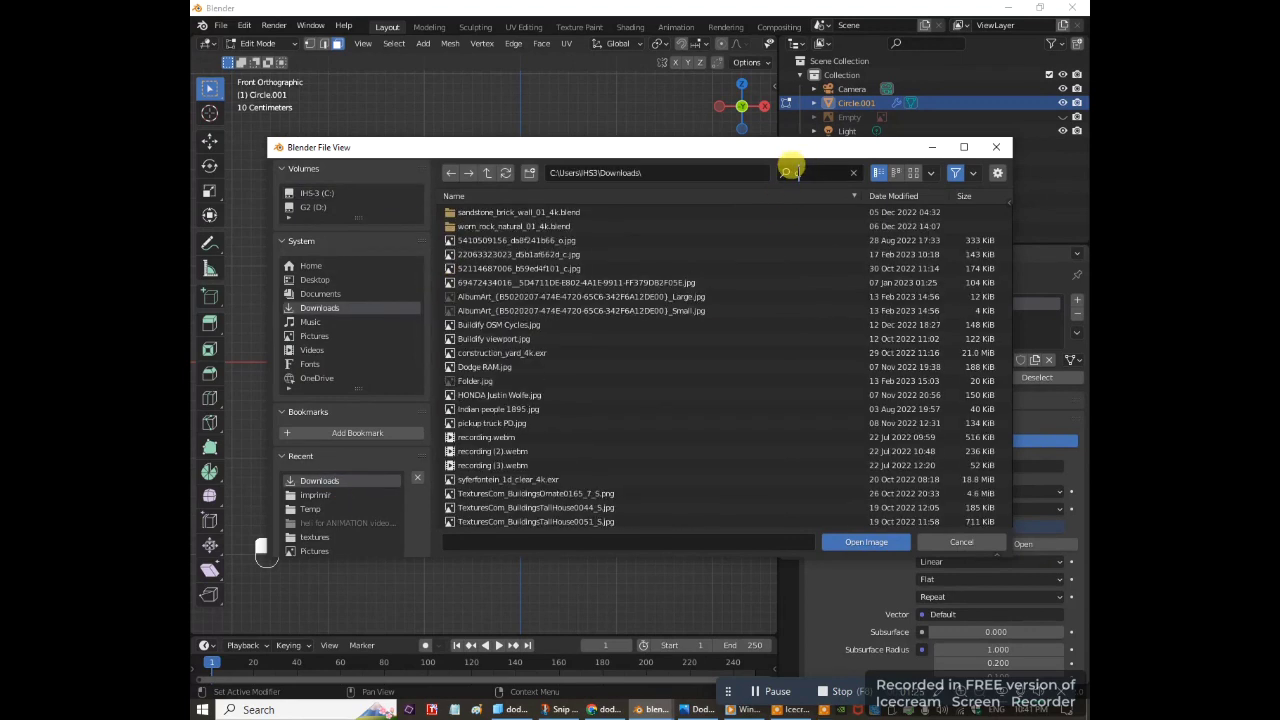
double_click(537, 210)
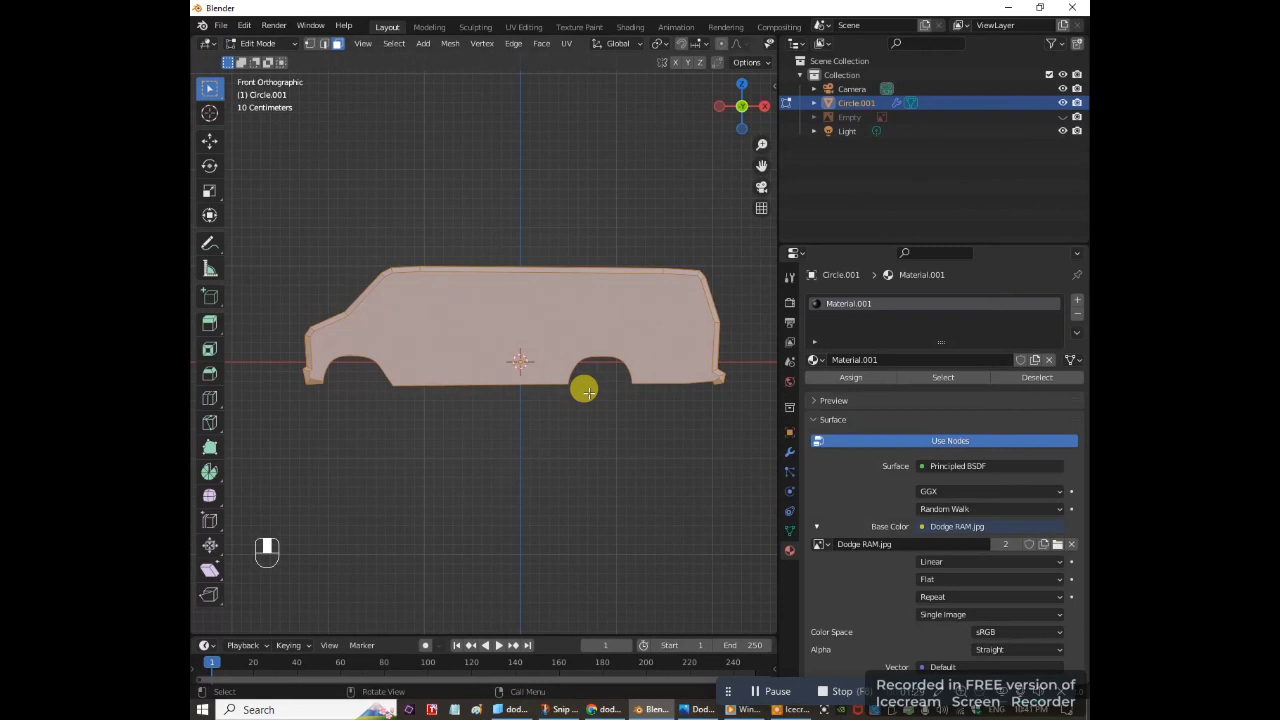
key("z")
left_click(589, 474)
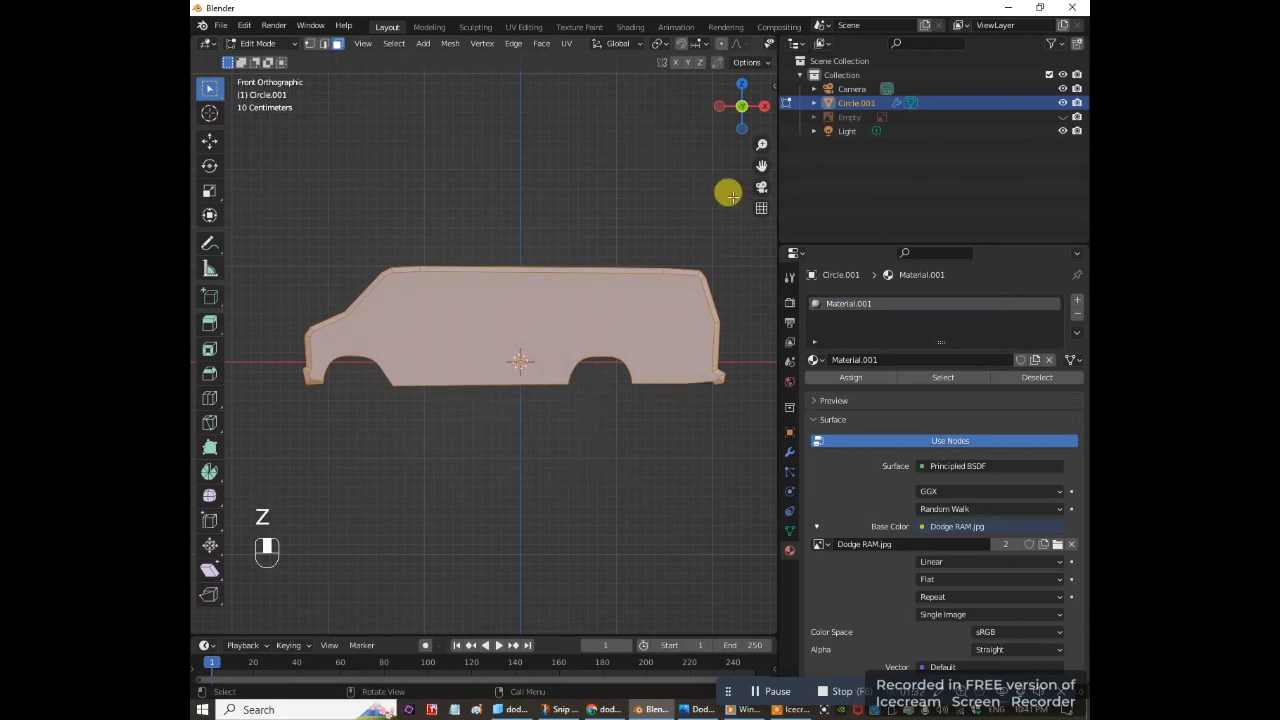
Split off an image editor above the 3D view and project the body's UVs from view
left_click_drag(766, 40, 748, 338)
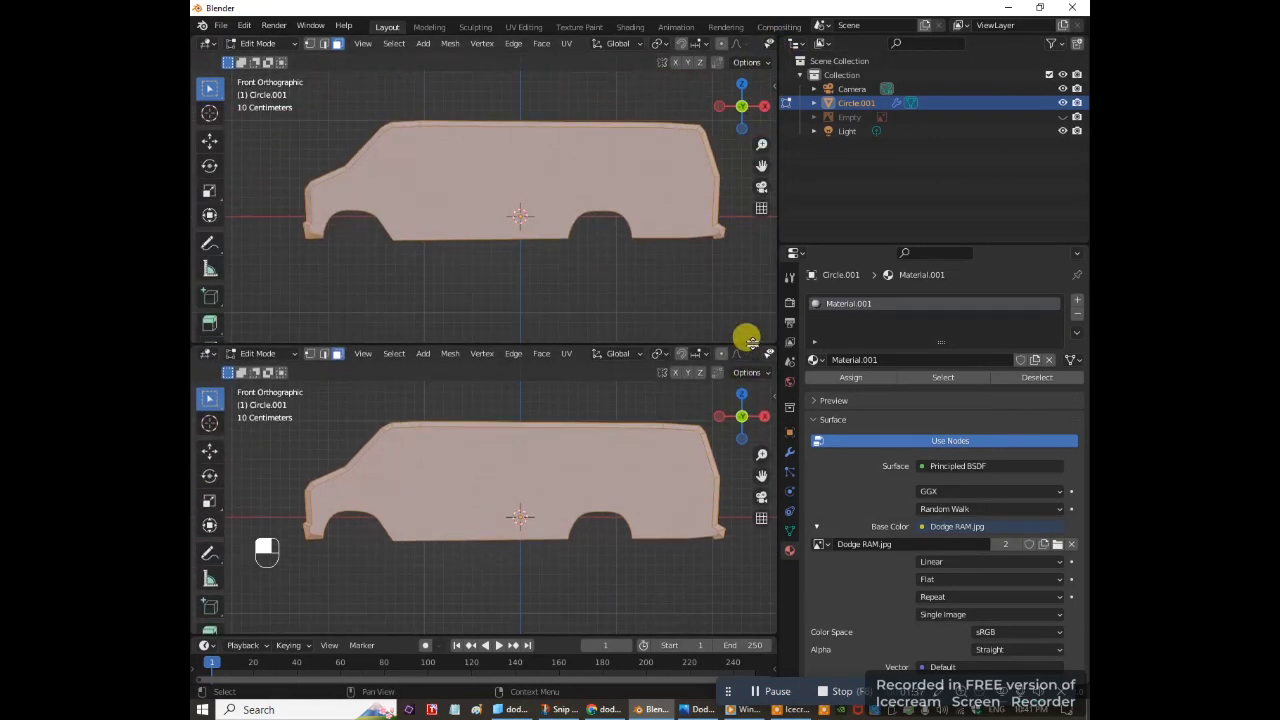
left_click(214, 47)
left_click(245, 104)
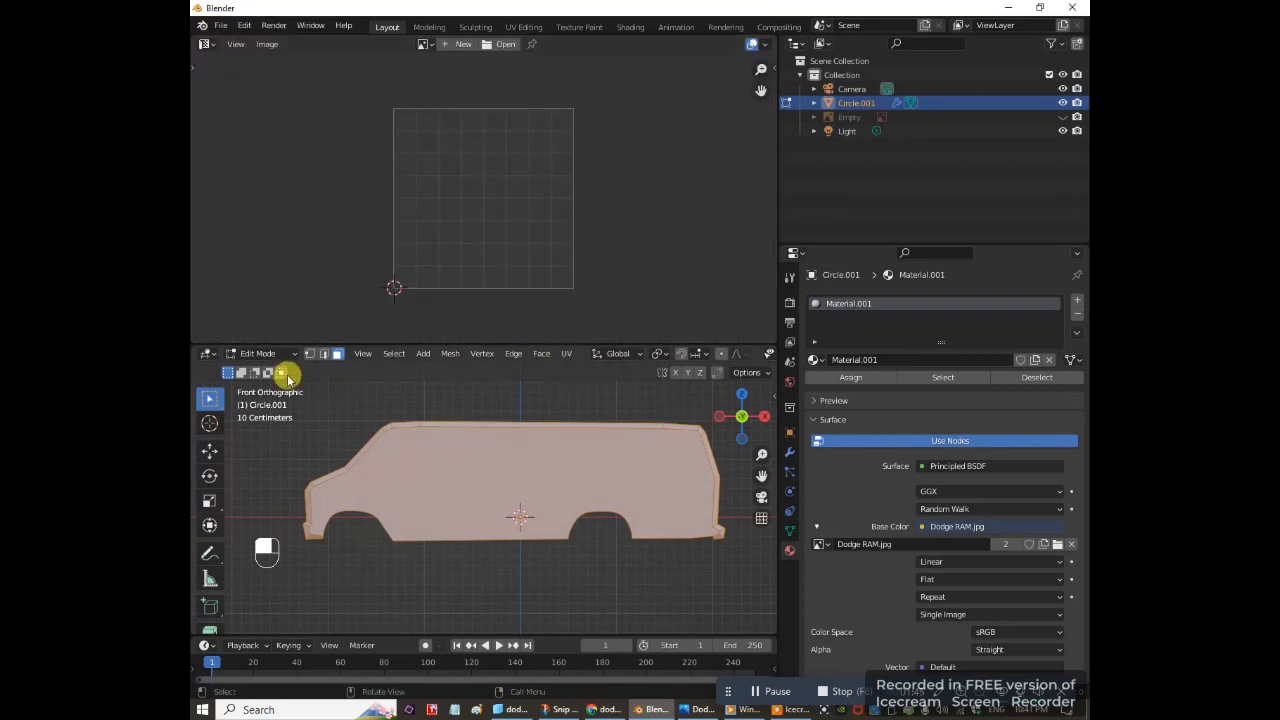
left_click(567, 355)
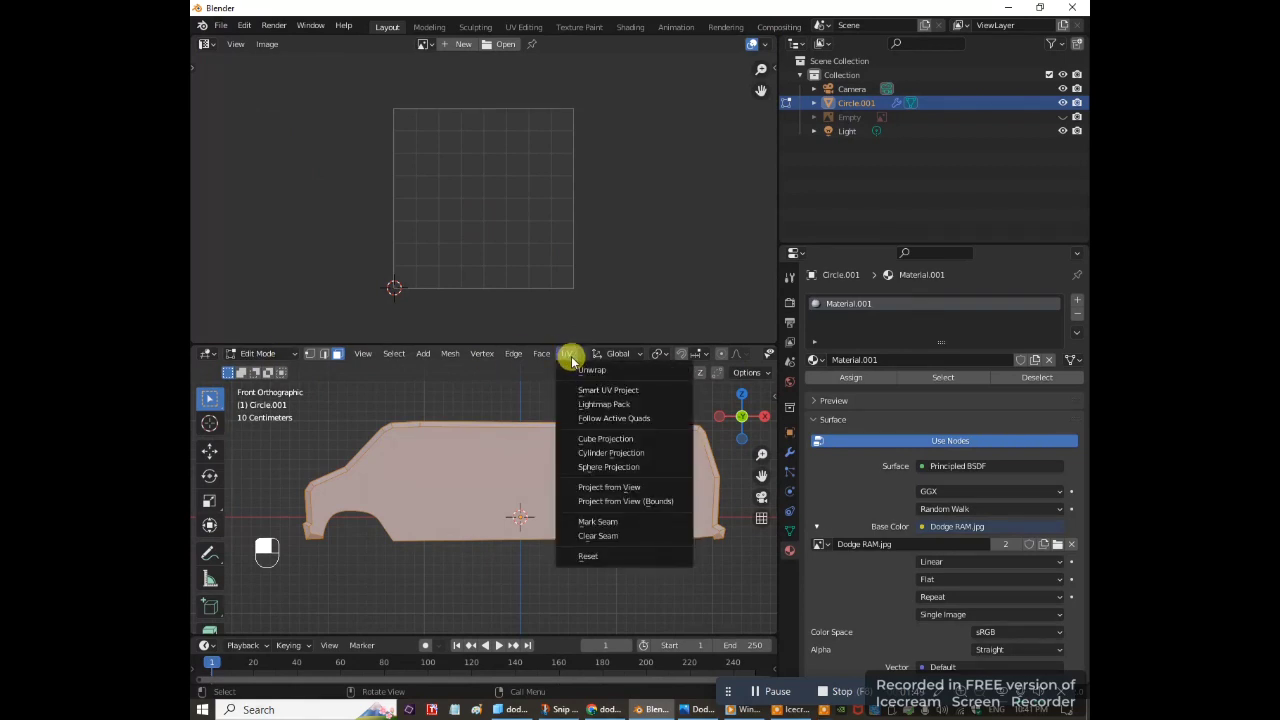
left_click(621, 489)
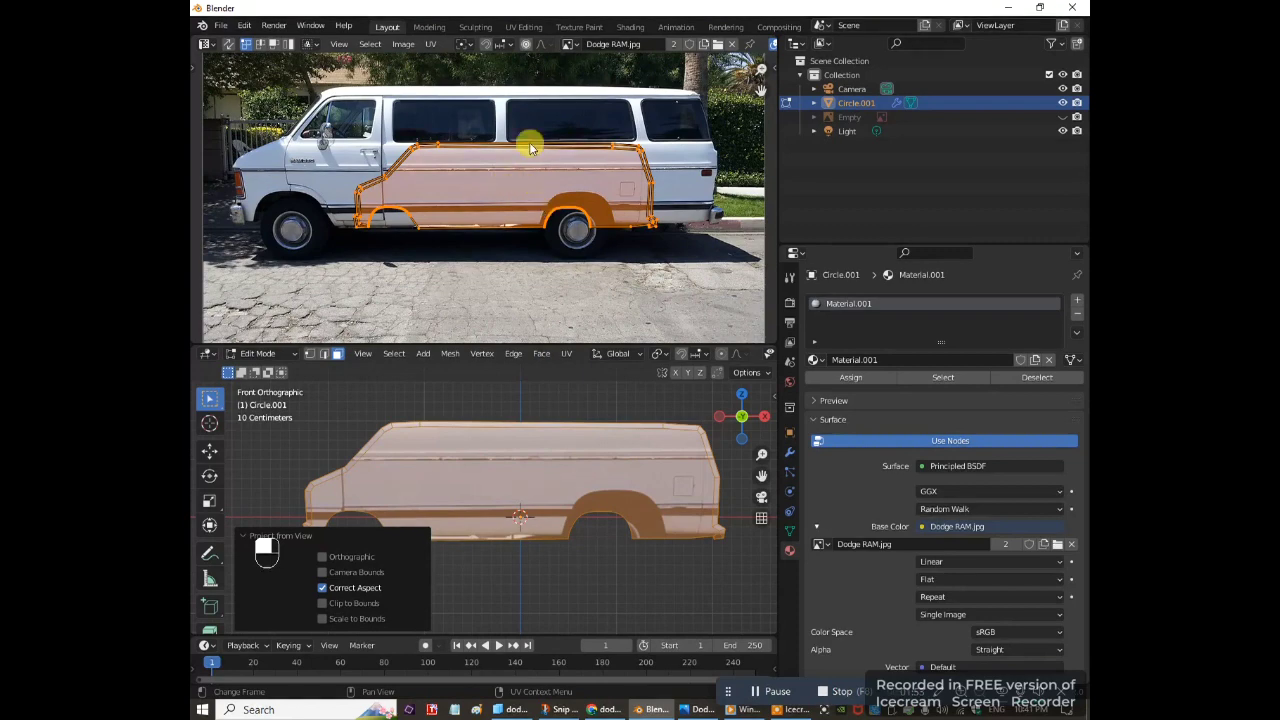
Move and scale the UV outline over the van in the Dodge RAM photo, then check it
key("g")
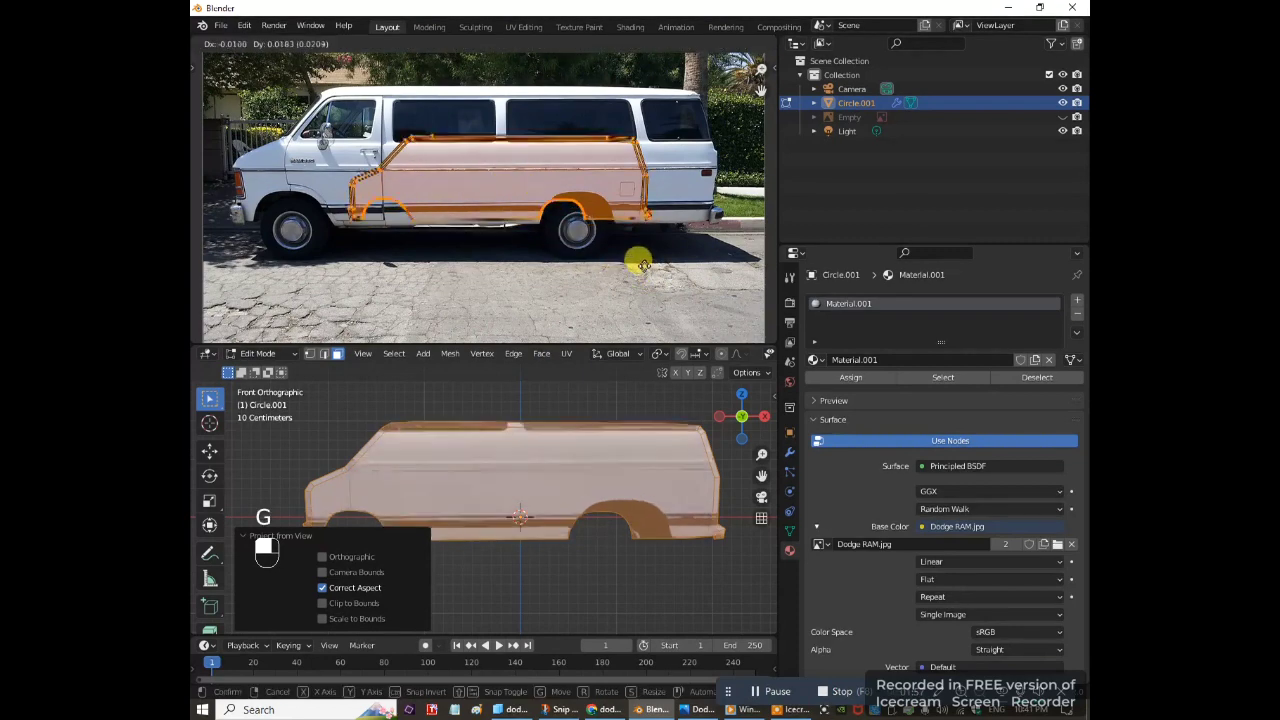
left_click(617, 240)
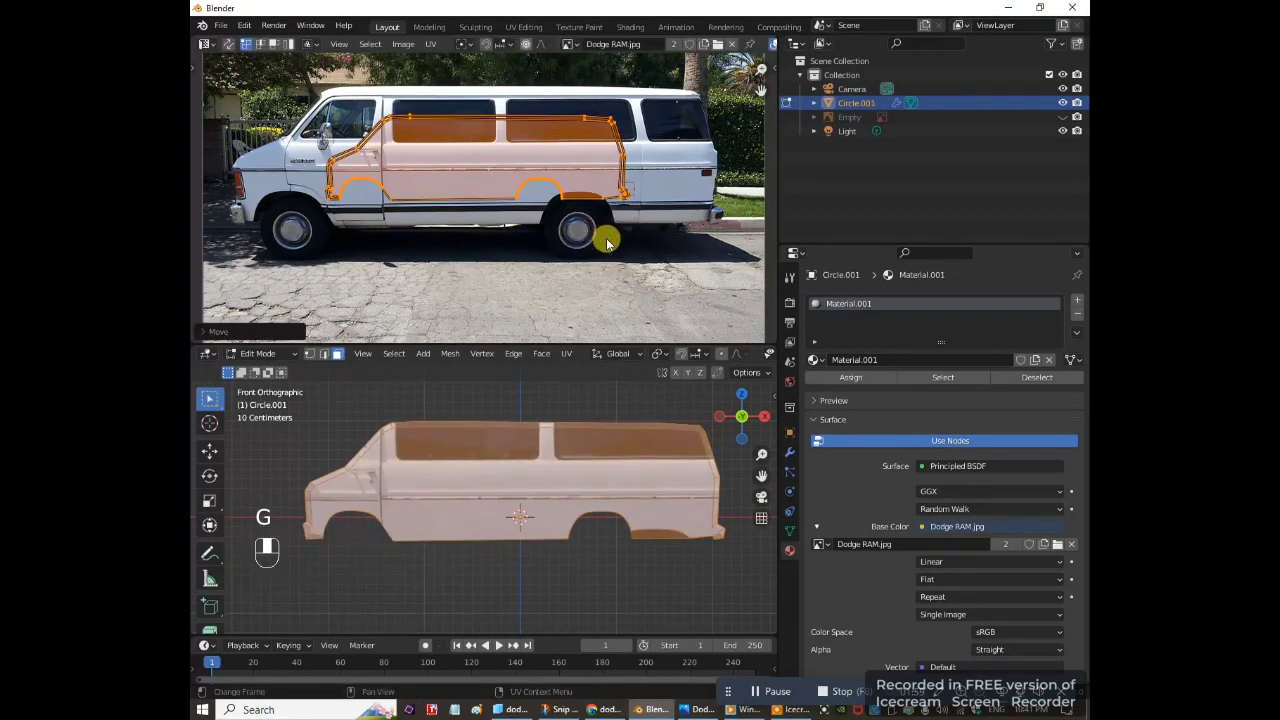
key("s")
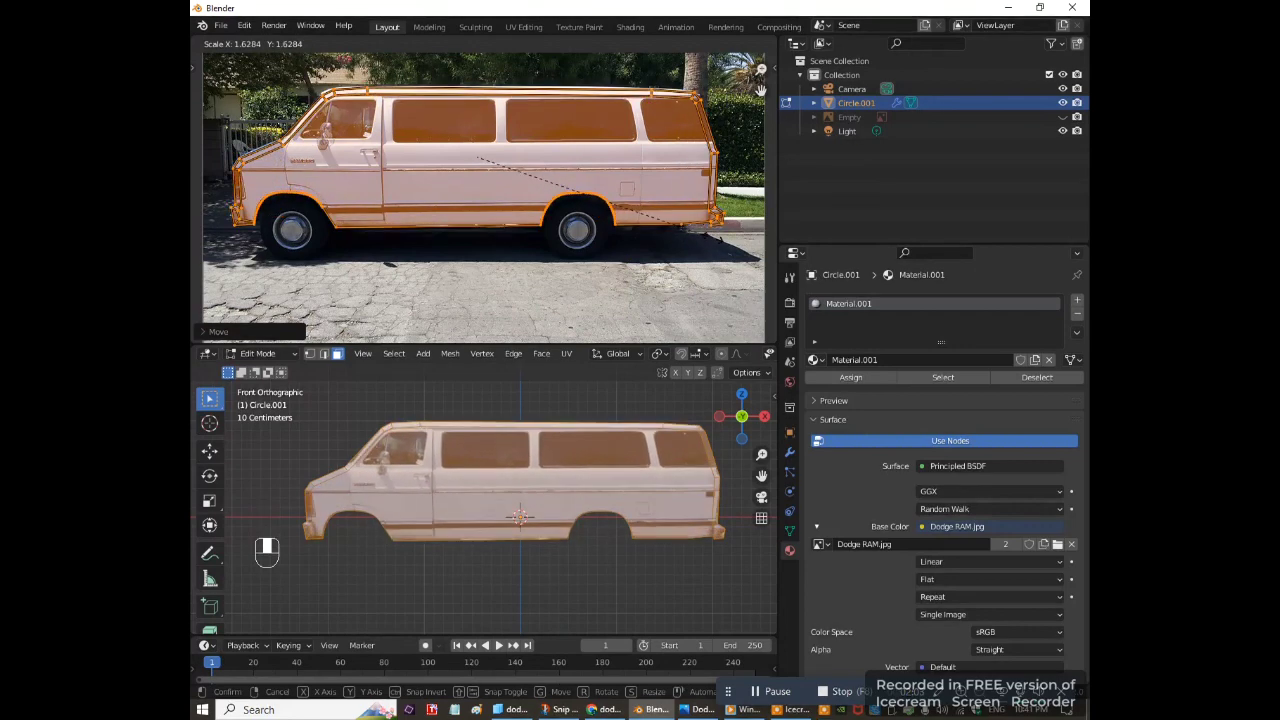
left_click(710, 242)
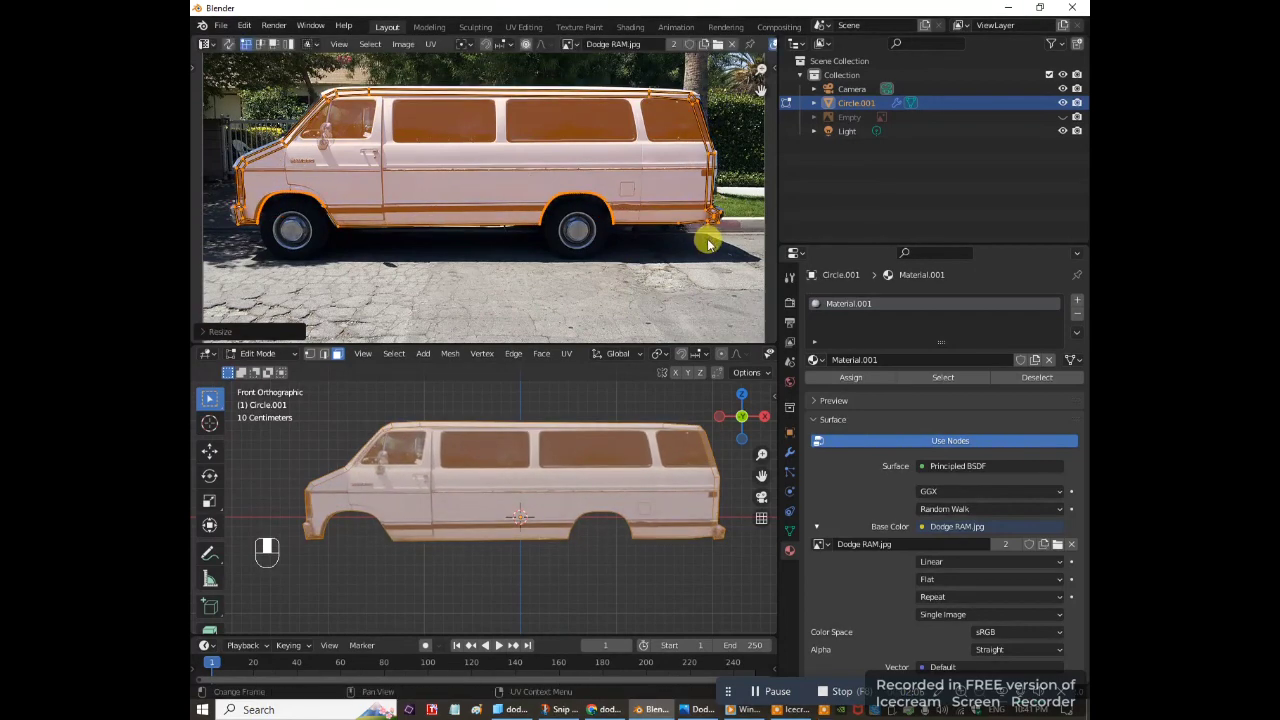
key("g")
left_click(704, 236)
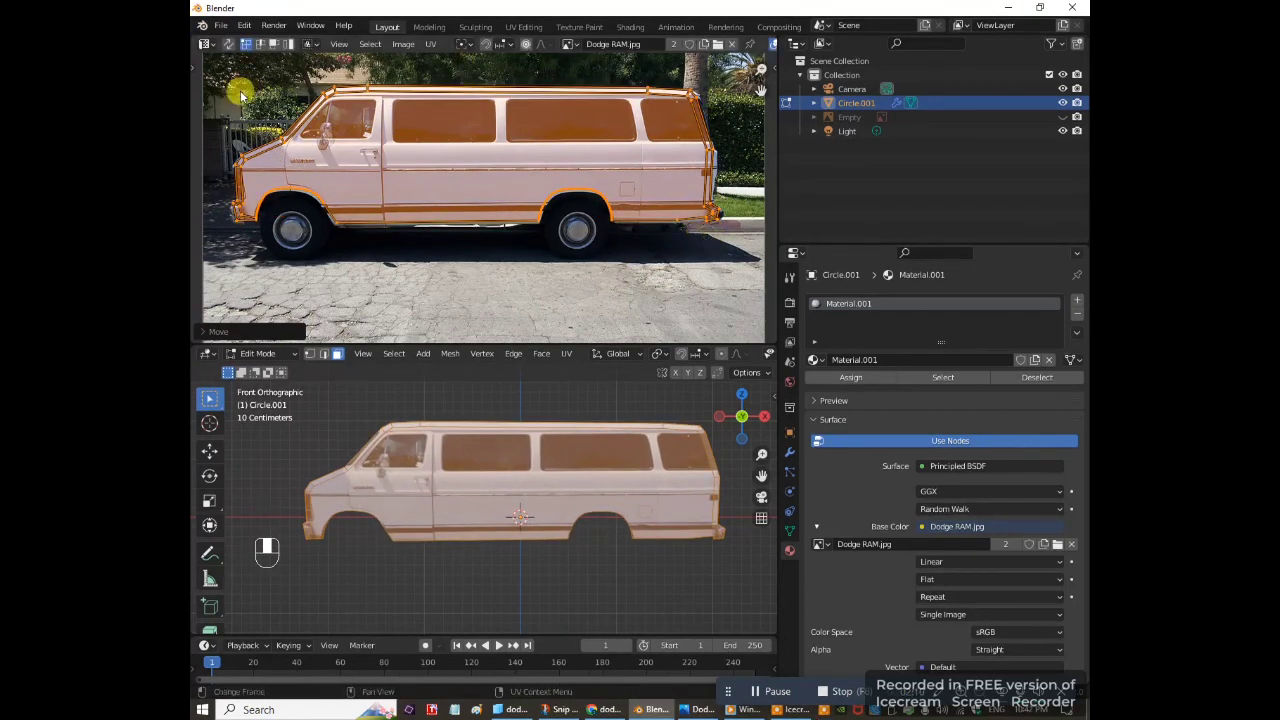
middle_click_drag(501, 177, 543, 206)
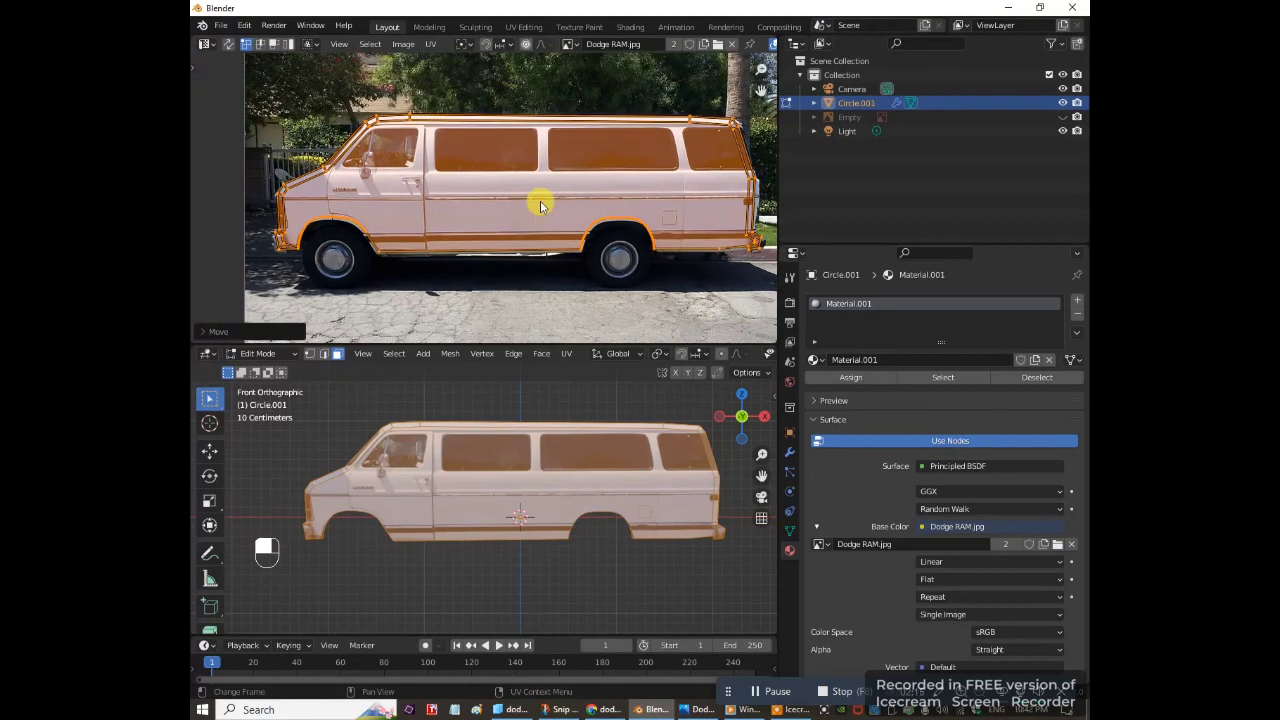
key("g")
left_click(534, 194)
middle_click_drag(435, 524, 510, 527)
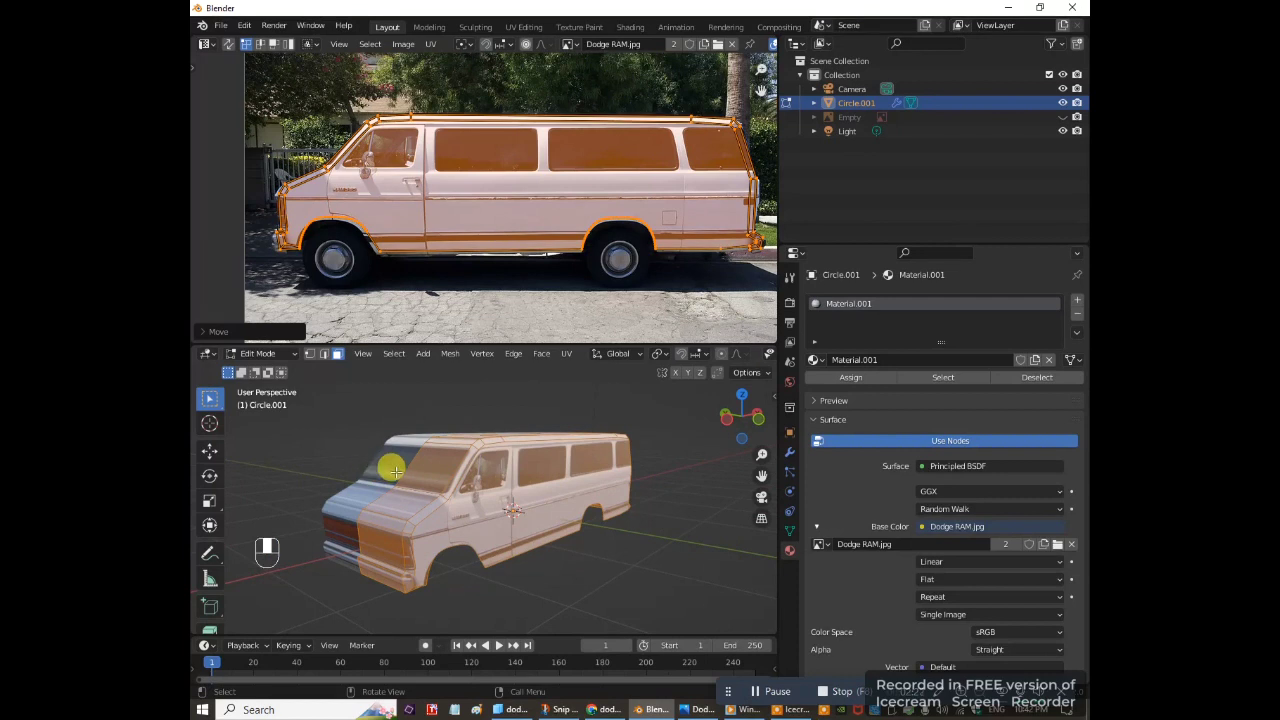
middle_click_drag(437, 477, 485, 483)
key("Tab")
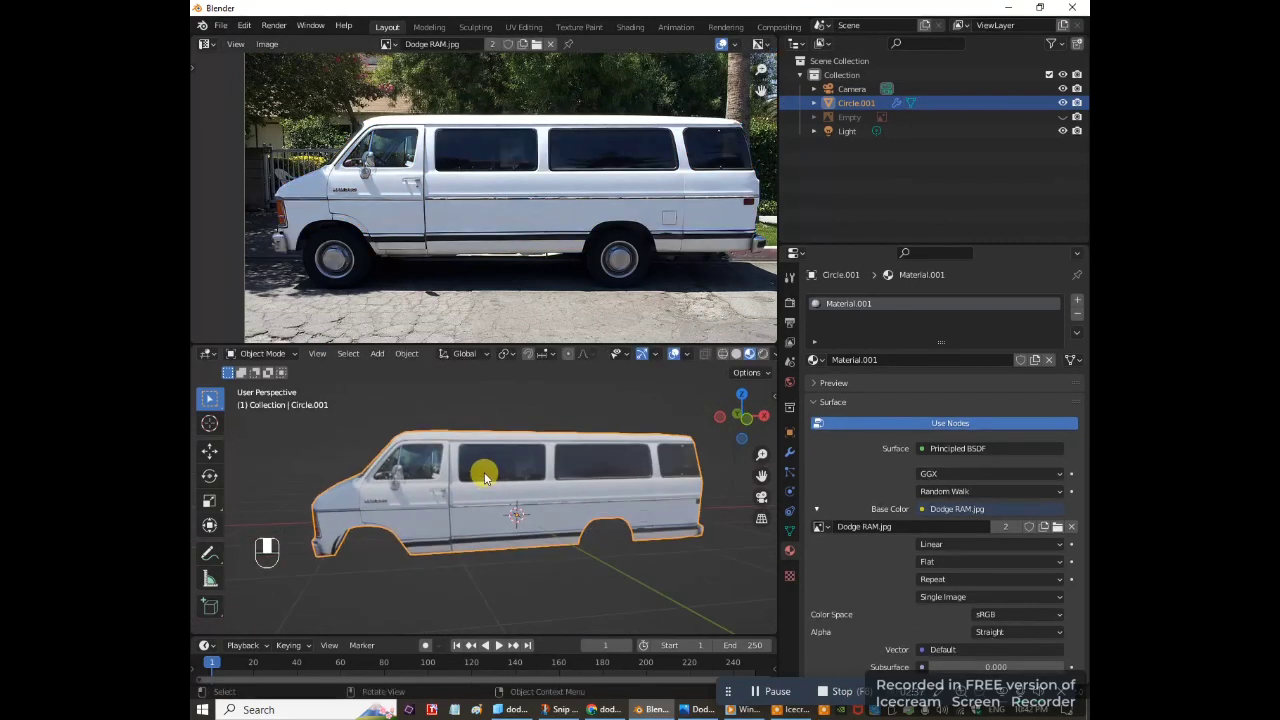
Add a cylinder mesh in Object Mode from the front orthographic view
key("KP_1")
key("Tab")
key("Tab")
left_click_drag(543, 342, 540, 222)
key("shift+a")
mouse_move(533, 347)
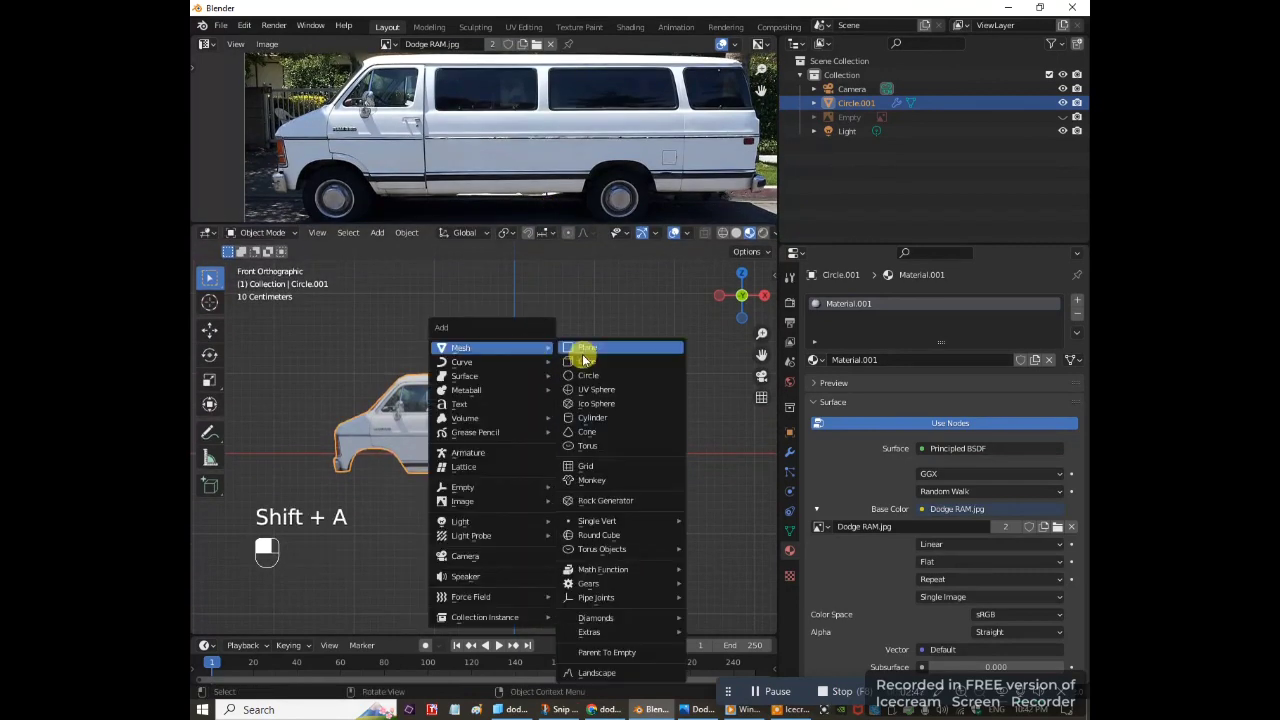
left_click(604, 421)
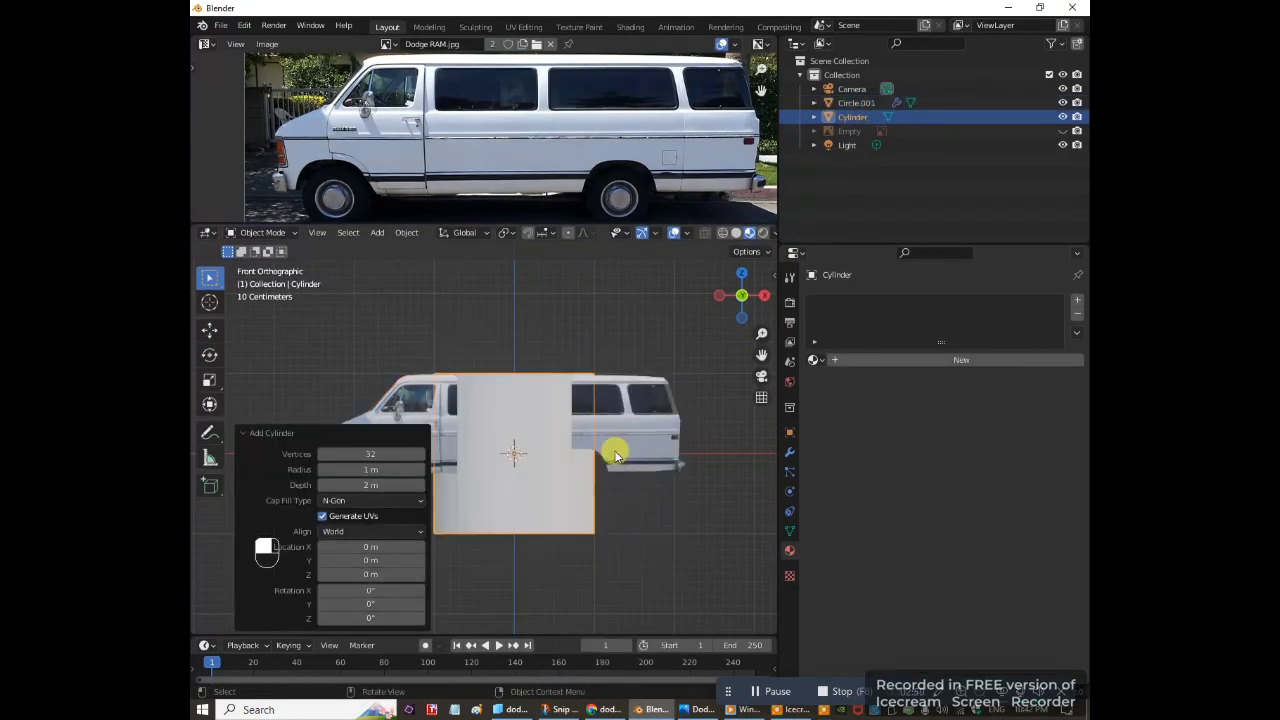
Rotate the cylinder 90° on X, scale it to 0.28, and place it at the front wheel
type("rx90")
key("Return")
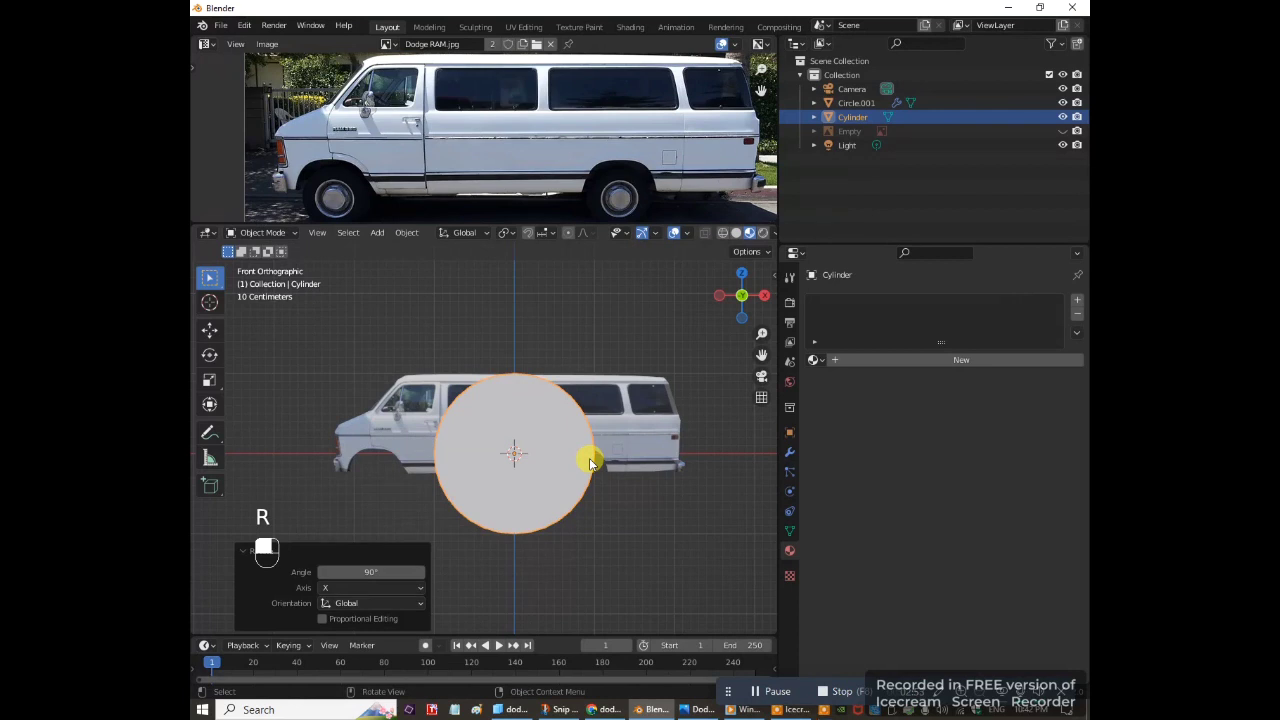
type("s.28")
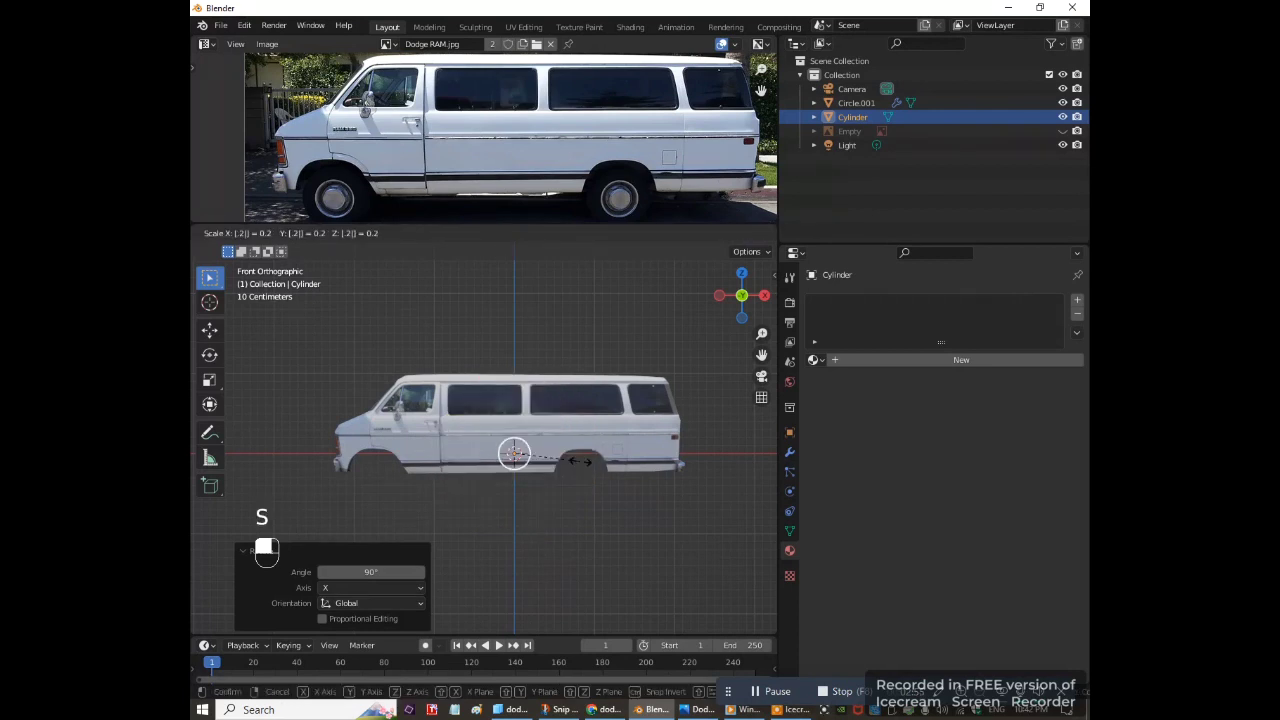
key("Return")
key("g")
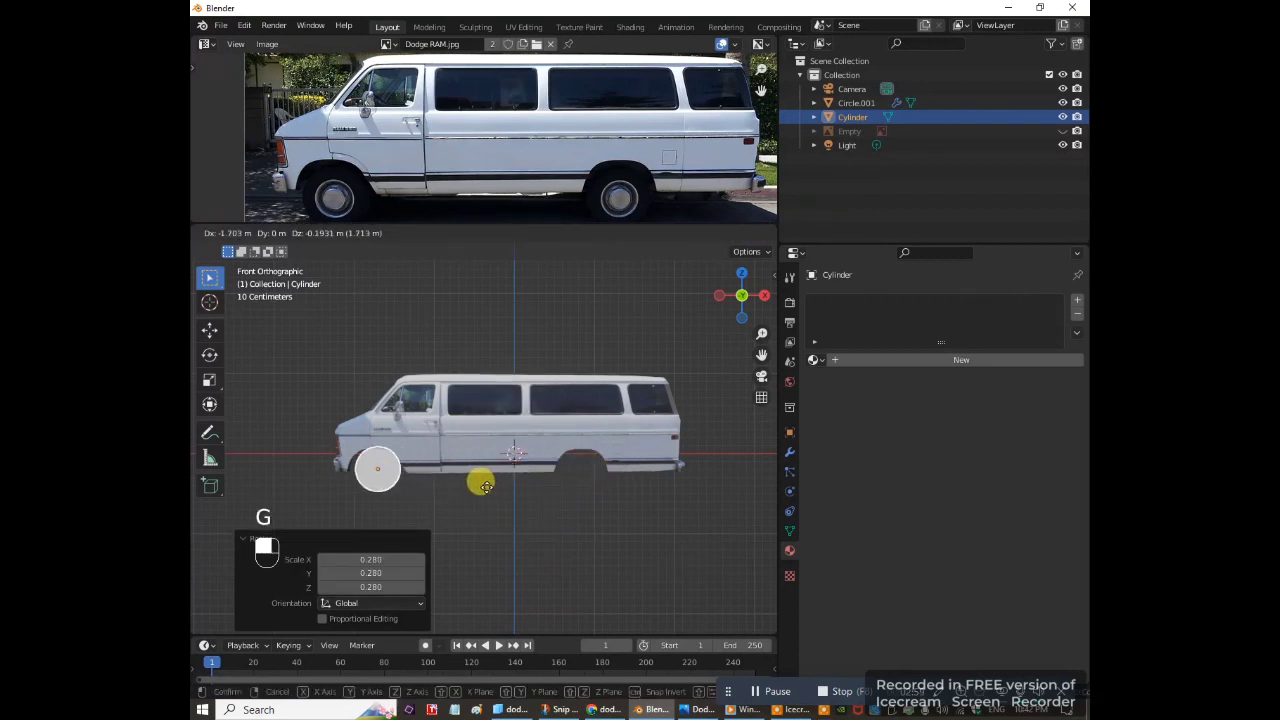
left_click(481, 487)
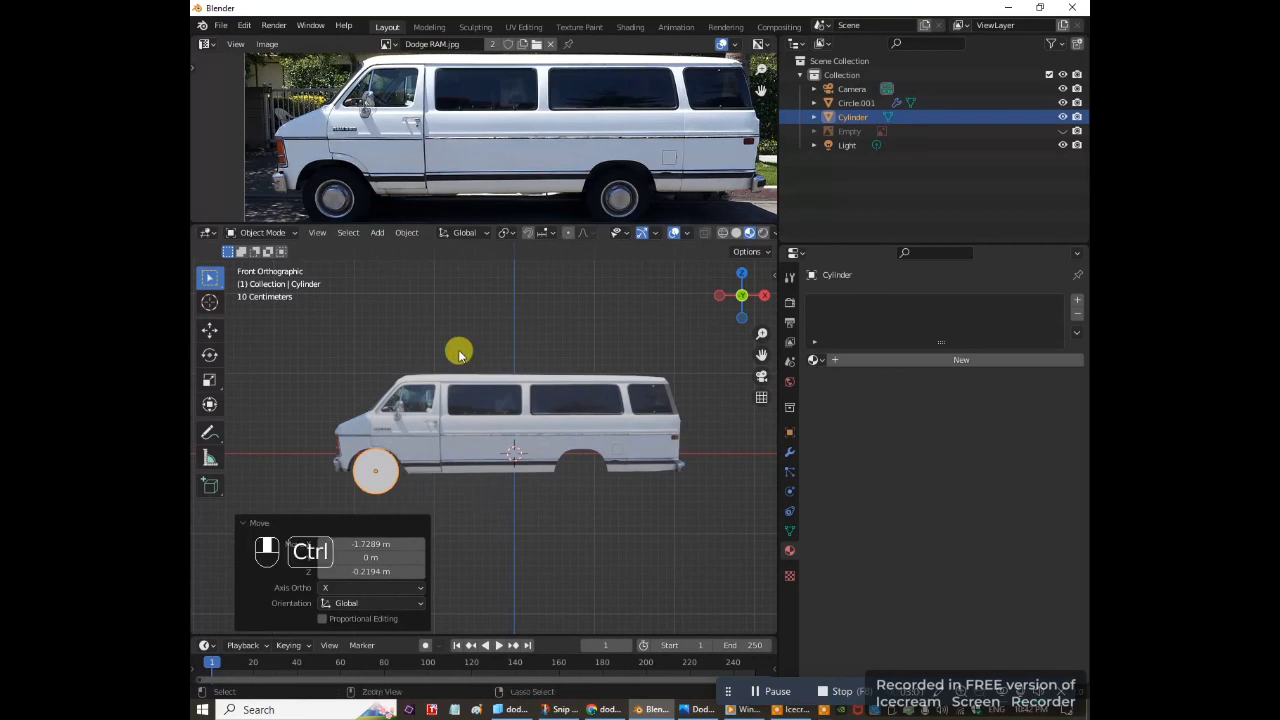
Flatten the cylinder to 0.3 along Y and move it outward to the van's side
key("ctrl+KP_3")
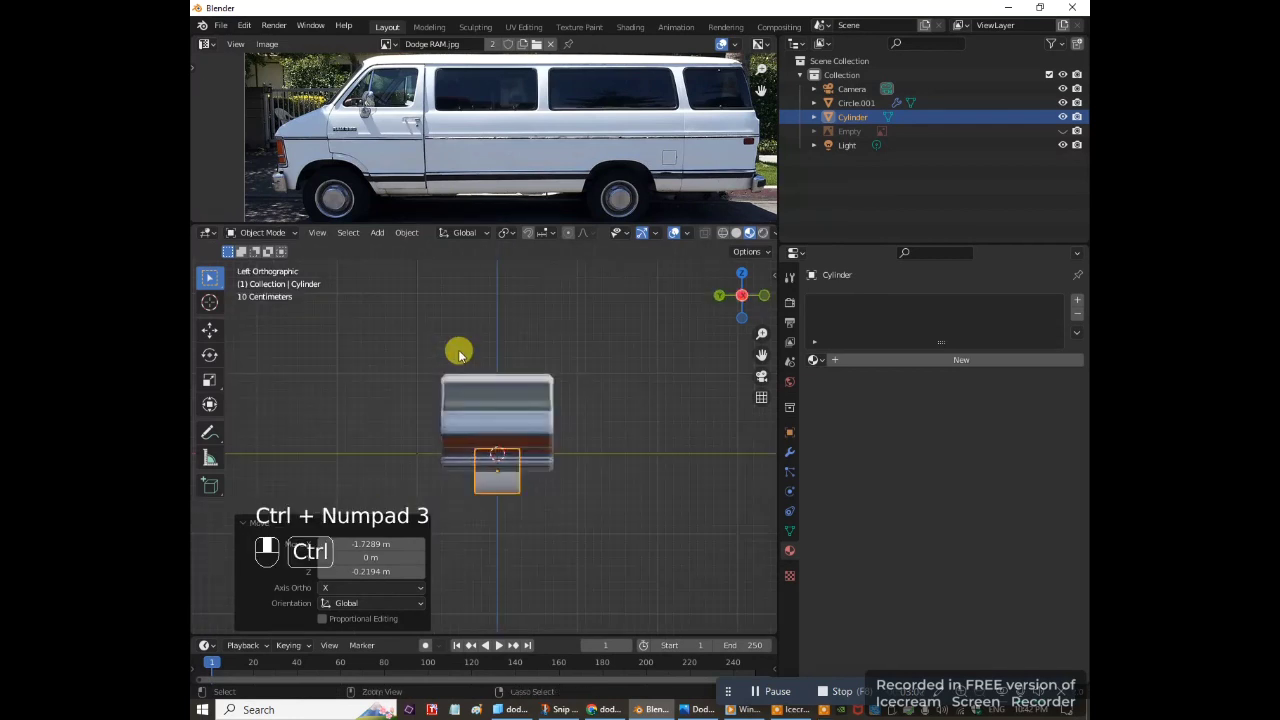
type("sy")
type(".3")
left_click(569, 481)
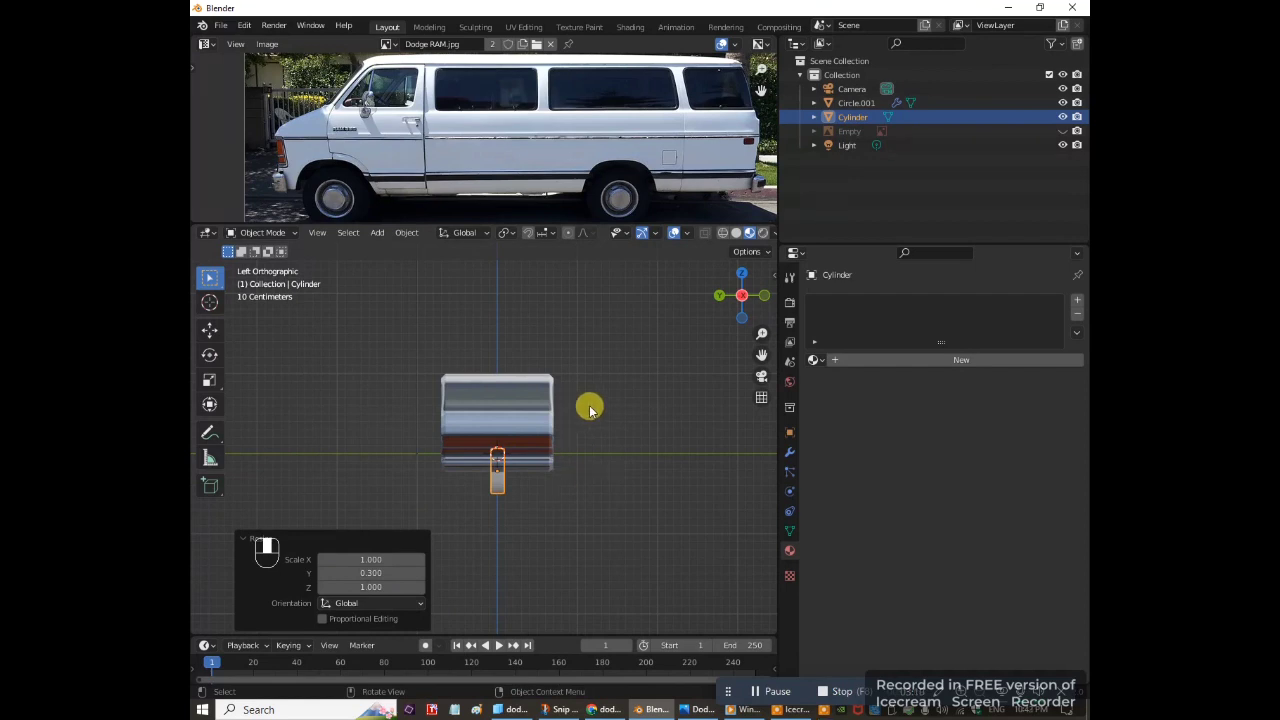
key("g")
key("y")
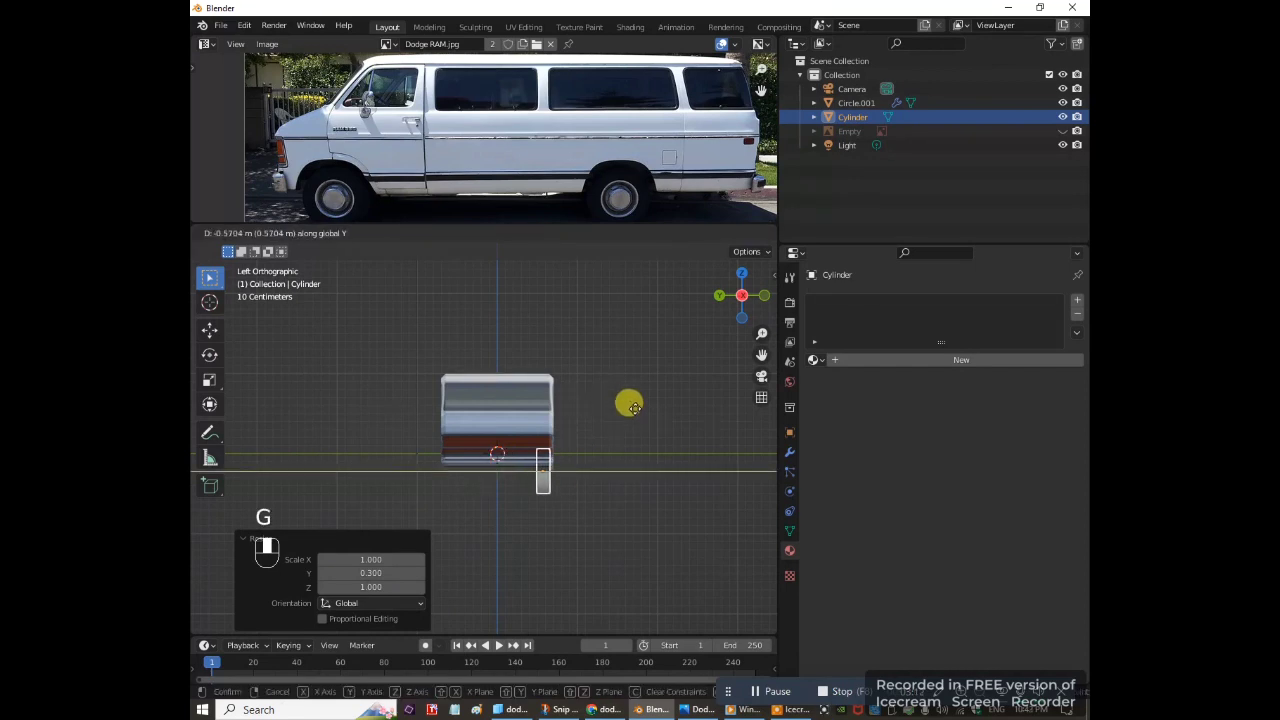
left_click(637, 414)
key("KP_1")
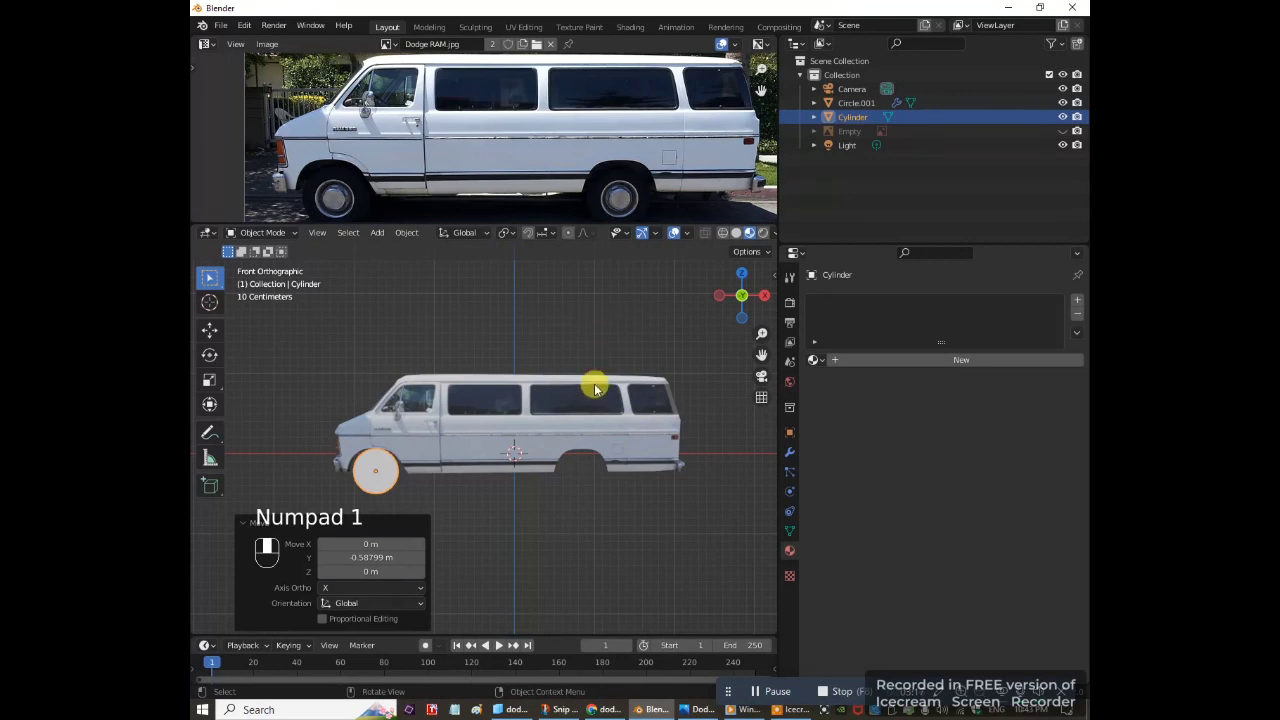
In wireframe with the reference photo shown, align the cylinder with the photo's front wheel
key("z")
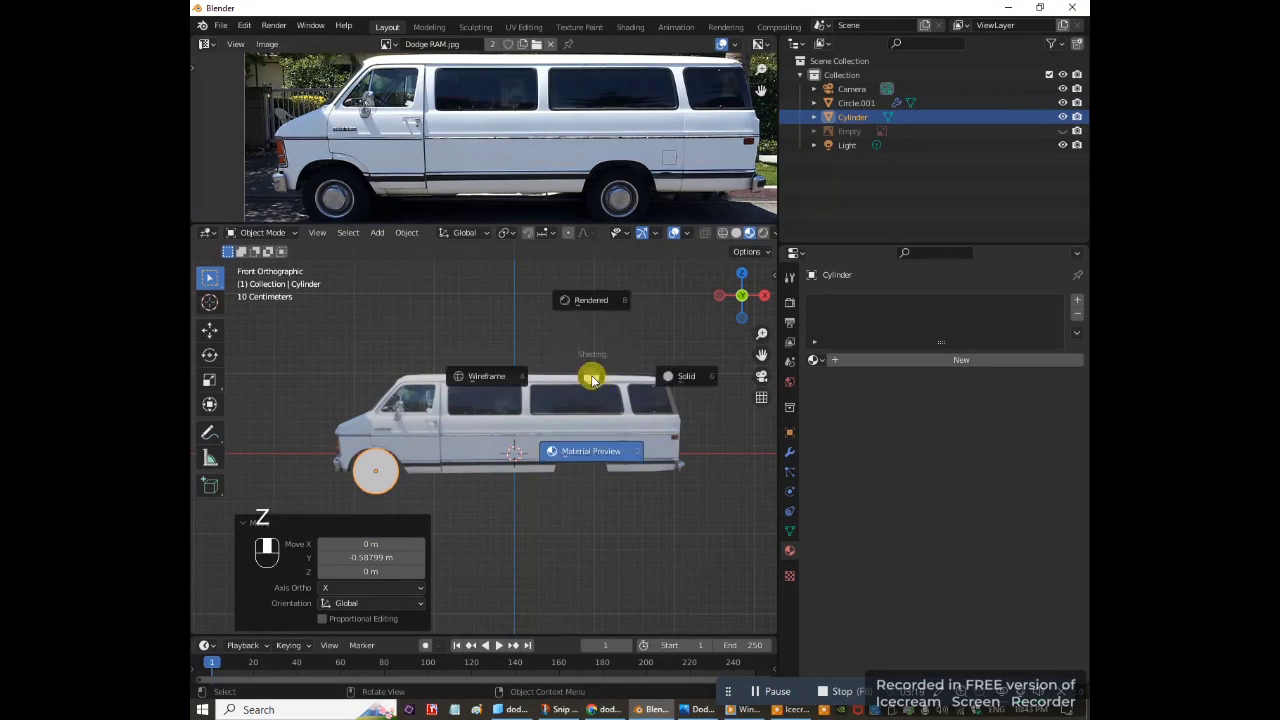
key("KP_4")
left_click(1063, 131)
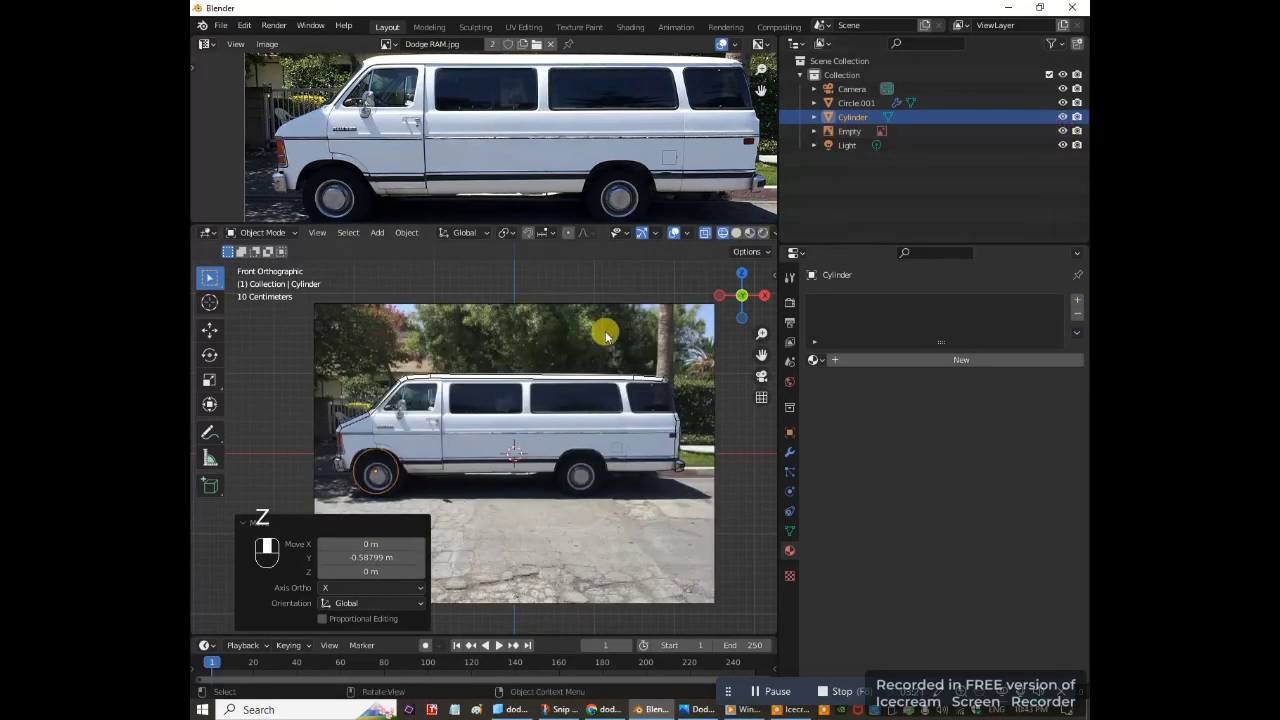
left_click_drag(760, 350, 737, 371)
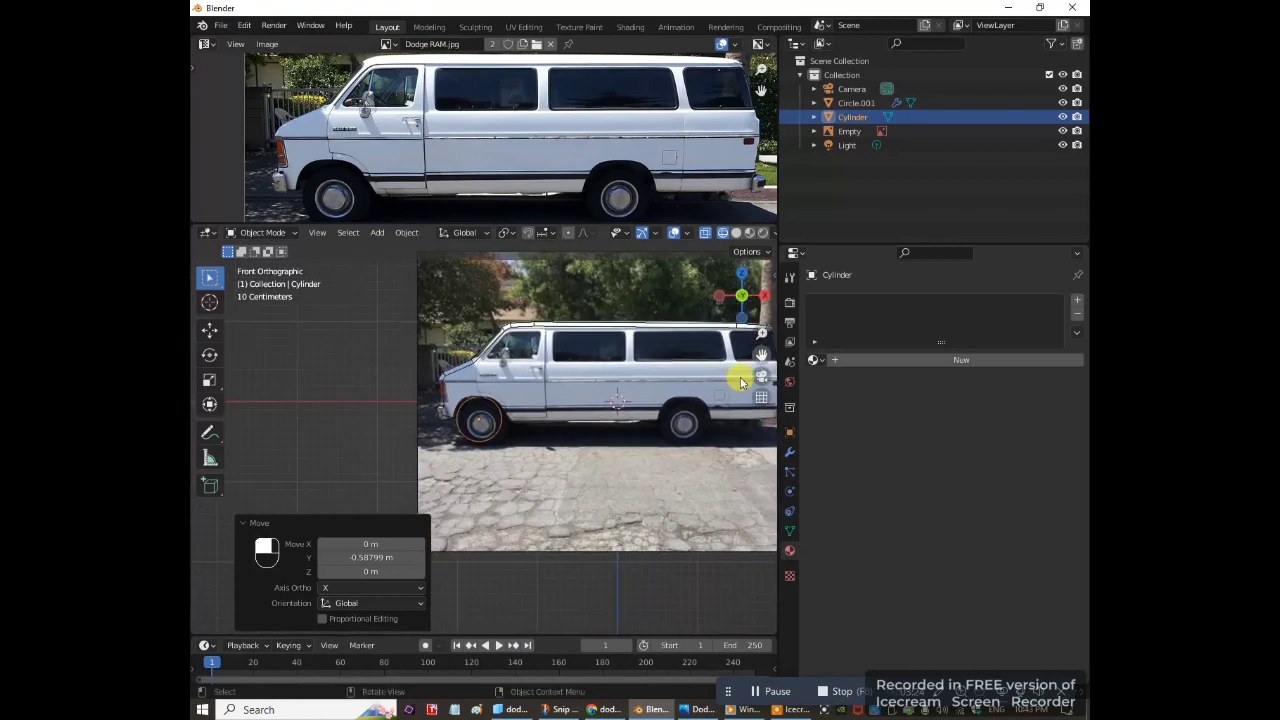
scroll(607, 477, "up", 4)
key("g")
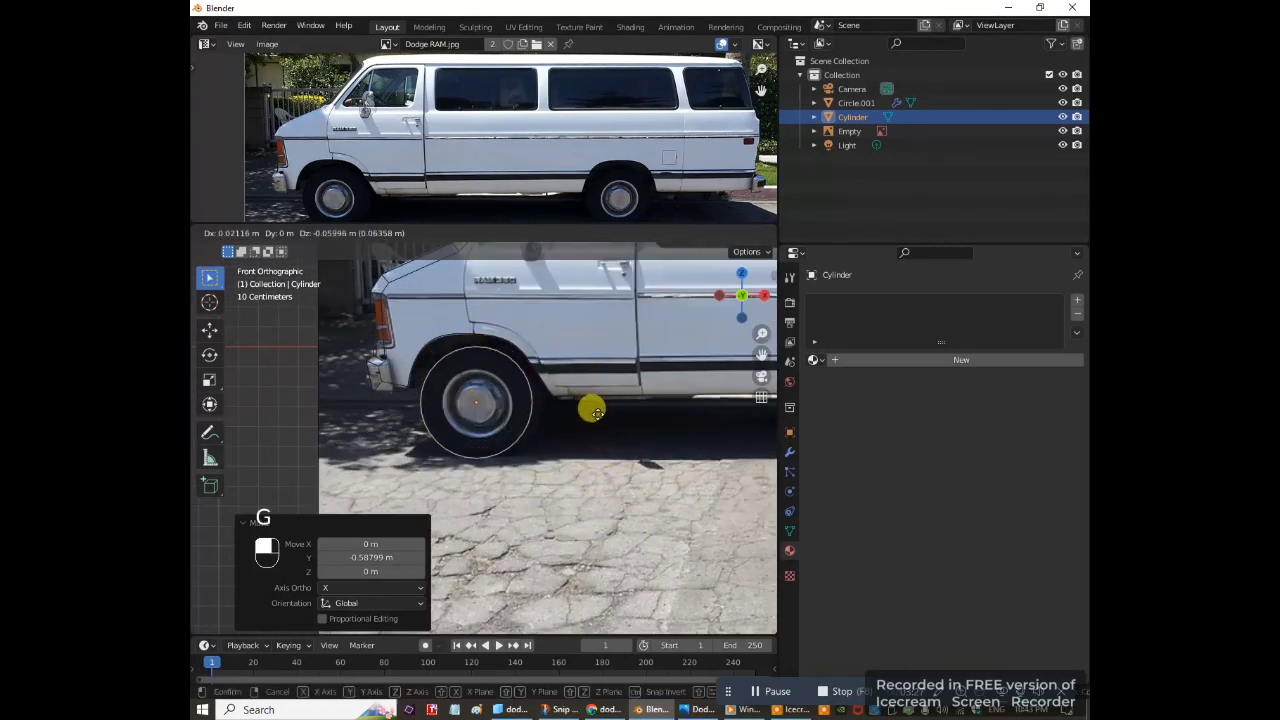
left_click(596, 413)
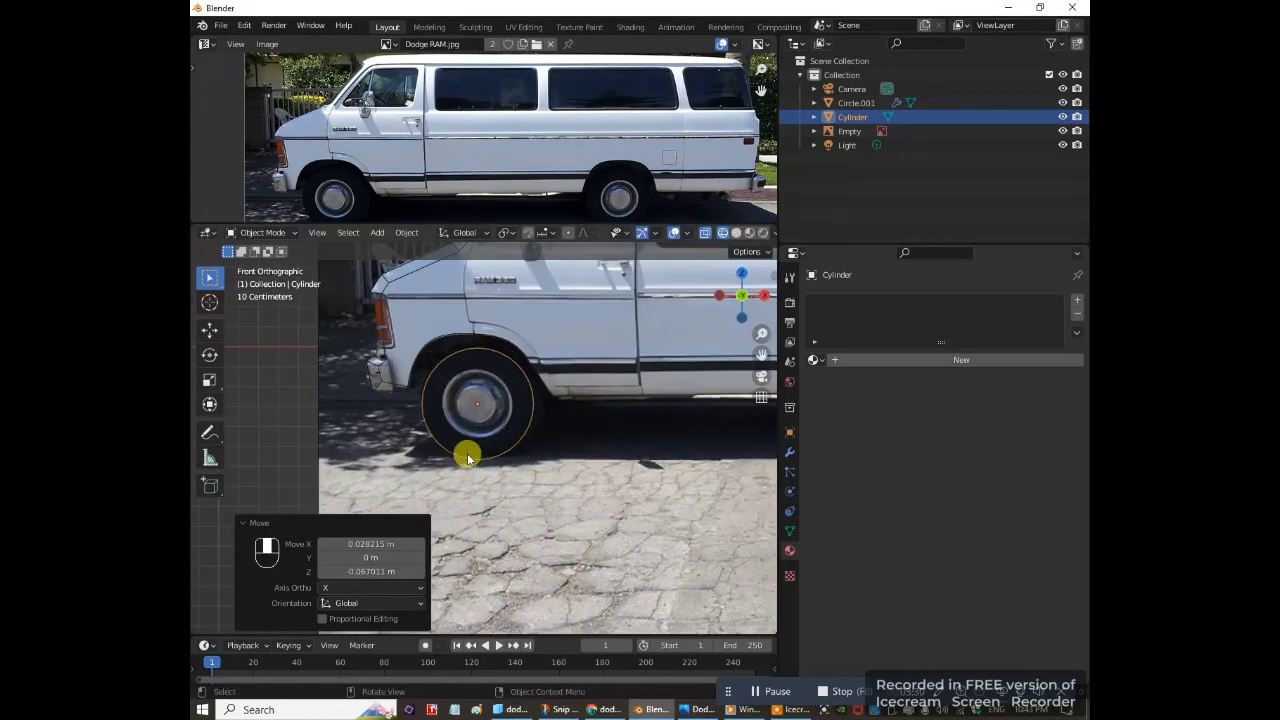
scroll(528, 416, "down", 2)
scroll(528, 416, "down", 3)
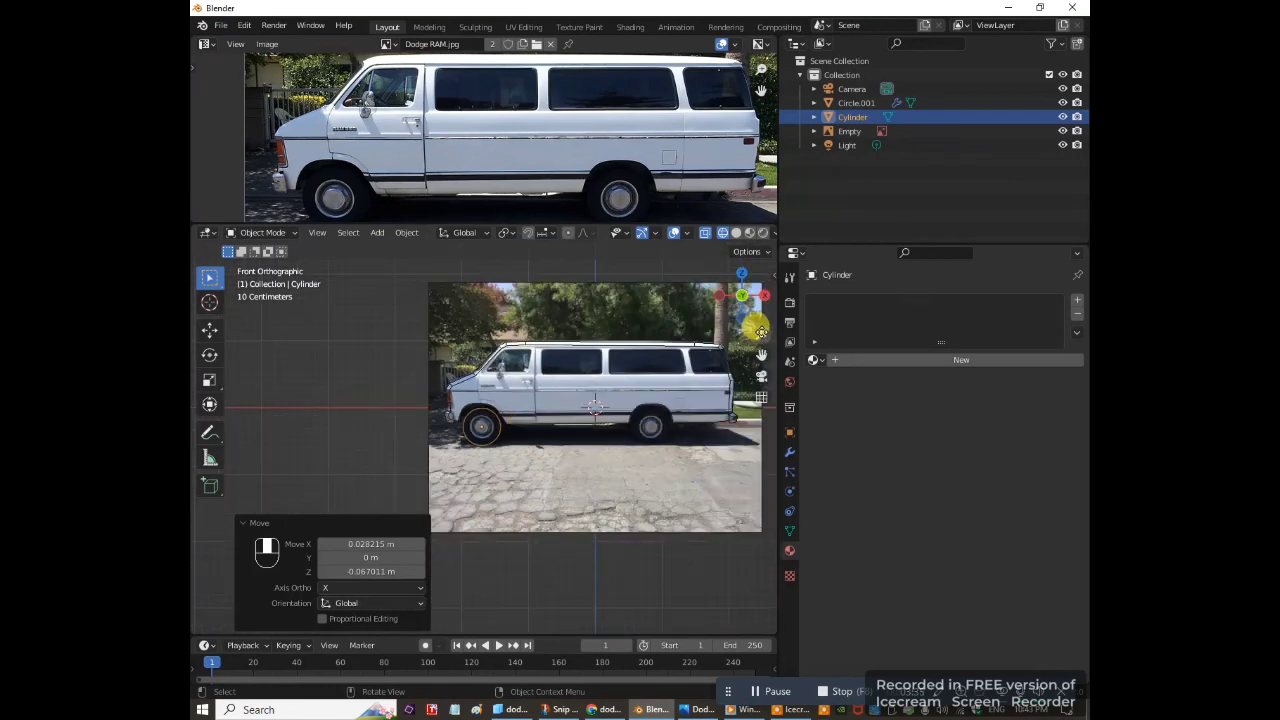
Switch the viewport to Material Preview shading and bring up the existing materials list
key("z")
left_click(631, 455)
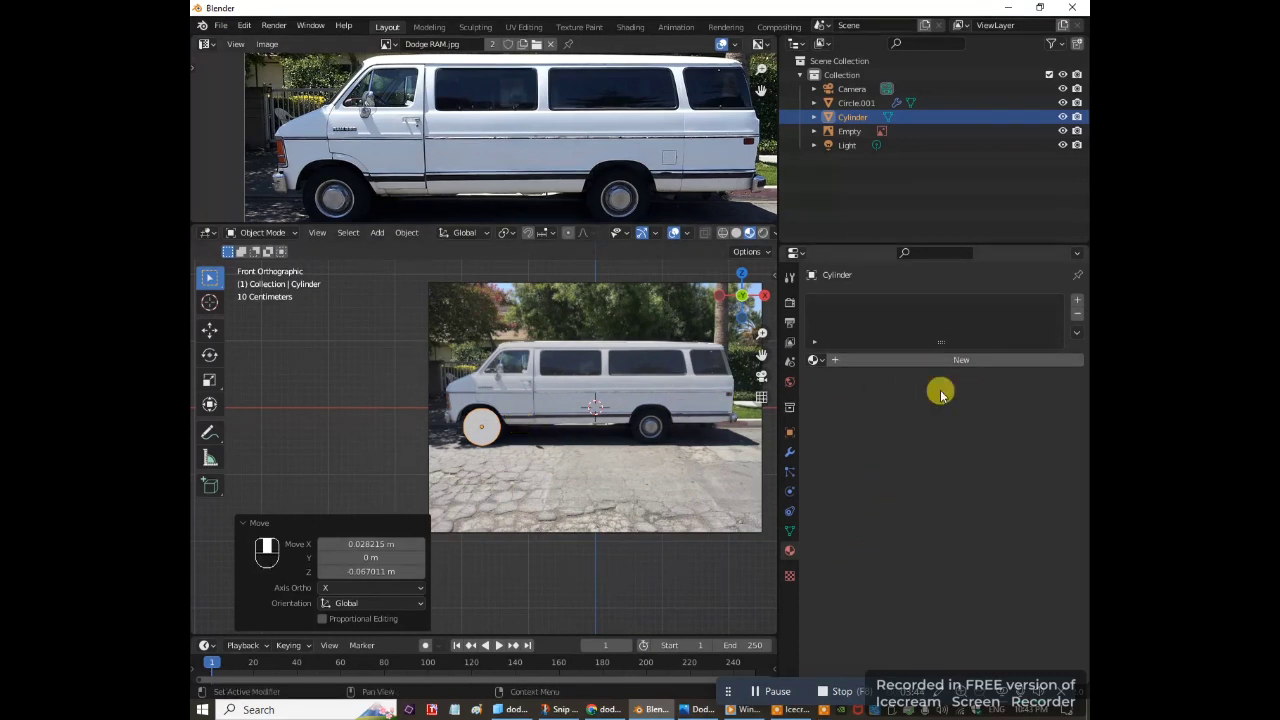
left_click(816, 360)
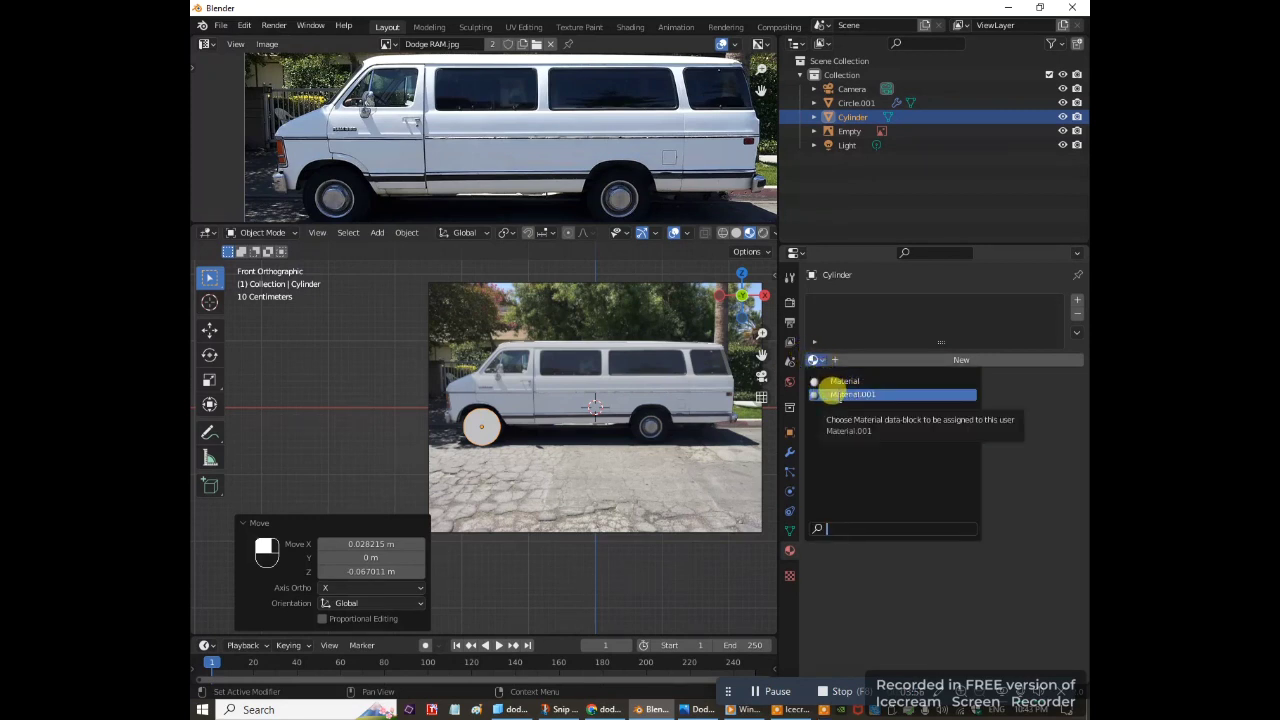
Assign Material.001 to the cylinder and project its UVs from the front view
left_click(840, 394)
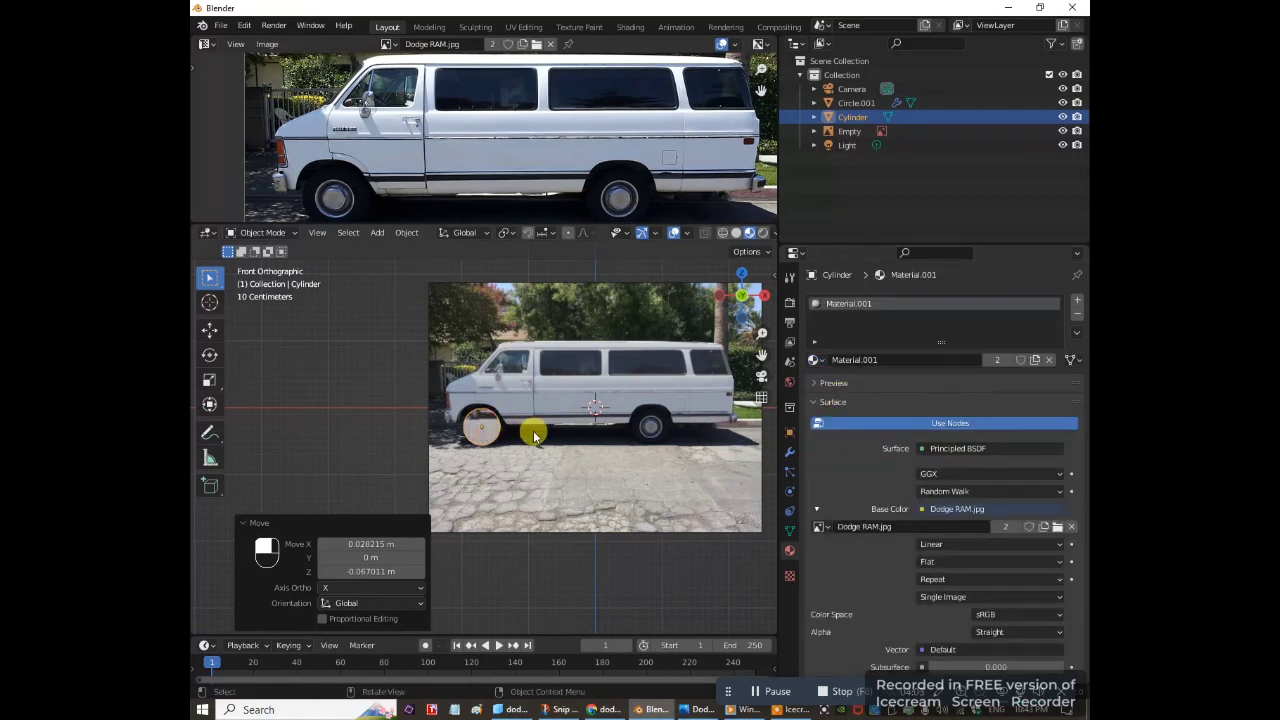
key("Tab")
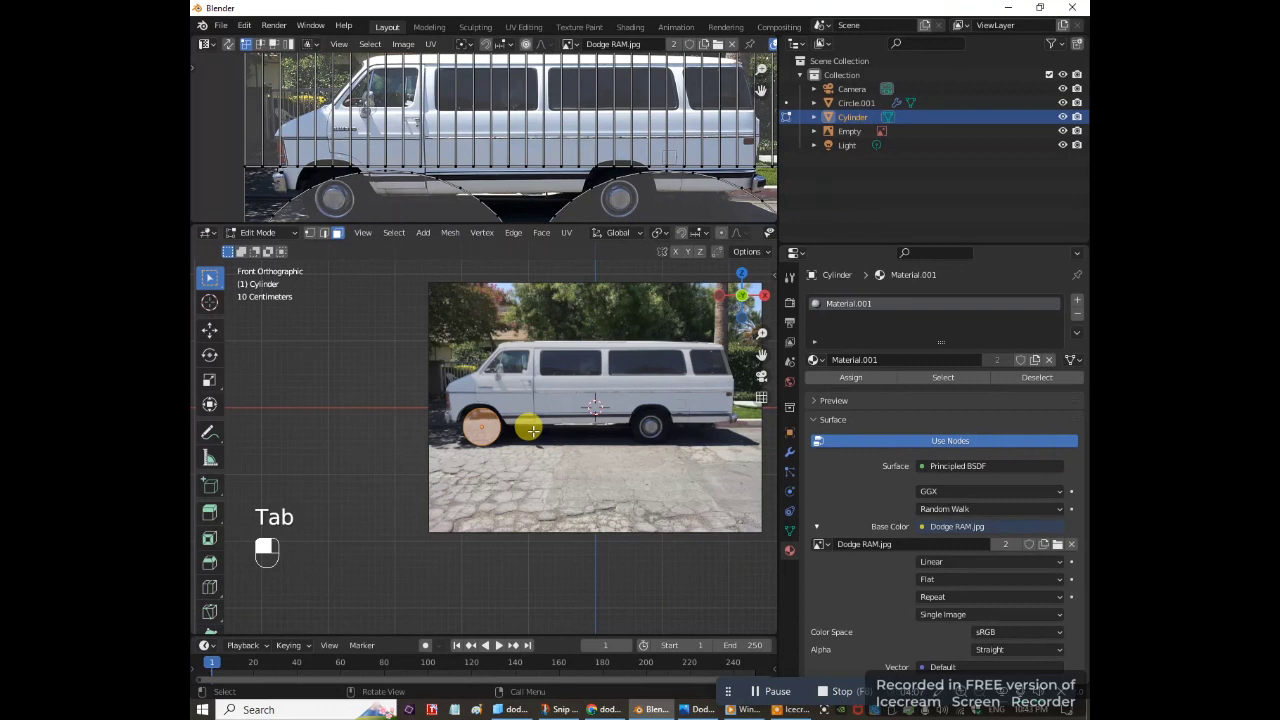
left_click(568, 233)
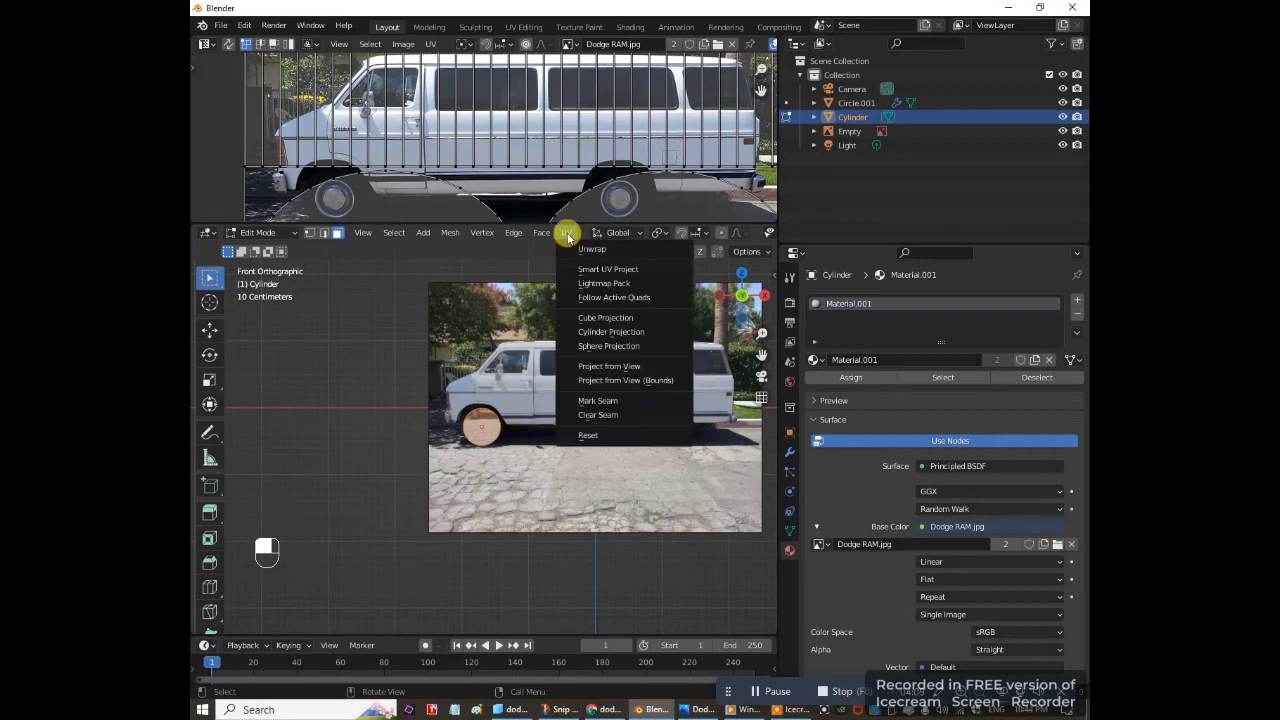
left_click(612, 366)
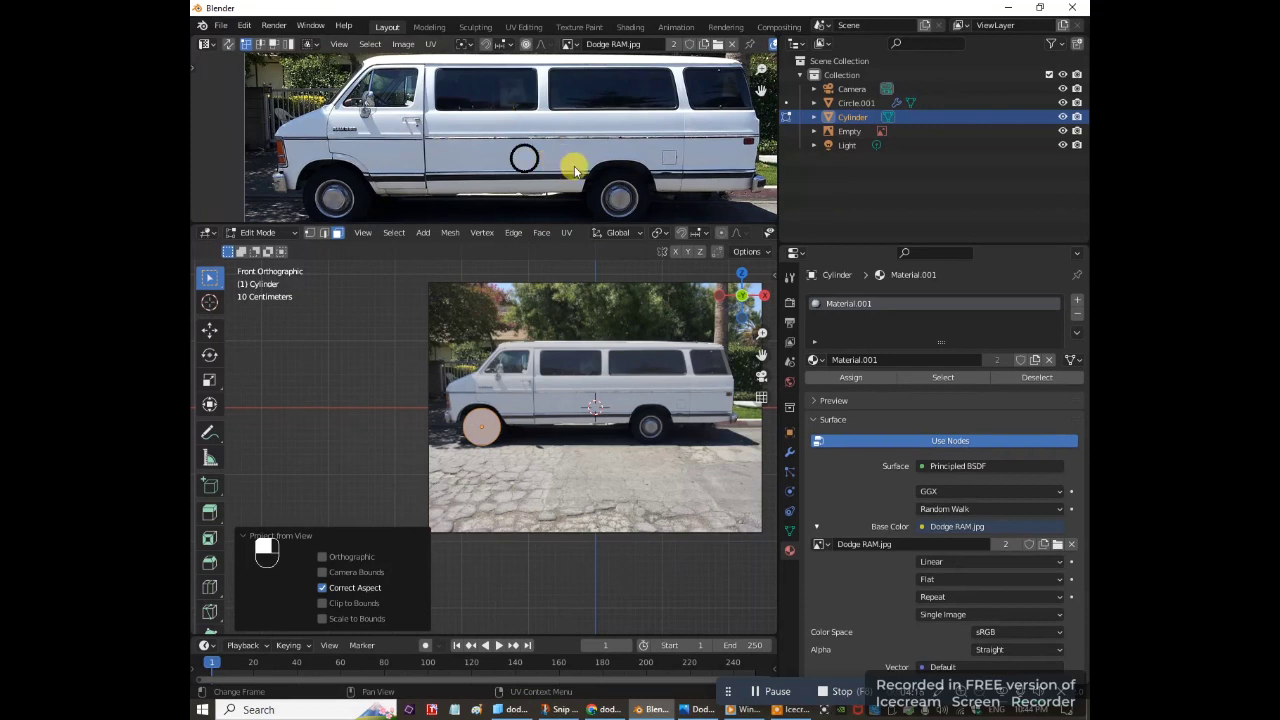
Move the whole UV circle onto the photo's front wheel
key("a")
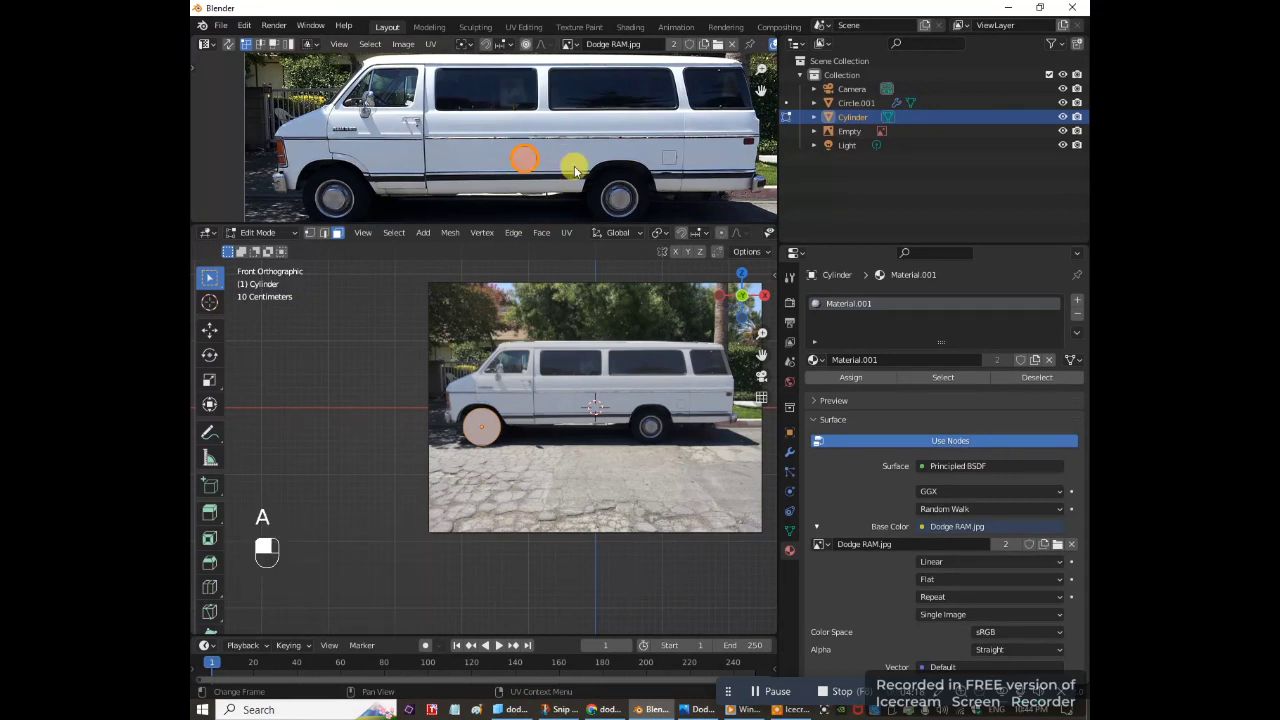
key("g")
left_click(384, 210)
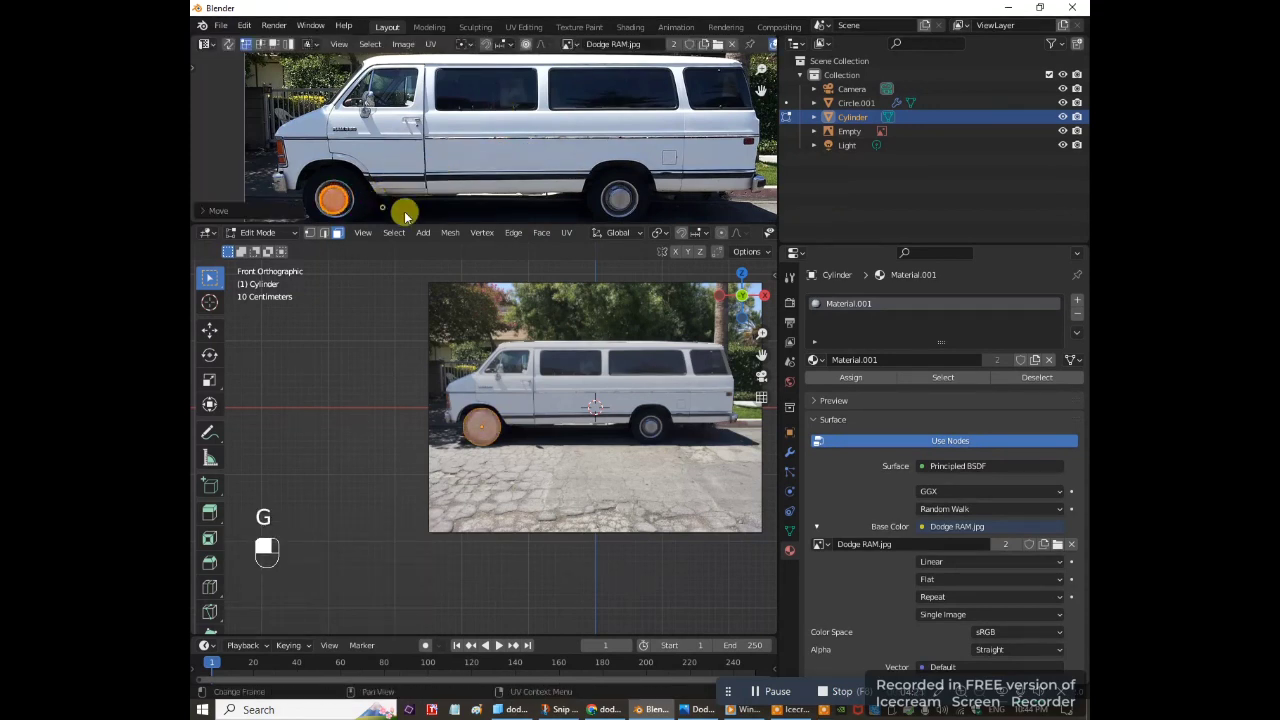
left_click_drag(474, 222, 600, 512)
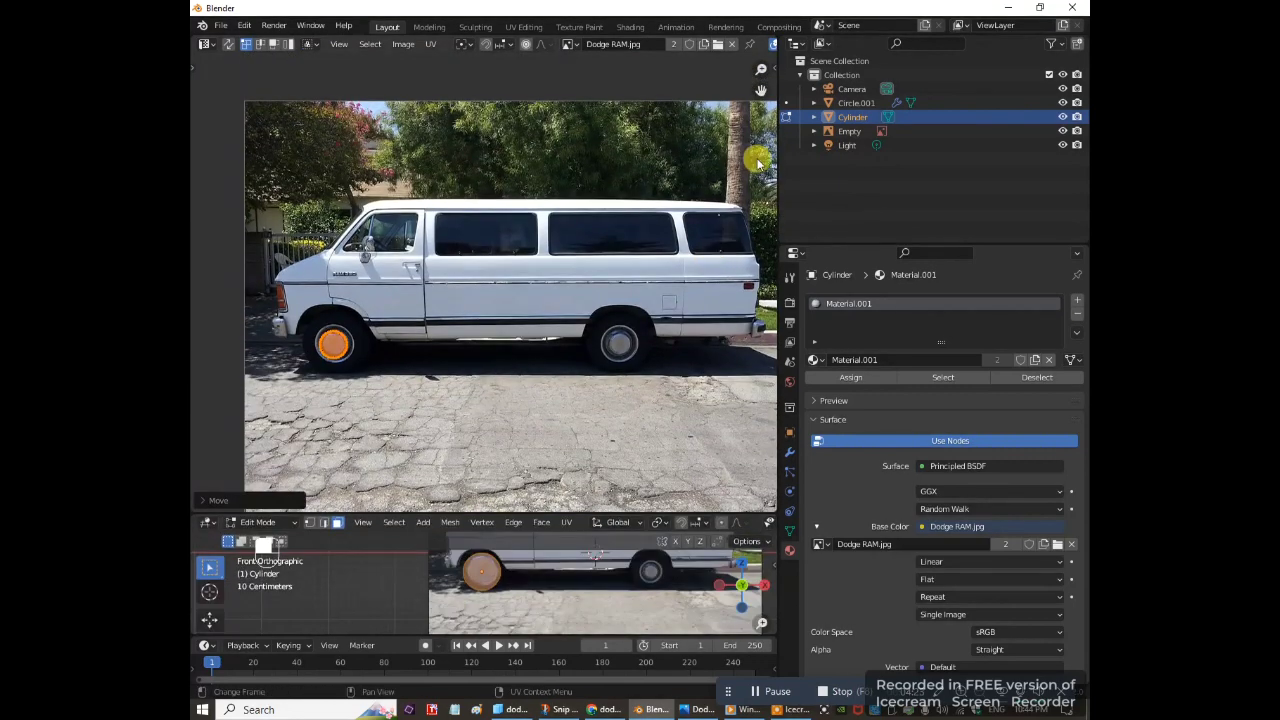
scroll(571, 294, "up", 5)
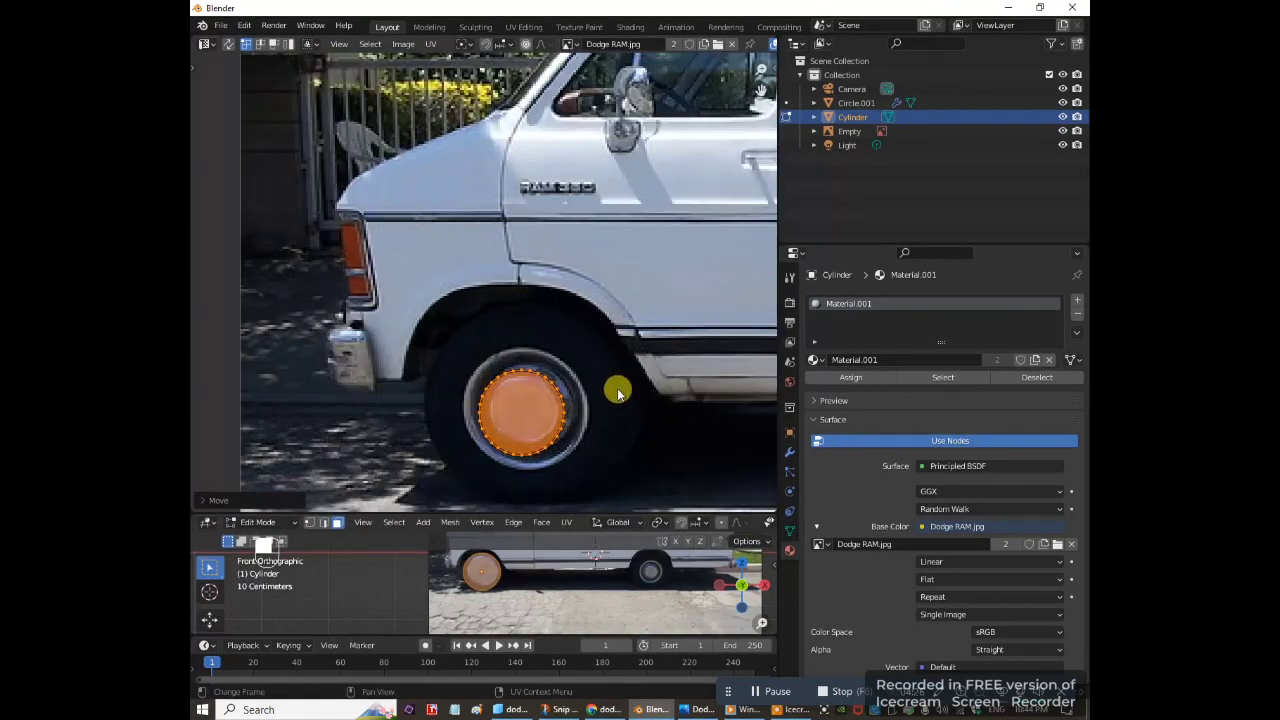
scroll(616, 405, "down", 1)
Scale and recentre the UV circle so it fits the front wheel
key("s")
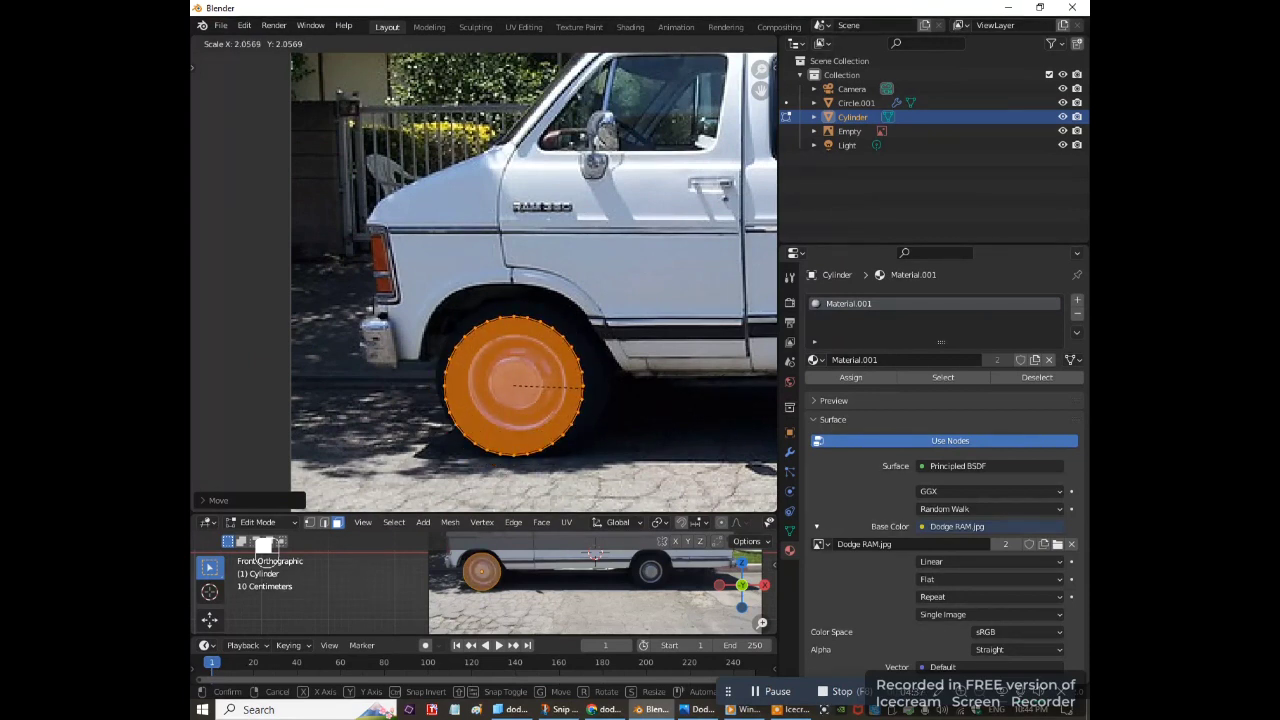
left_click(688, 428)
key("g")
left_click(678, 422)
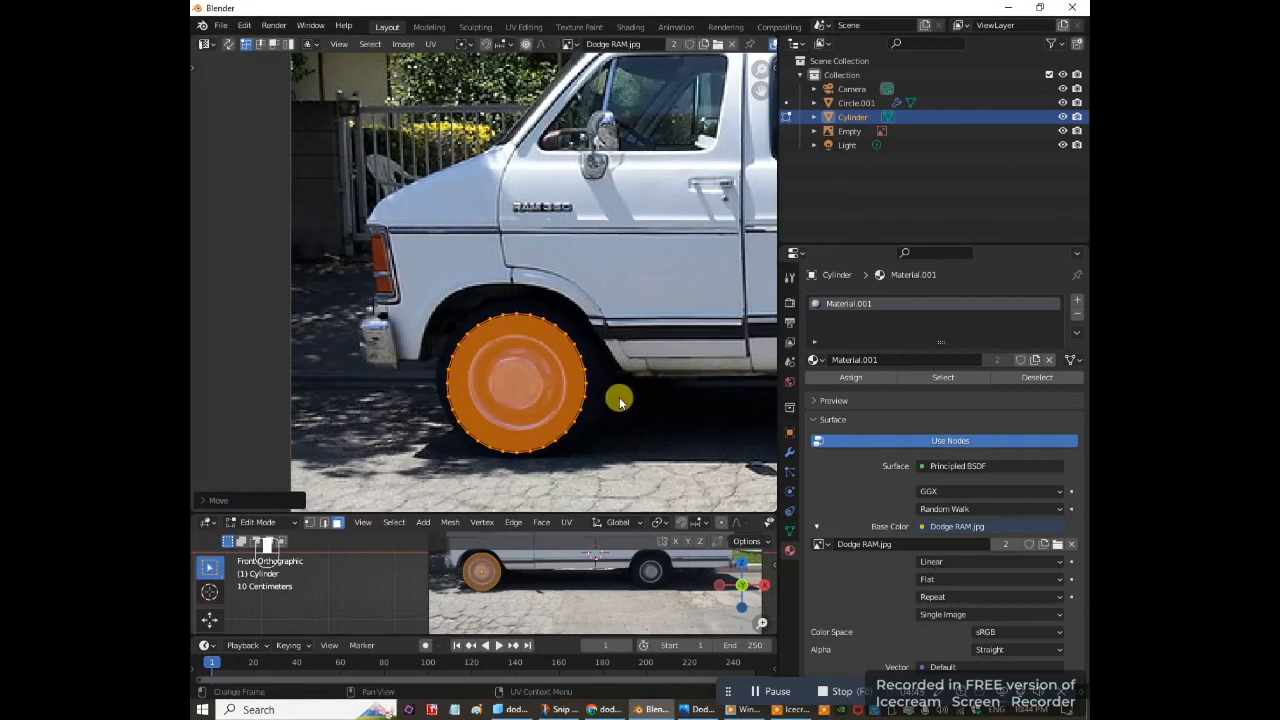
key("ctrl+z")
scroll(590, 450, "down", 3)
Hide the background reference photo and switch to edge selection
left_click_drag(570, 510, 568, 132)
middle_click_drag(566, 420, 507, 475)
left_click(1063, 131)
key("2")
key("2")
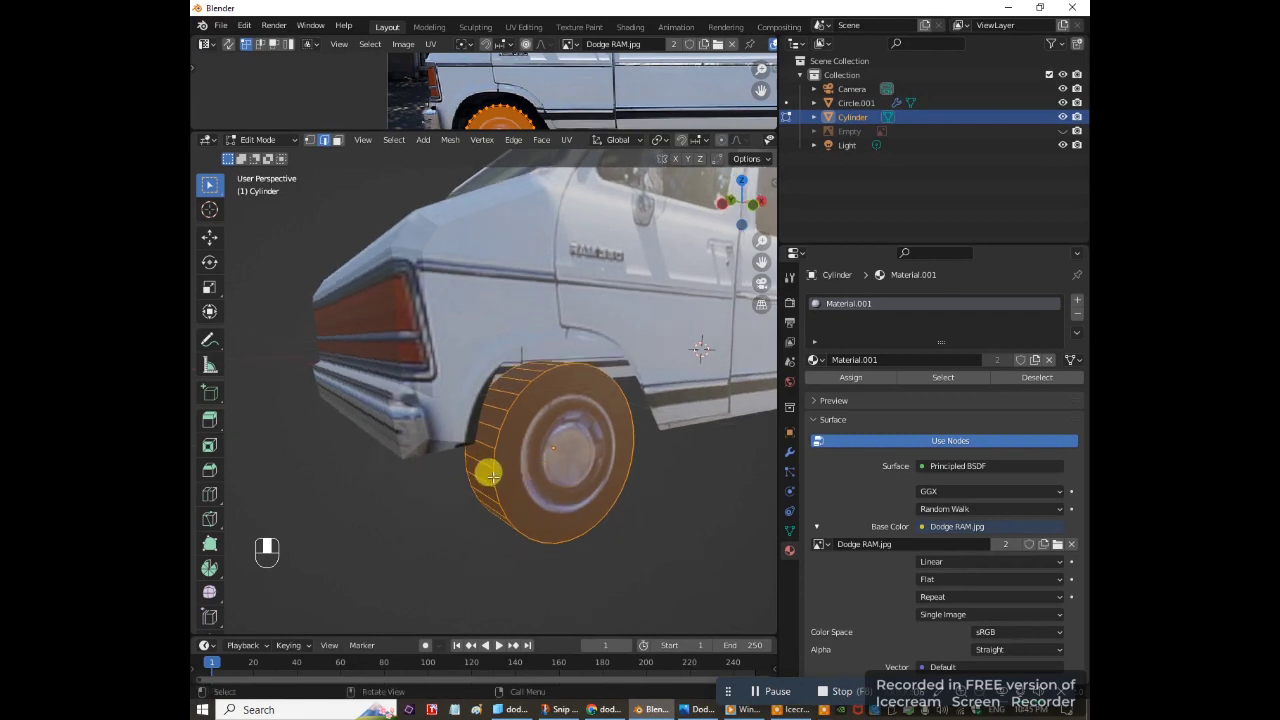
Bevel the edge loop around the wheel's cap to form a rim
key("alt")
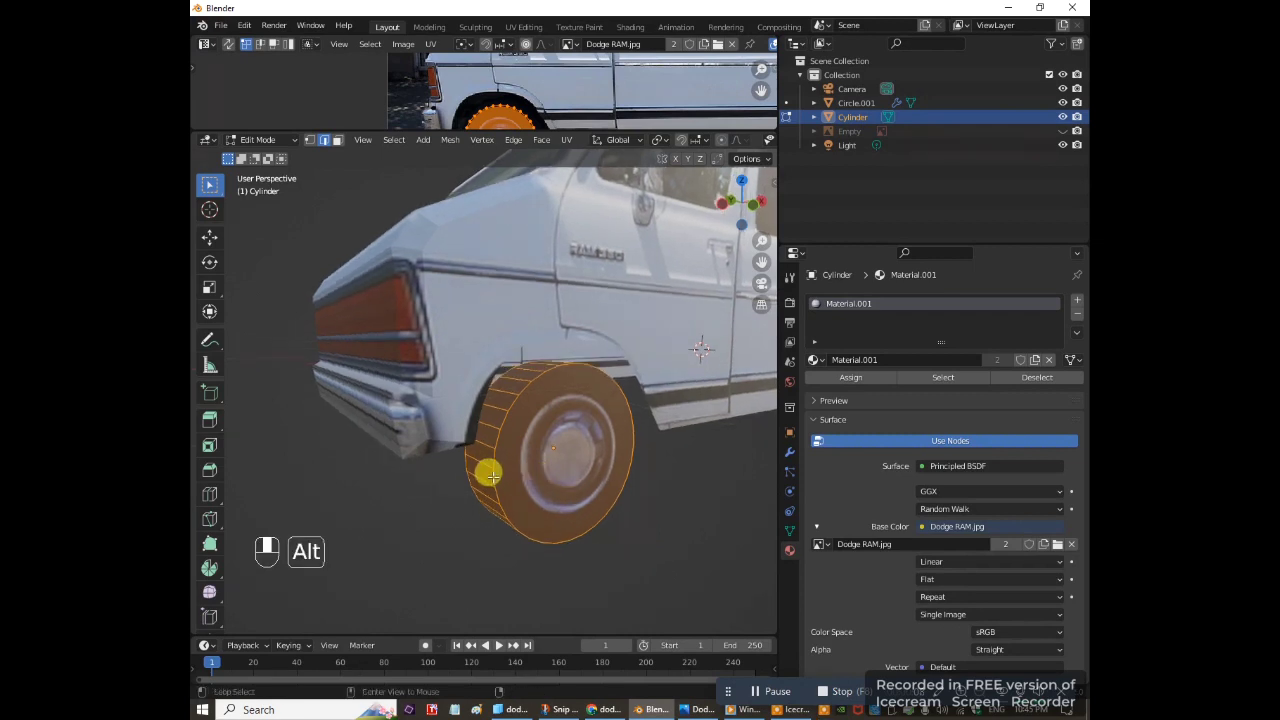
left_click(490, 476, "alt")
key("ctrl")
key("ctrl+b")
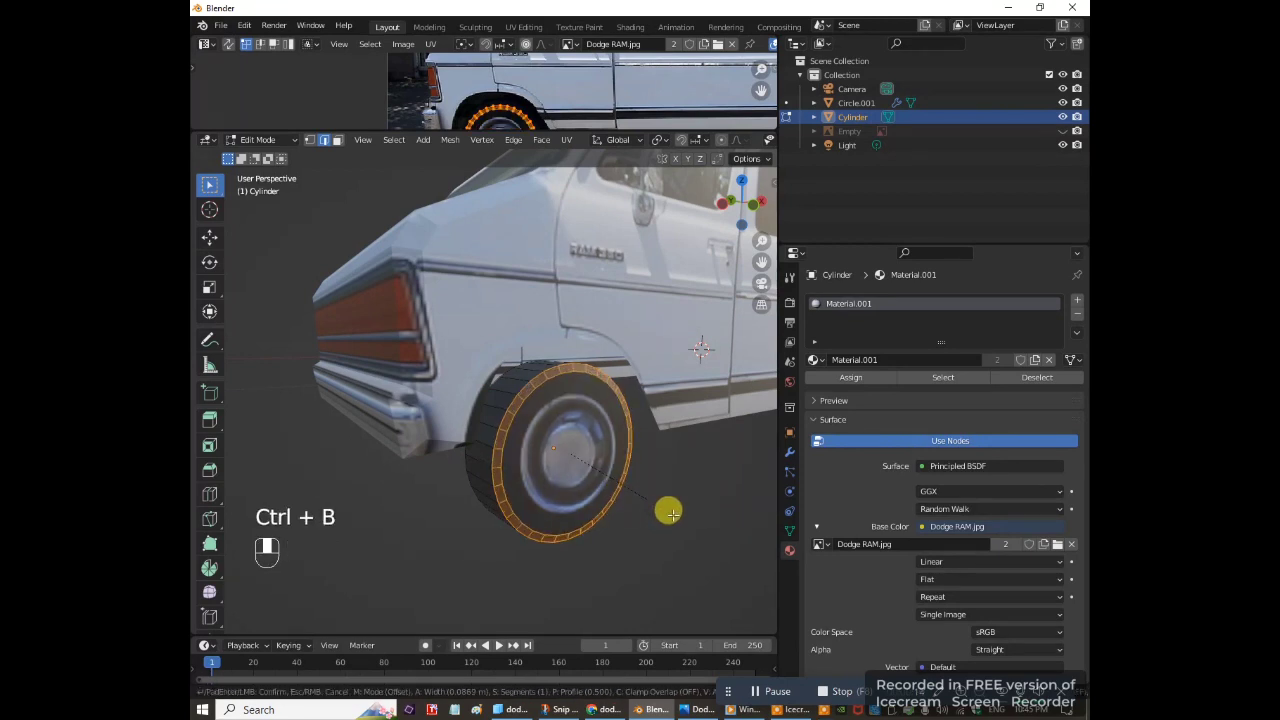
left_click(669, 512)
middle_click_drag(669, 512, 600, 573)
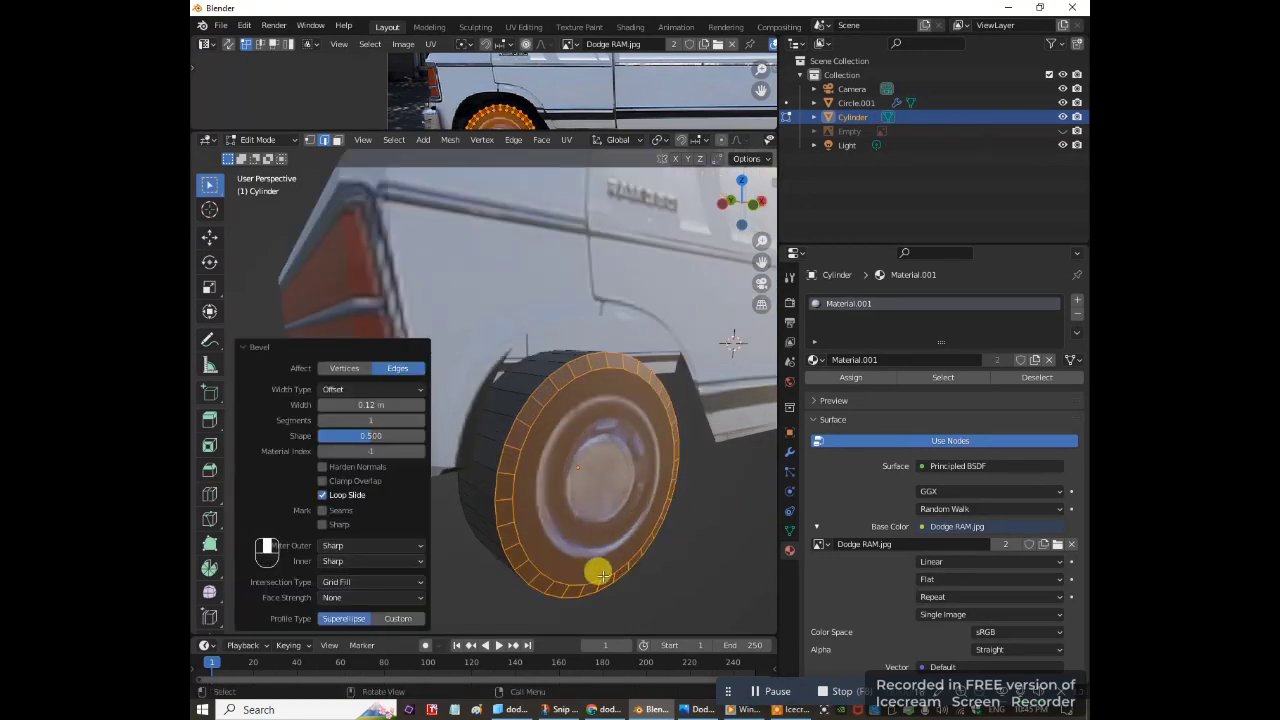
Inset the wheel's front cap three times to create hubcap rings
key("alt")
left_click(603, 574, "alt")
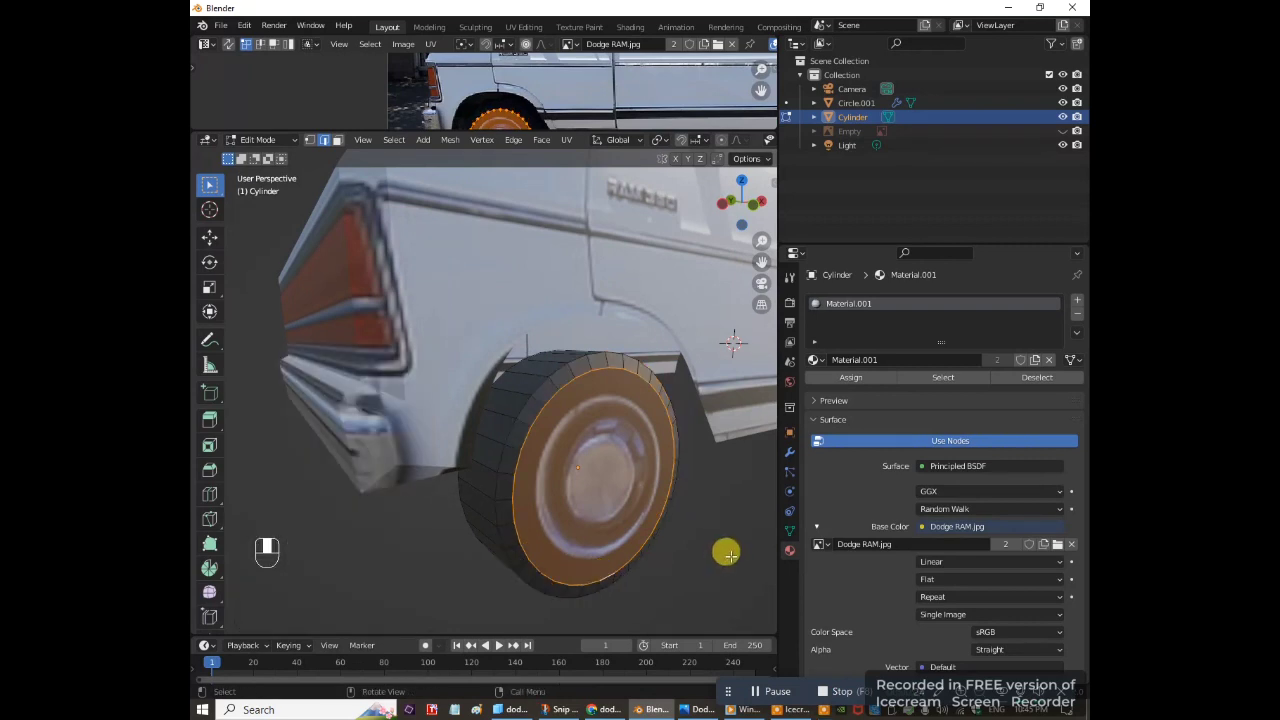
key("i")
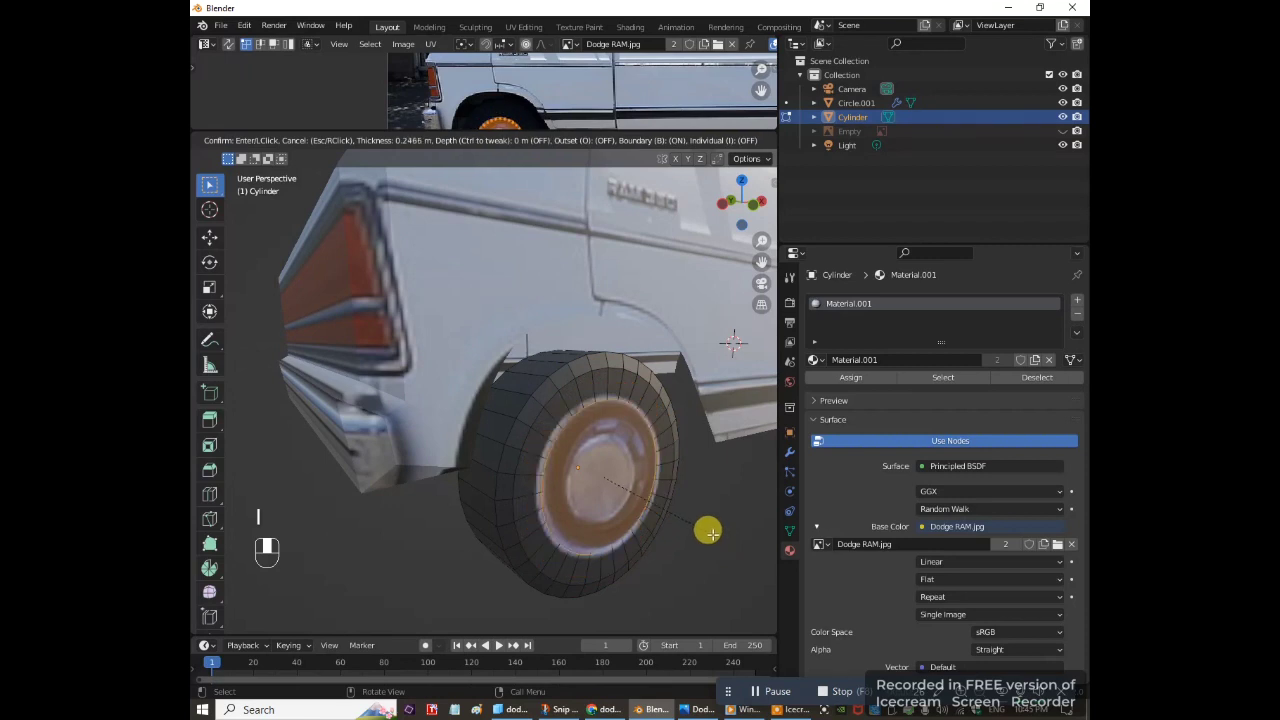
left_click(707, 530)
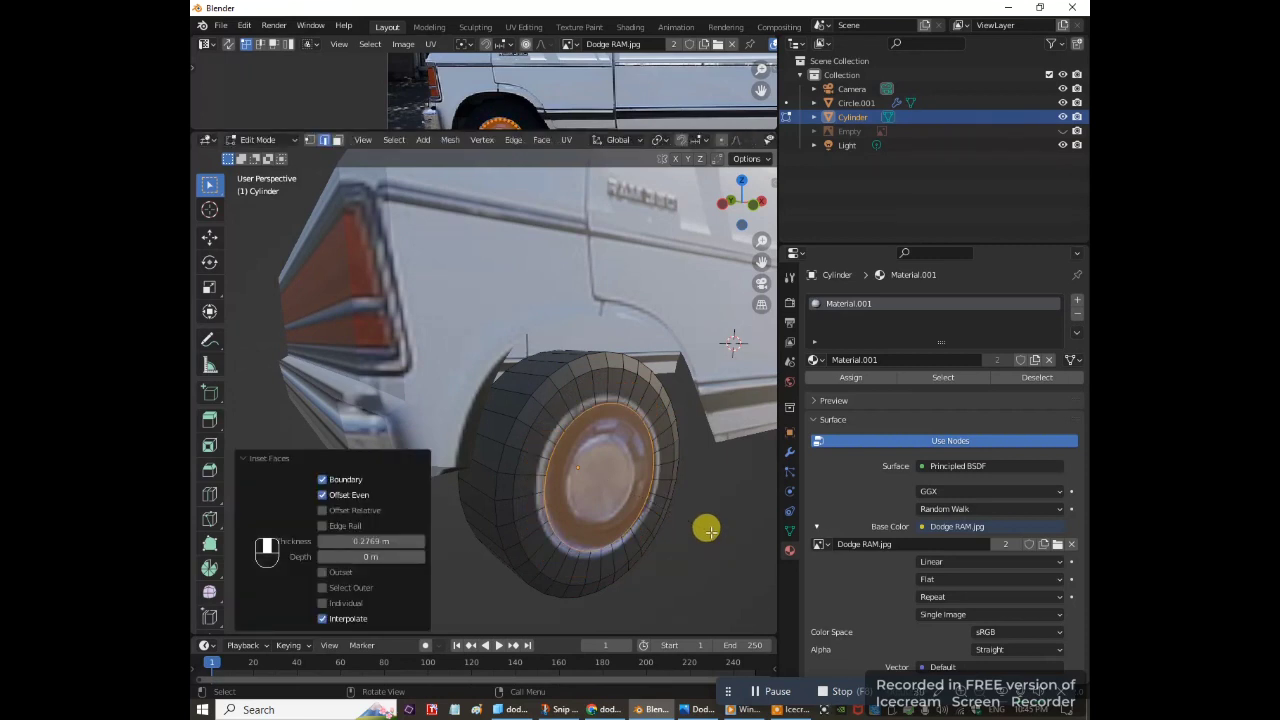
key("i")
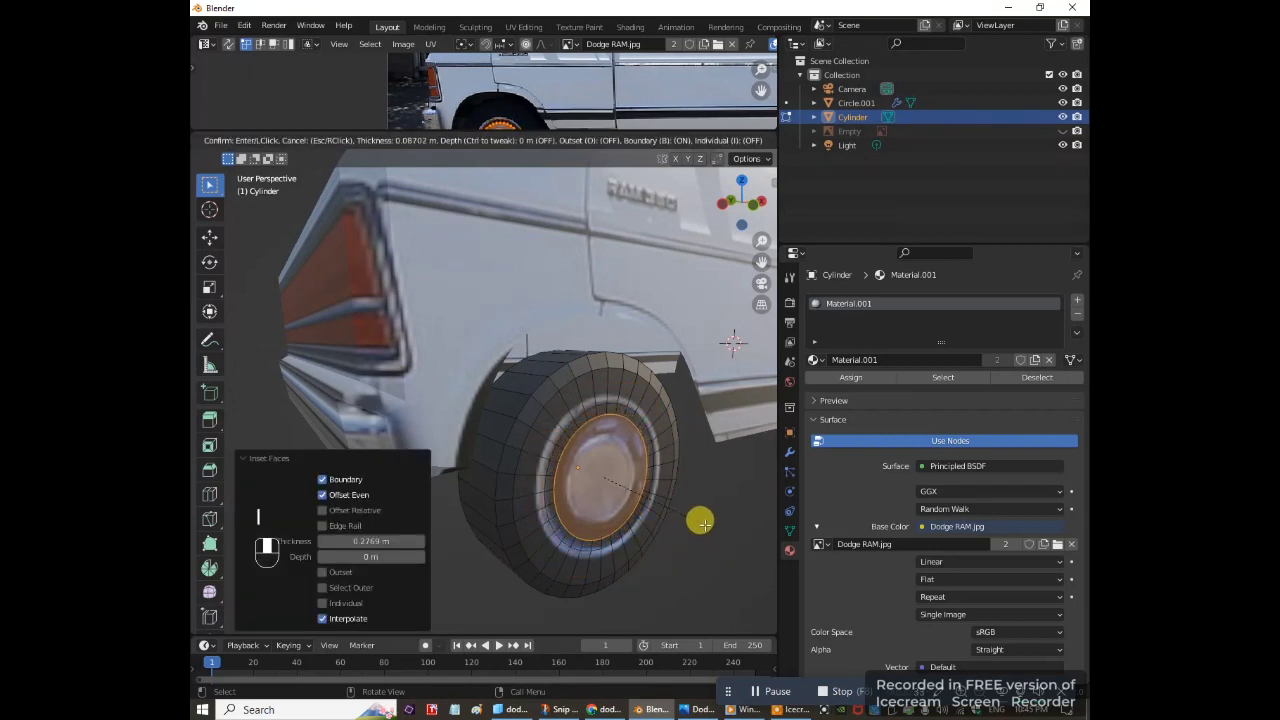
left_click(700, 519)
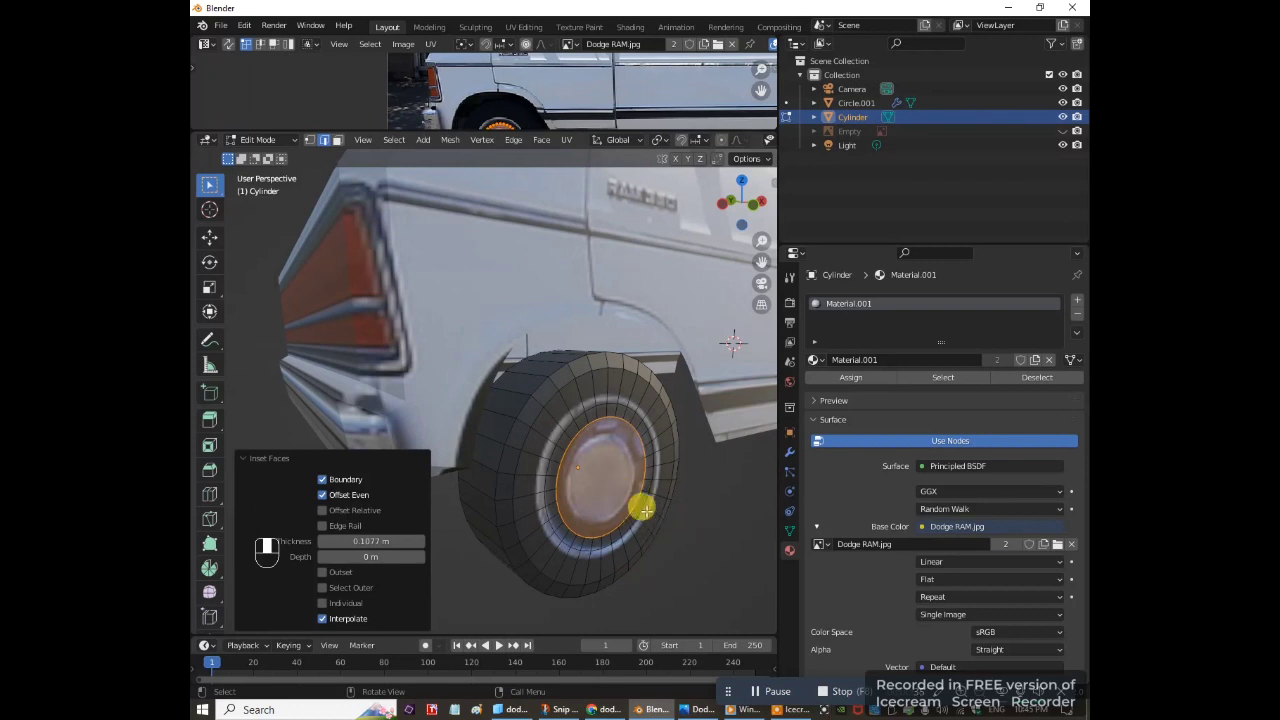
key("i")
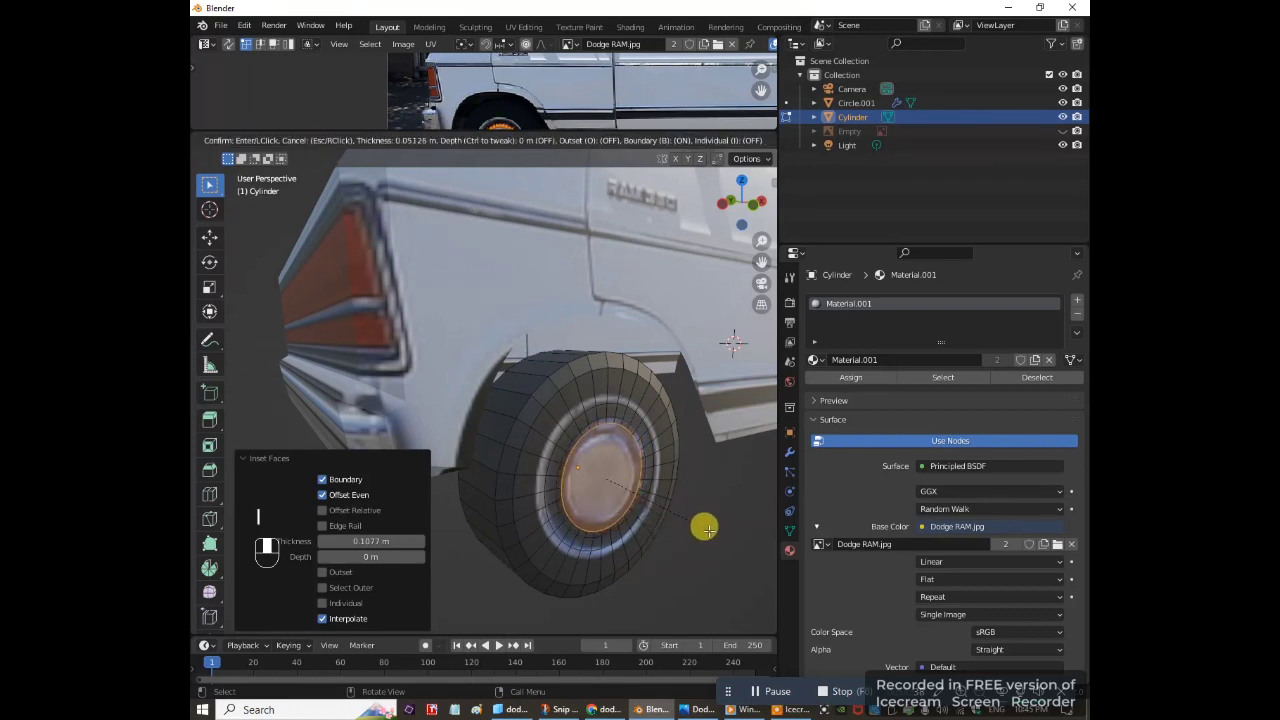
left_click(697, 523)
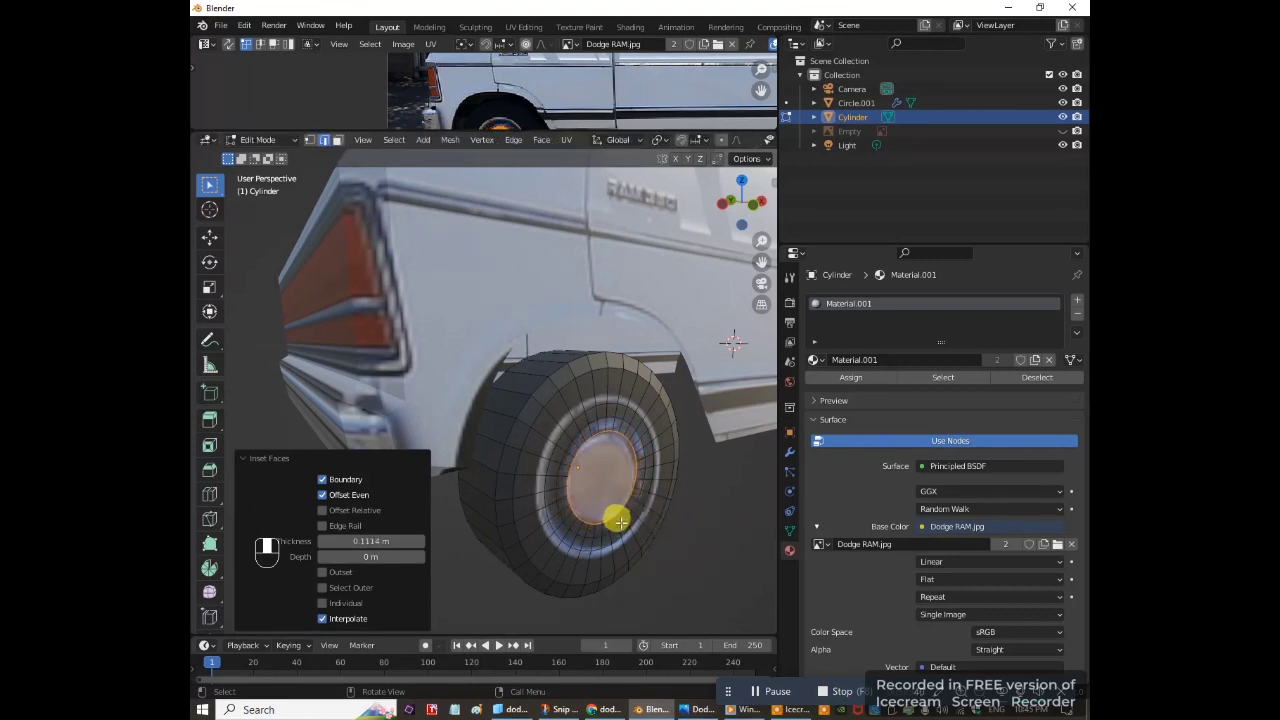
Push the hub edge loop 0.0149 m along Y and leave Edit Mode
key("alt")
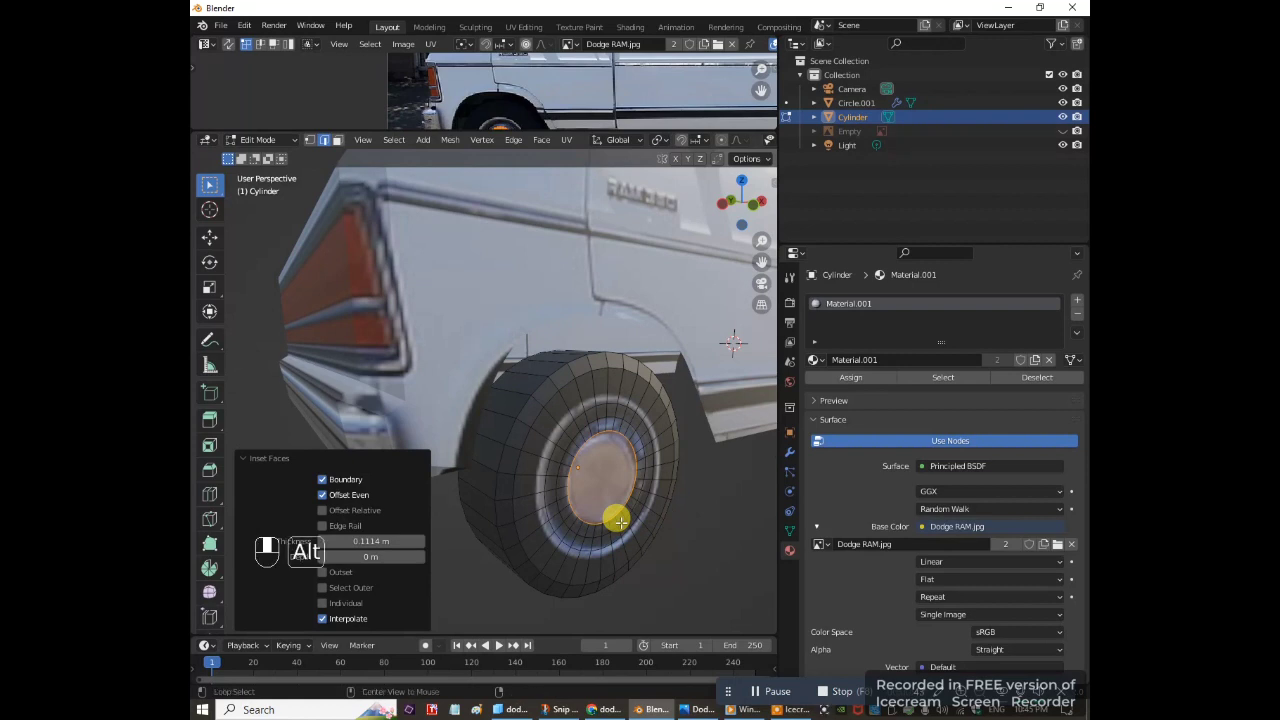
left_click(620, 520, "alt")
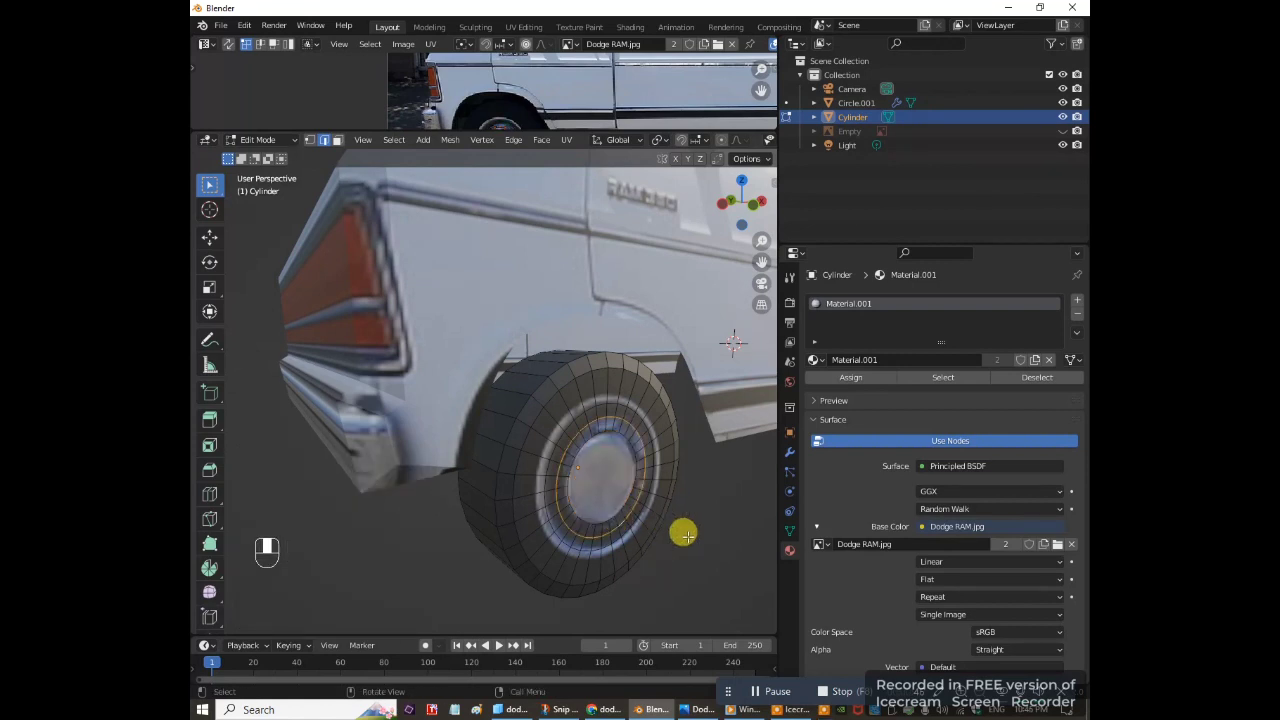
key("g")
left_click(680, 532)
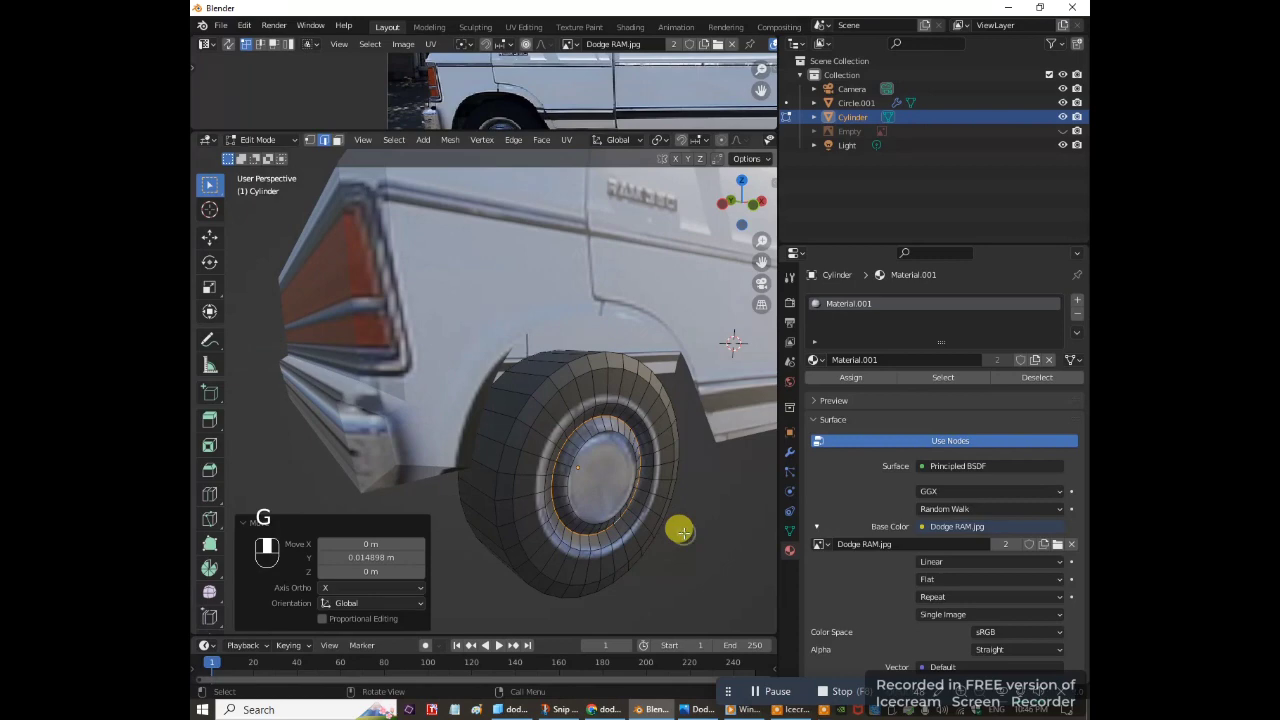
key("Tab")
scroll(680, 532, "down", 5)
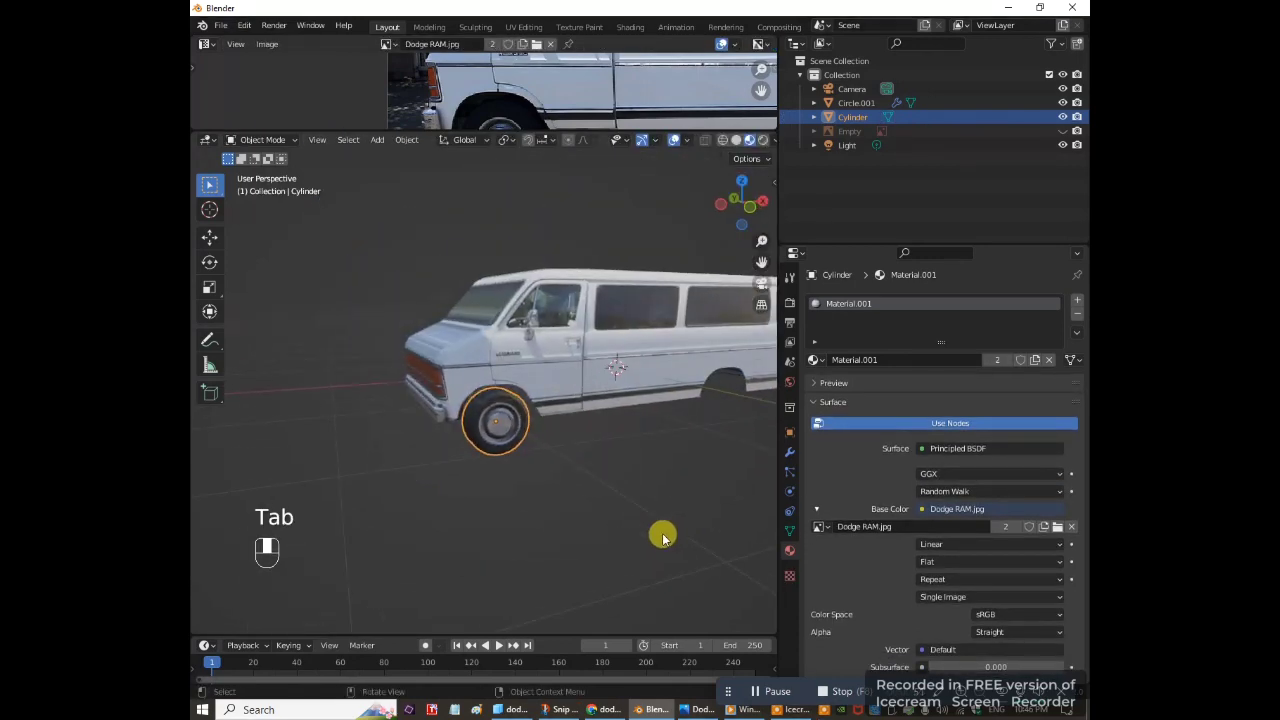
key("KP_1")
Duplicate the wheel 2.5304 m along X onto the rear wheel arch
left_click_drag(761, 260, 648, 260)
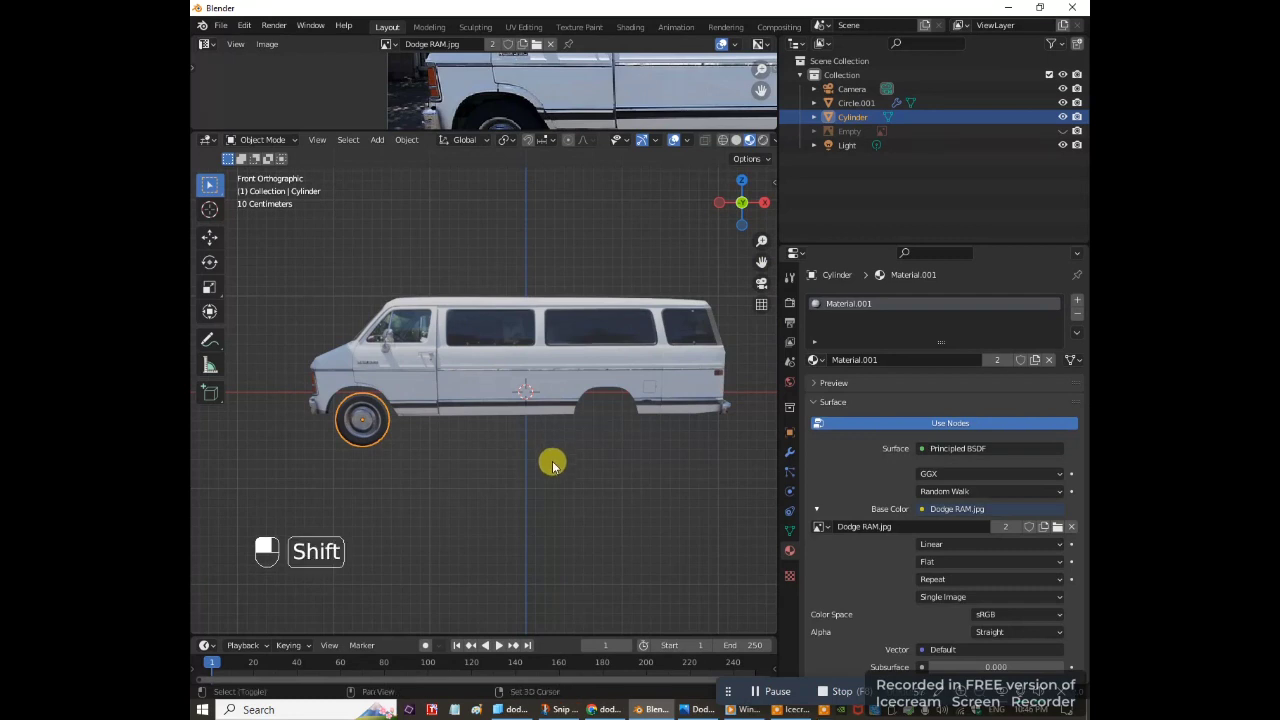
key("shift+d")
left_click(195, 450)
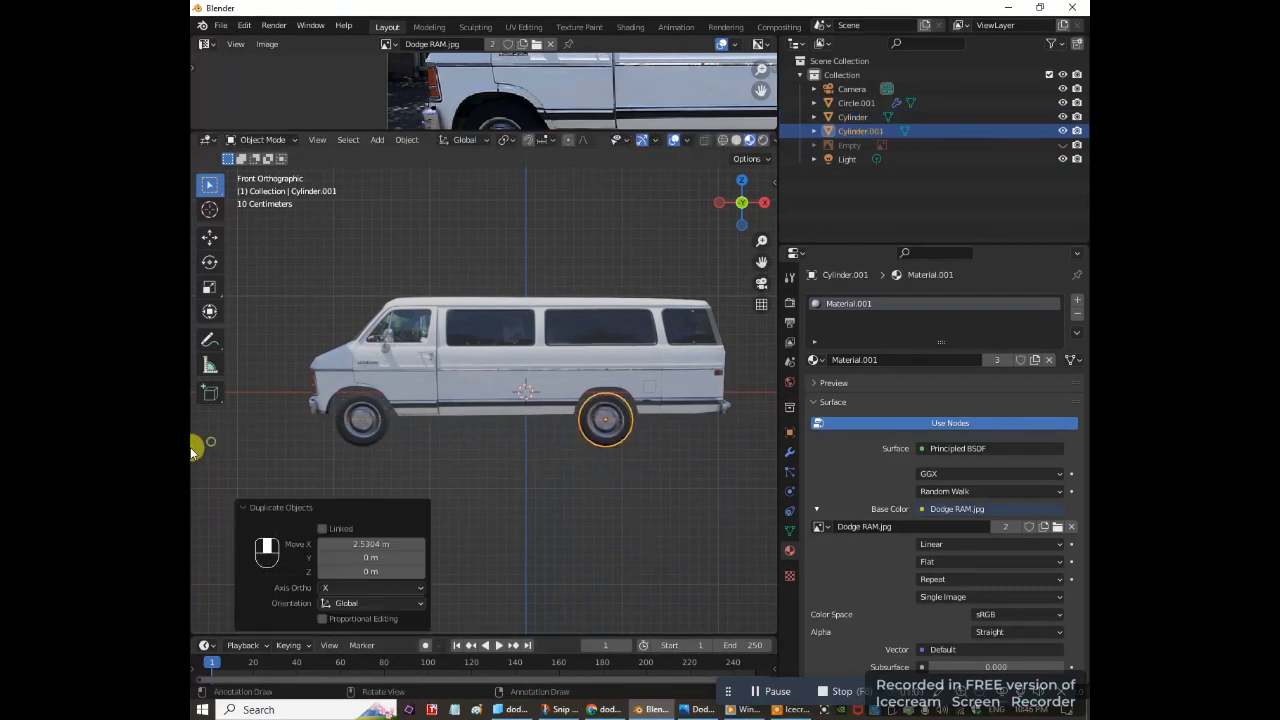
middle_click_drag(508, 466, 574, 486)
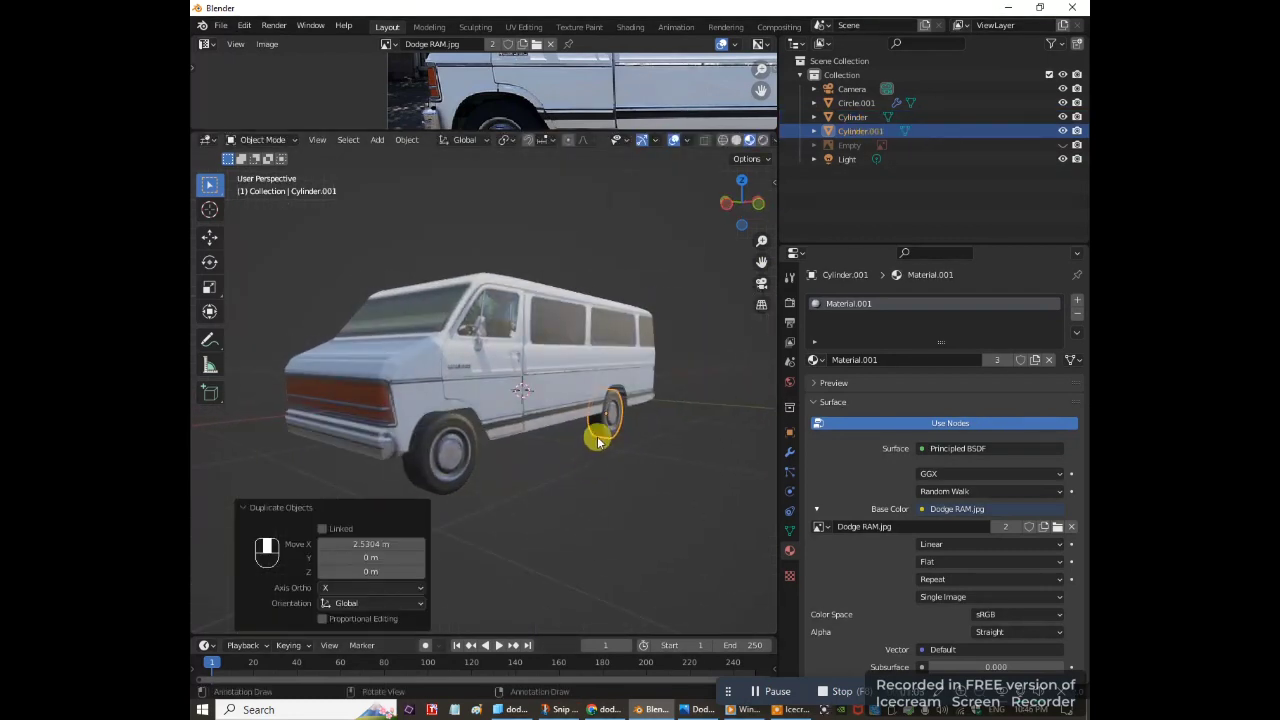
Join both wheels and the van body into a single object
left_click(451, 469, "shift")
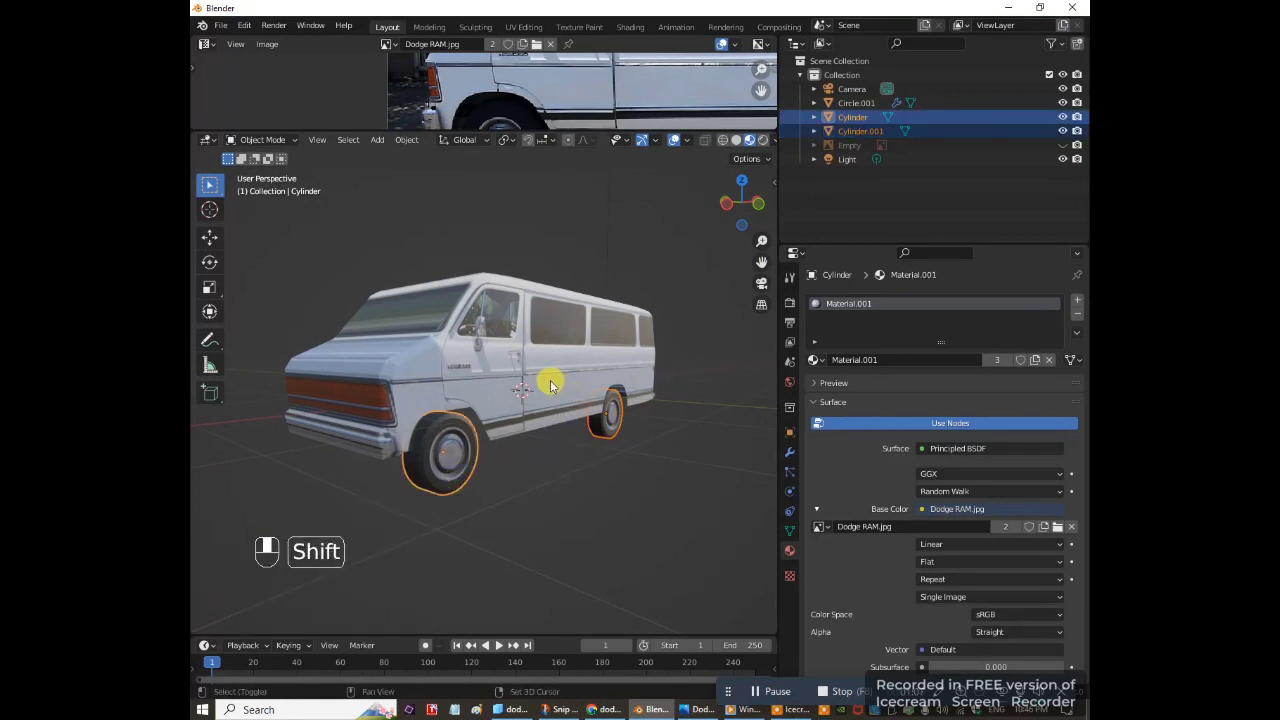
left_click(549, 385, "shift")
middle_click_drag(517, 446, 543, 457)
key("ctrl+j")
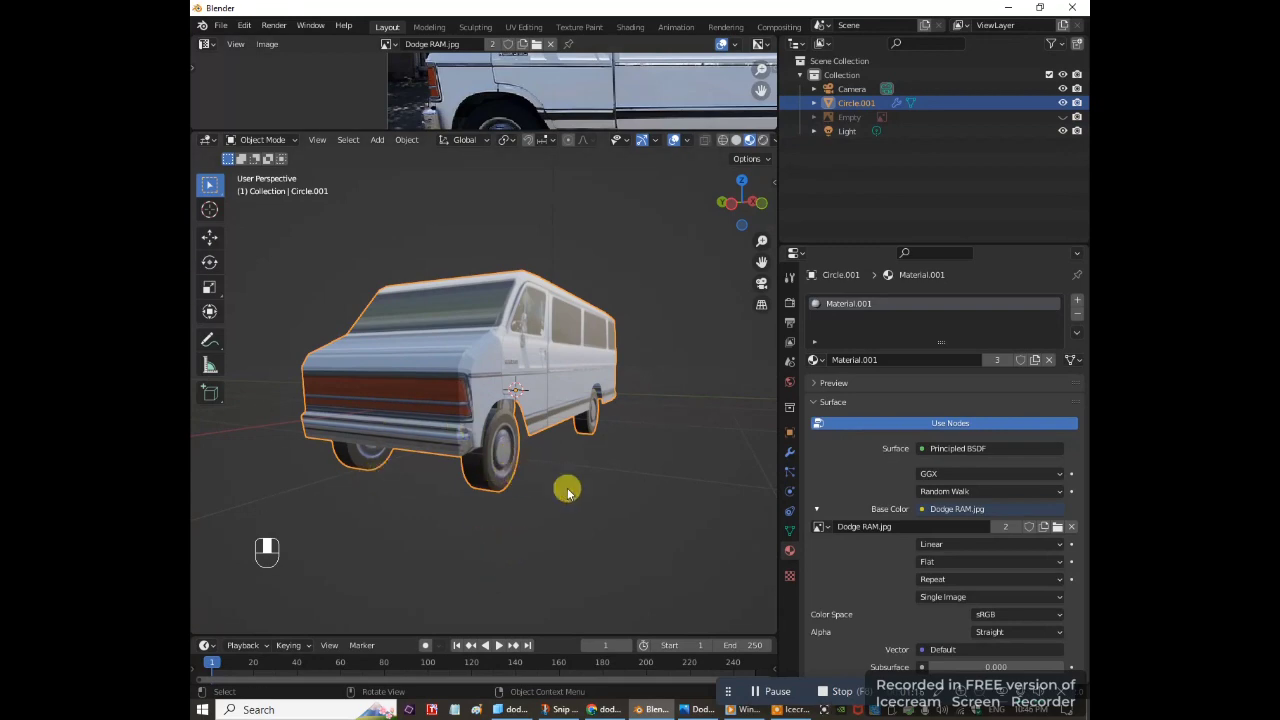
middle_click_drag(569, 489, 529, 494)
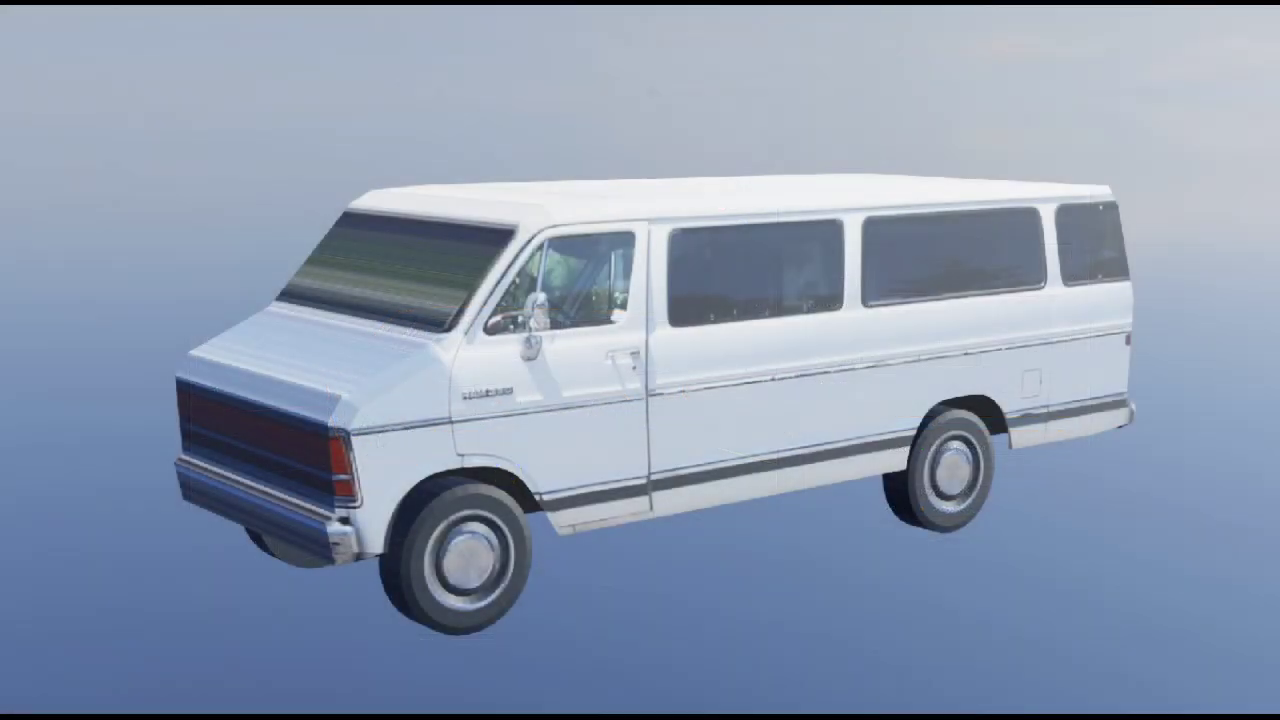